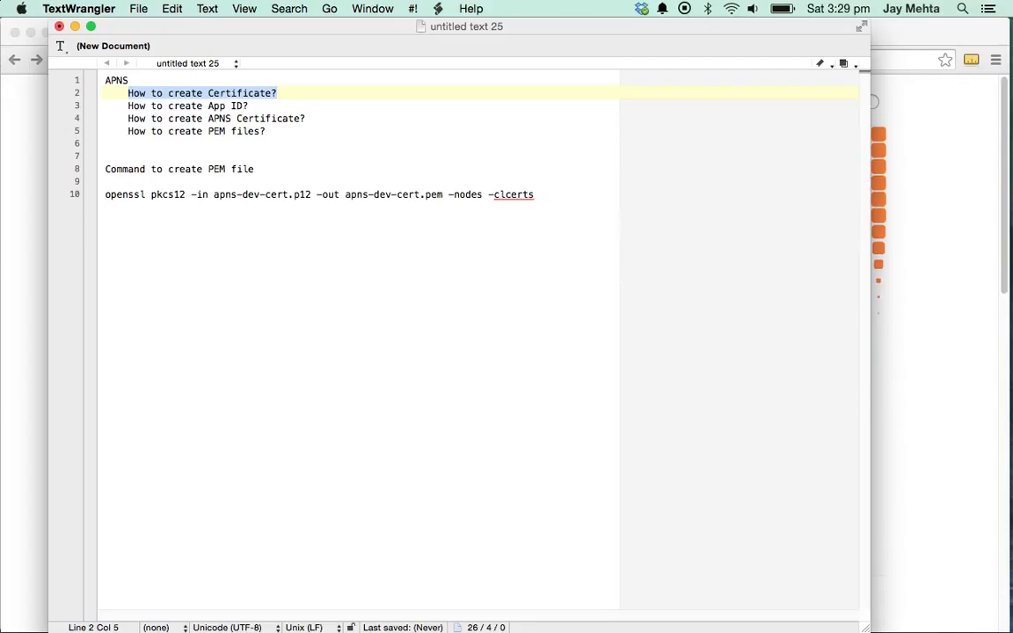
- Select the text of the App ID, APNS Certificate and PEM files outline lines in TextWrangler
key("Down")
key("shift+super+Left")
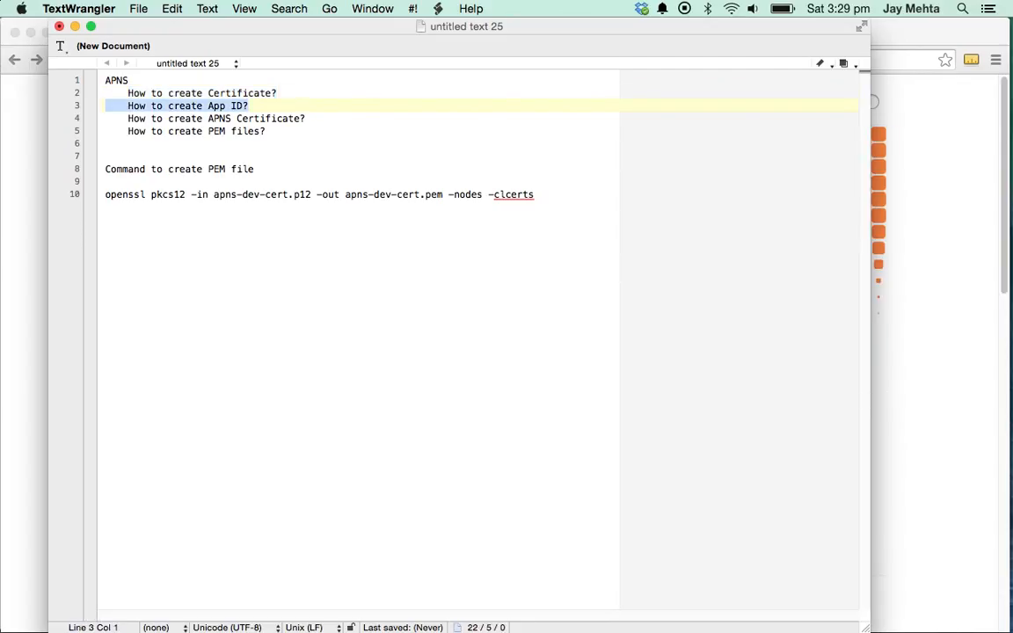
key("shift+Right")
key("Down")
key("shift+super+Right")
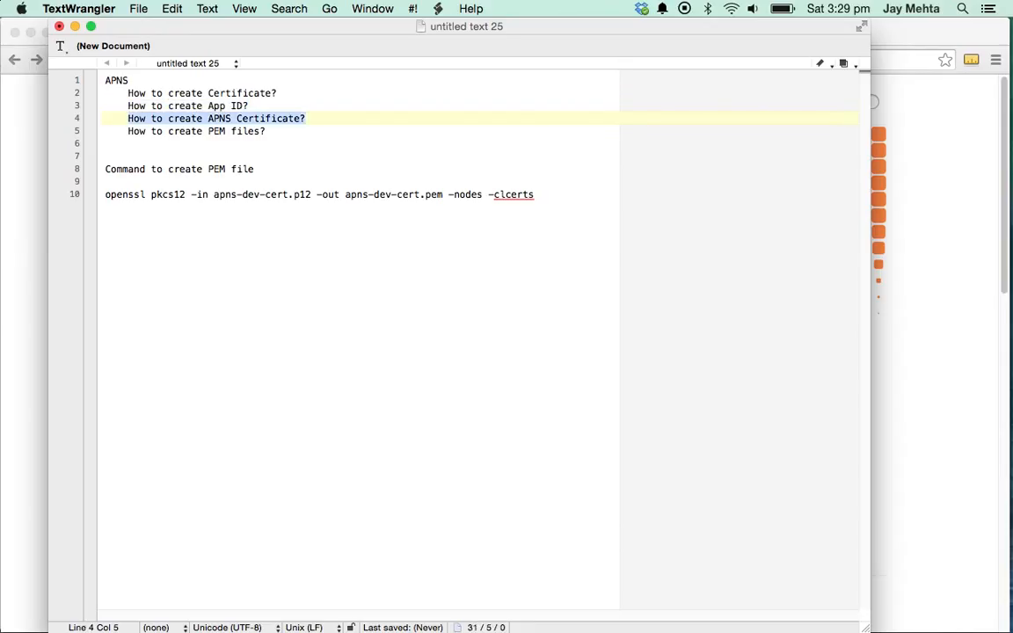
key("shift+Left")
key("Down")
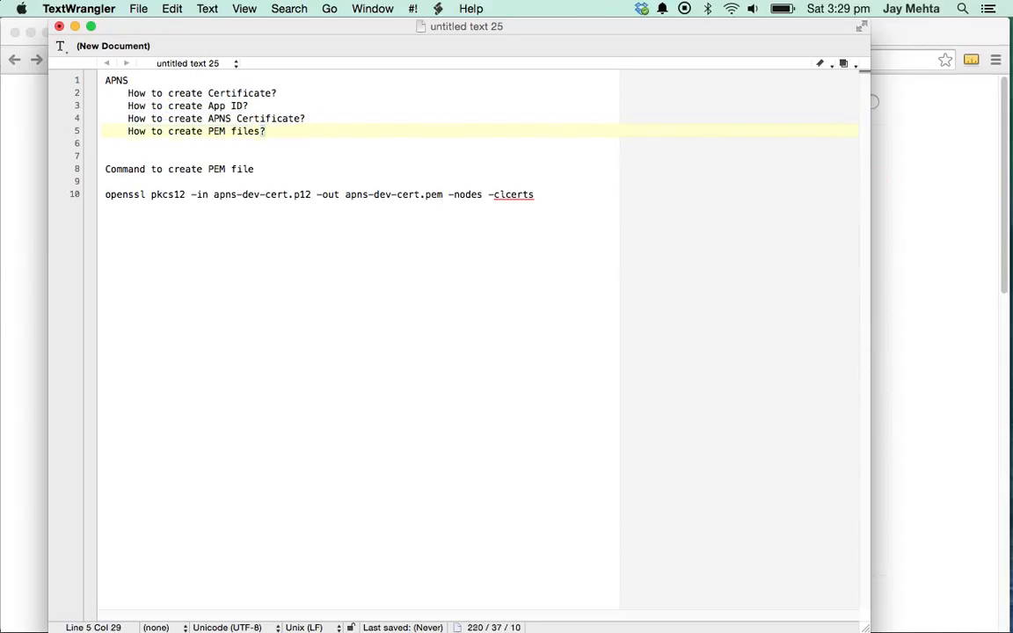
key("shift+super+Left")
key("shift+Right")
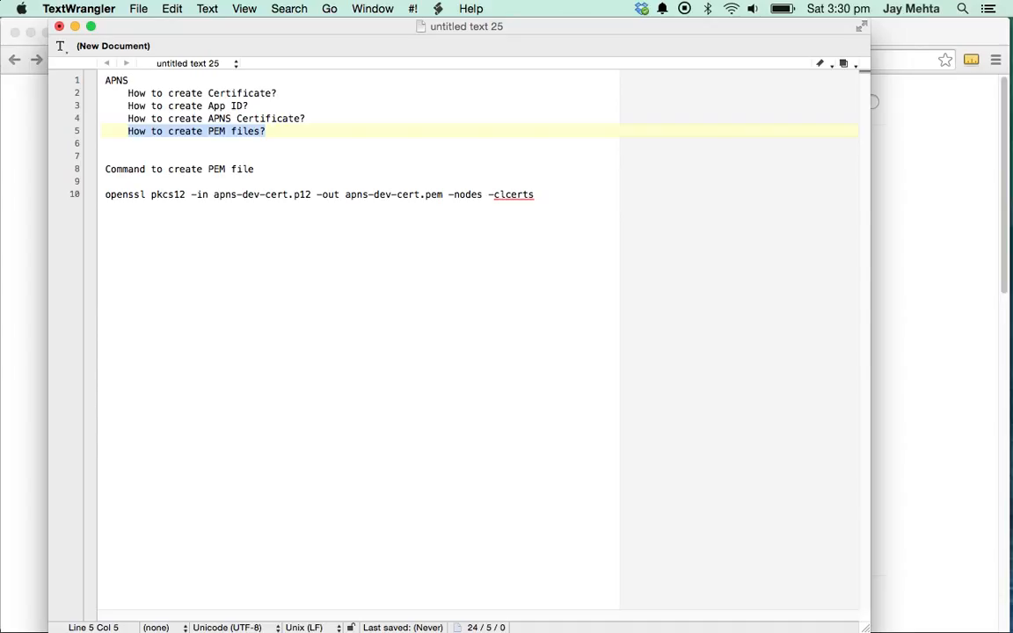
key("Left")
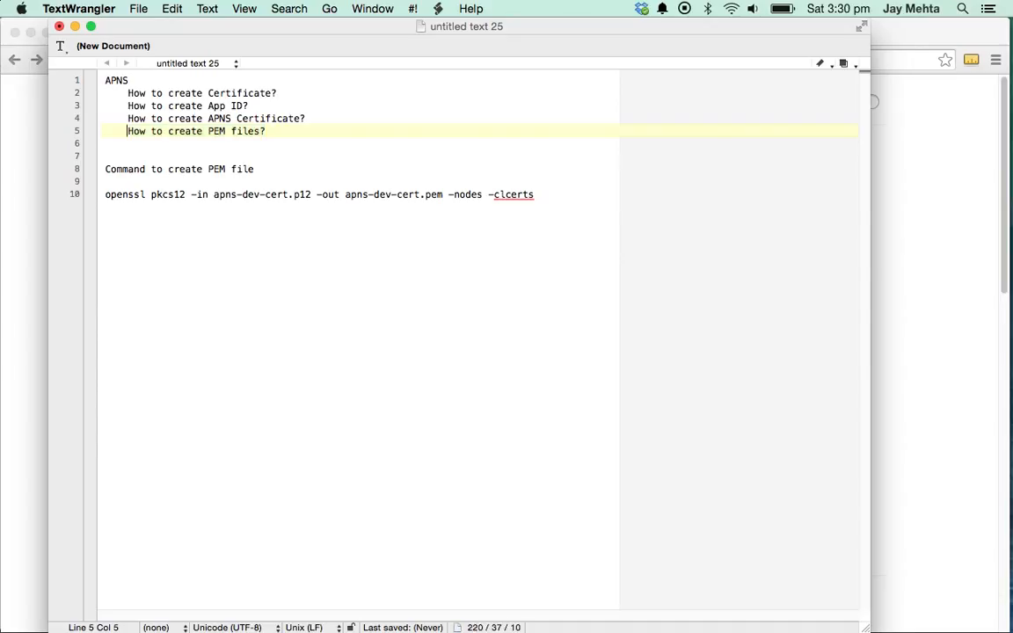
key("shift+super+Right")
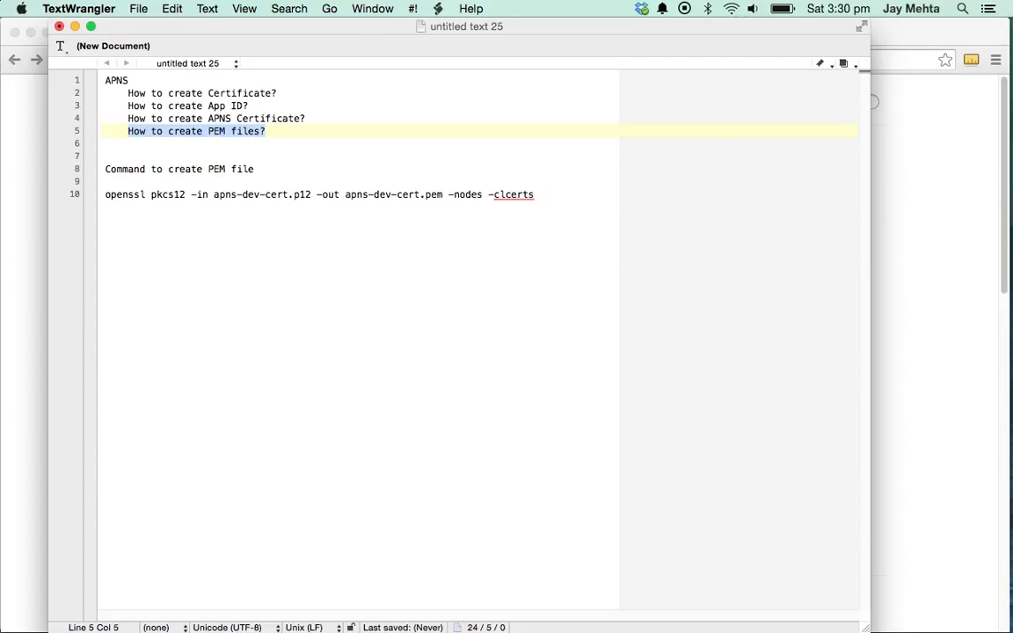
- In Chrome, sign in to the Apple Developer Member Center with the account password
left_click(8, 178)
left_click(338, 59)
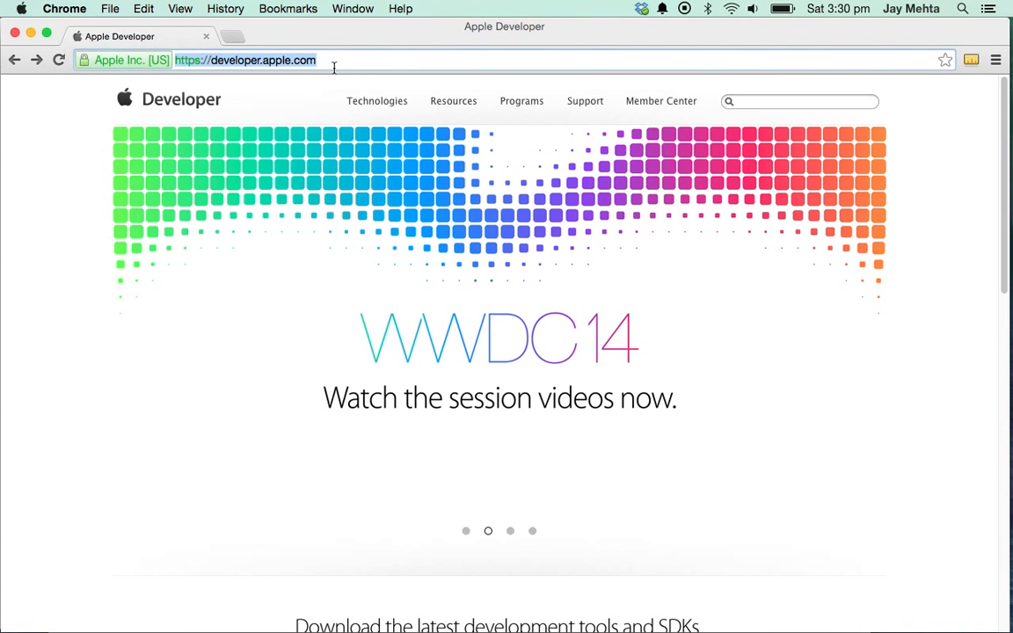
left_click(645, 104)
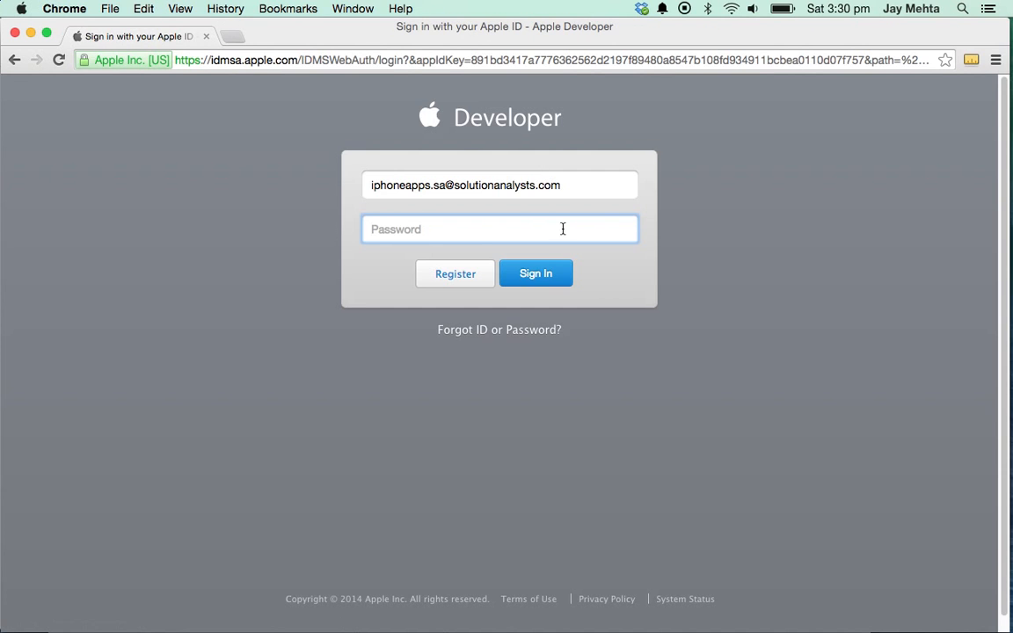
type("************")
key("Return")
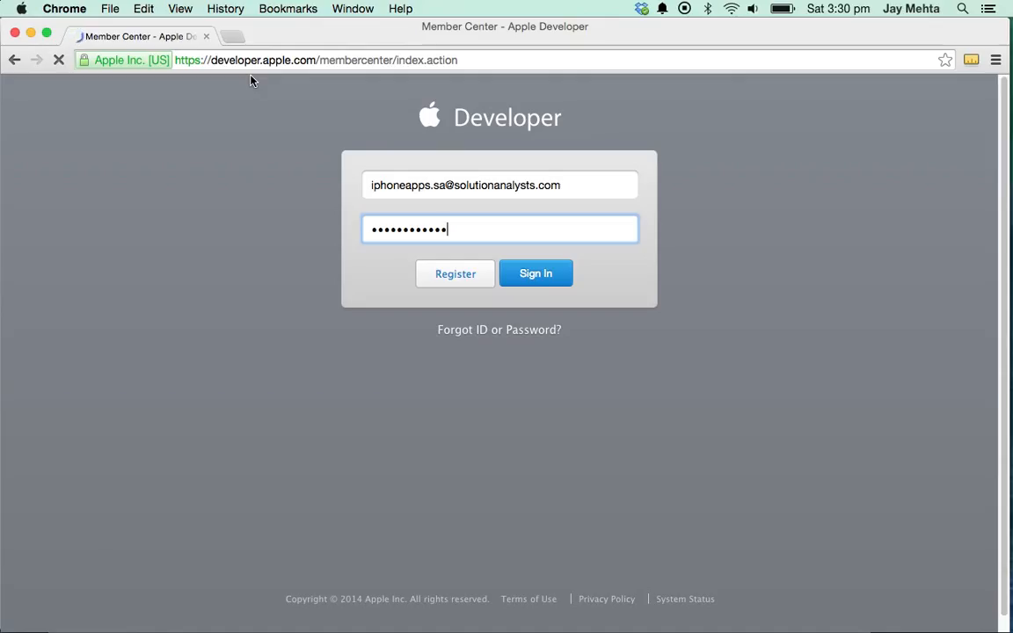
- Launch Keychain Access and start Request a Certificate From a Certificate Authority
key("super+space")
type("key")
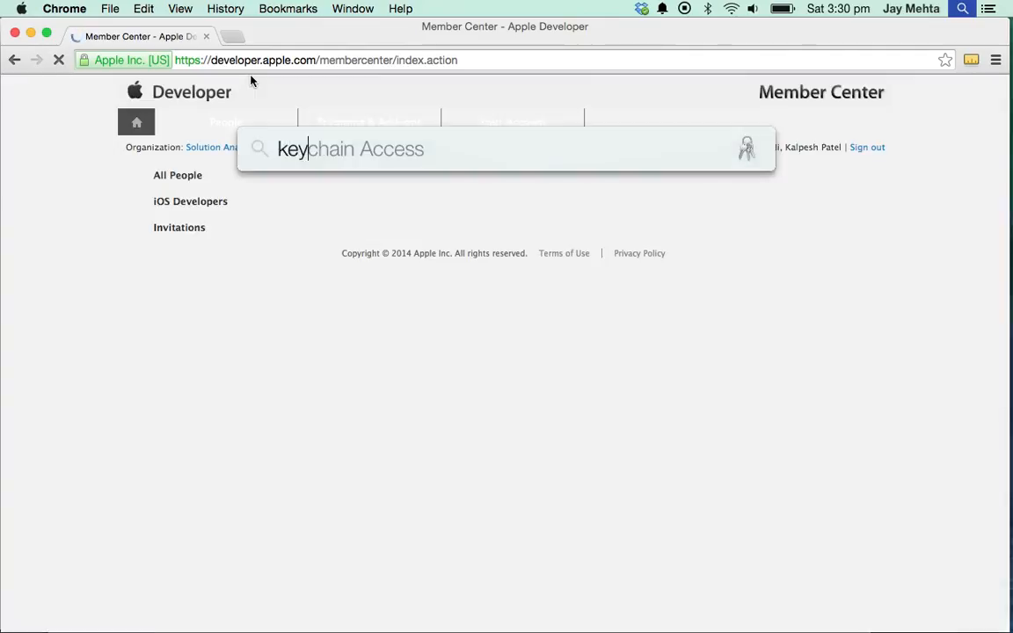
key("Return")
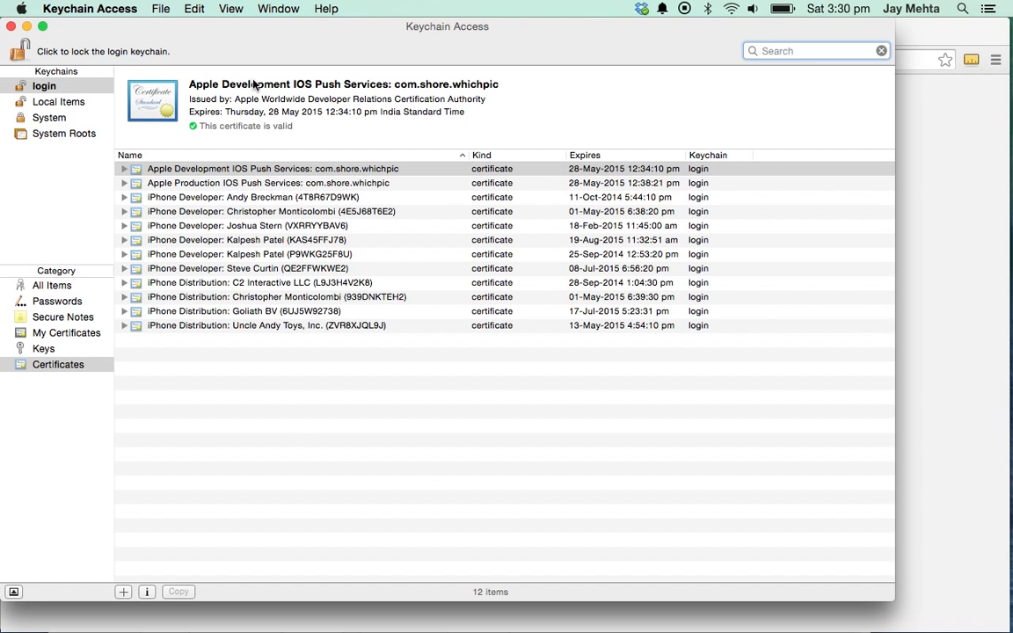
left_click(63, 10)
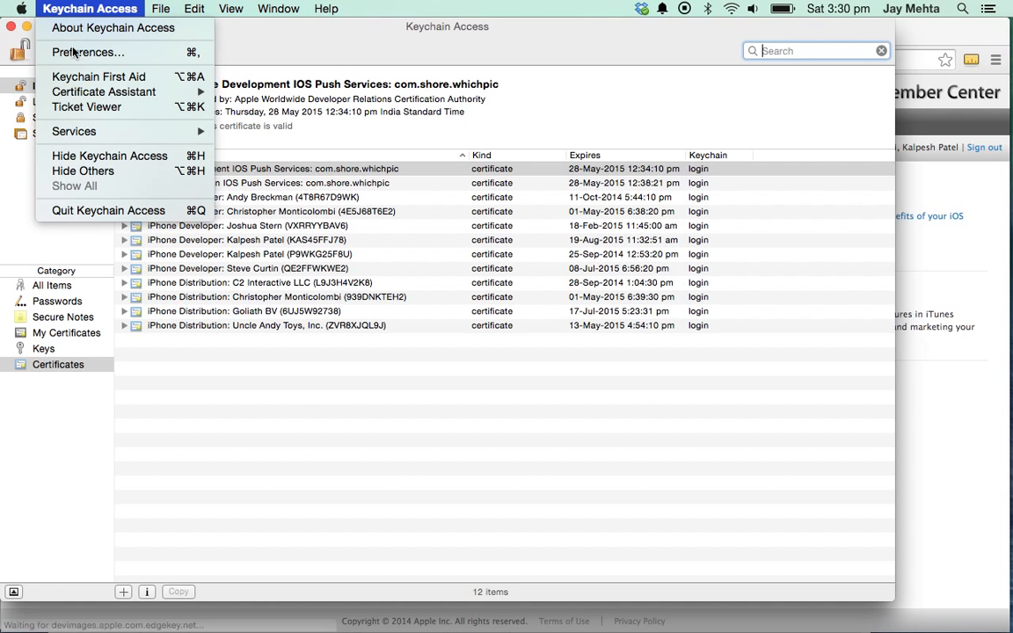
mouse_move(79, 99)
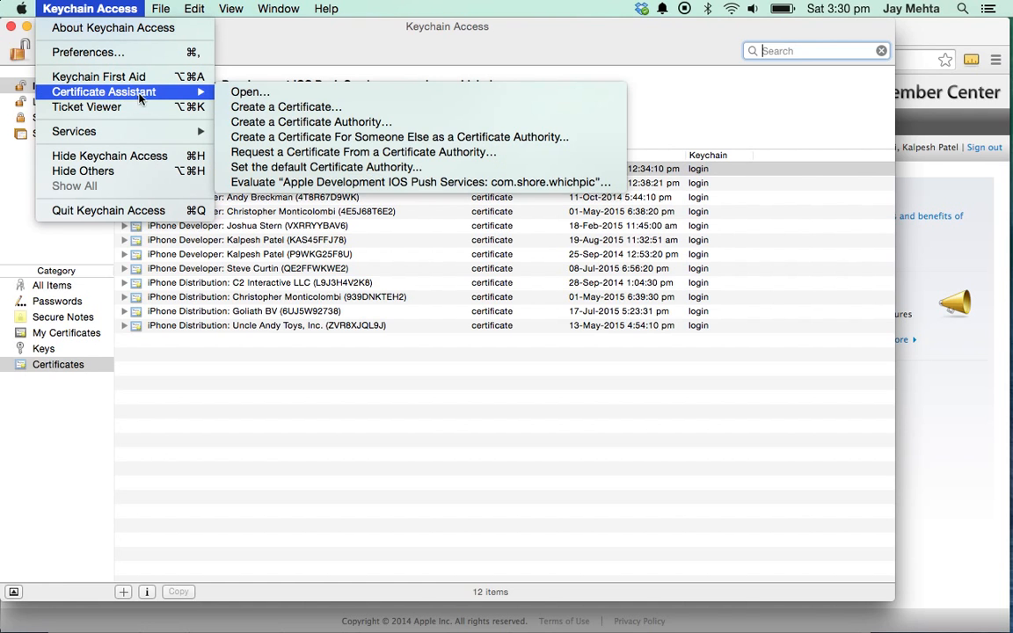
left_click(309, 154)
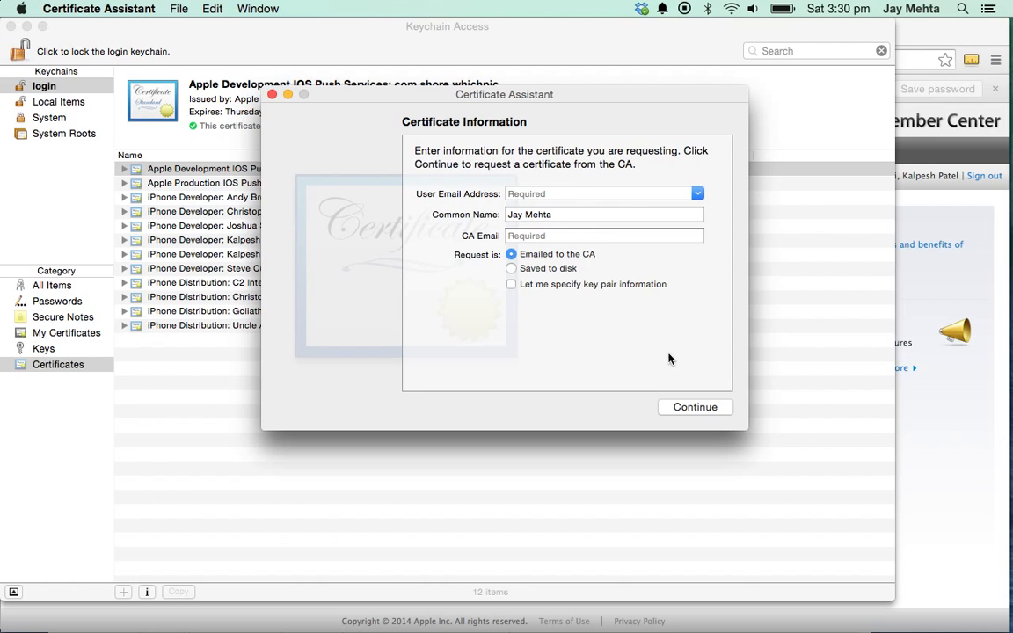
- Enter the user's e-mail, choose Saved to disk, and save the request into Blog > APNS_Profiles
left_click(573, 194)
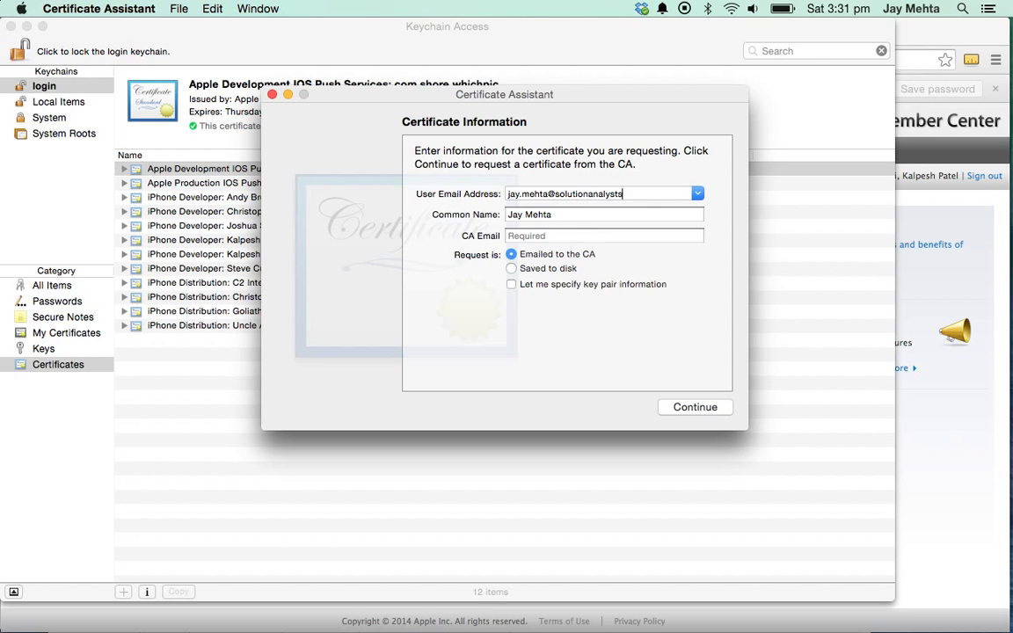
left_click(511, 269)
left_click(701, 413)
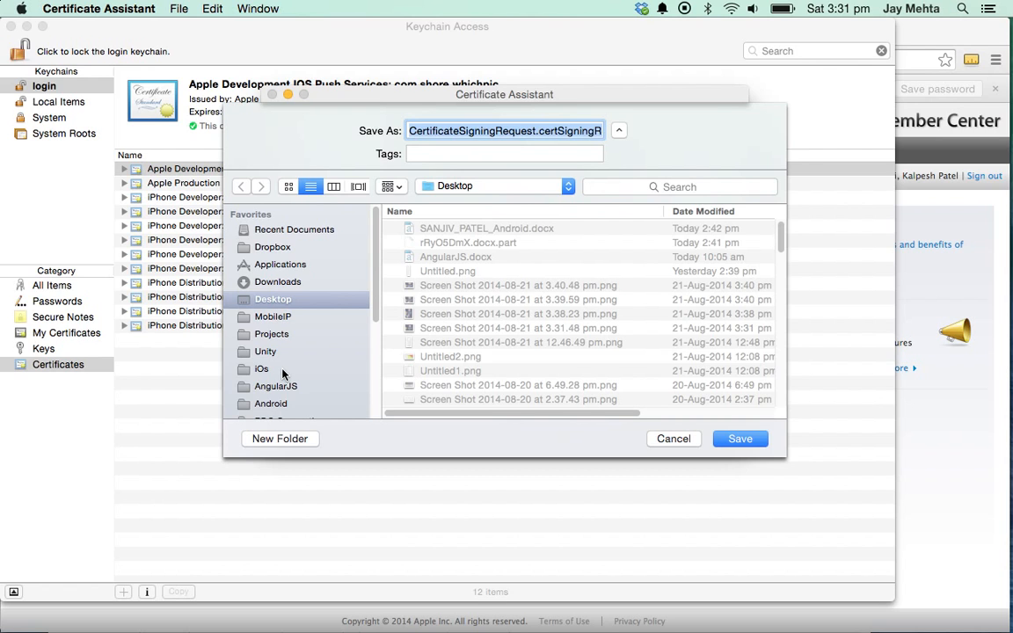
scroll(283, 378, "down", 5)
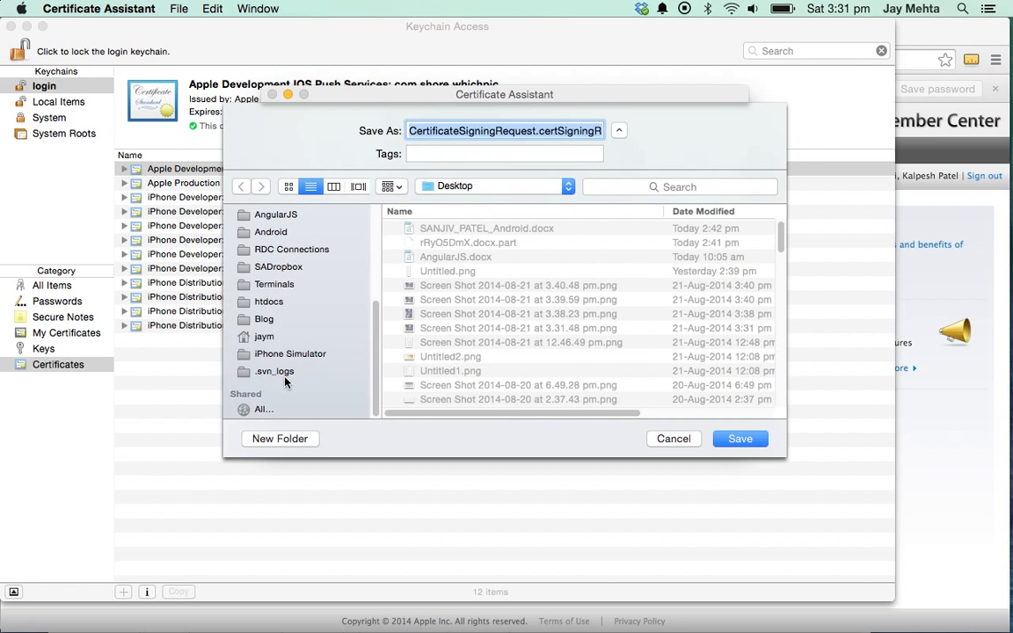
left_click(276, 319)
double_click(423, 229)
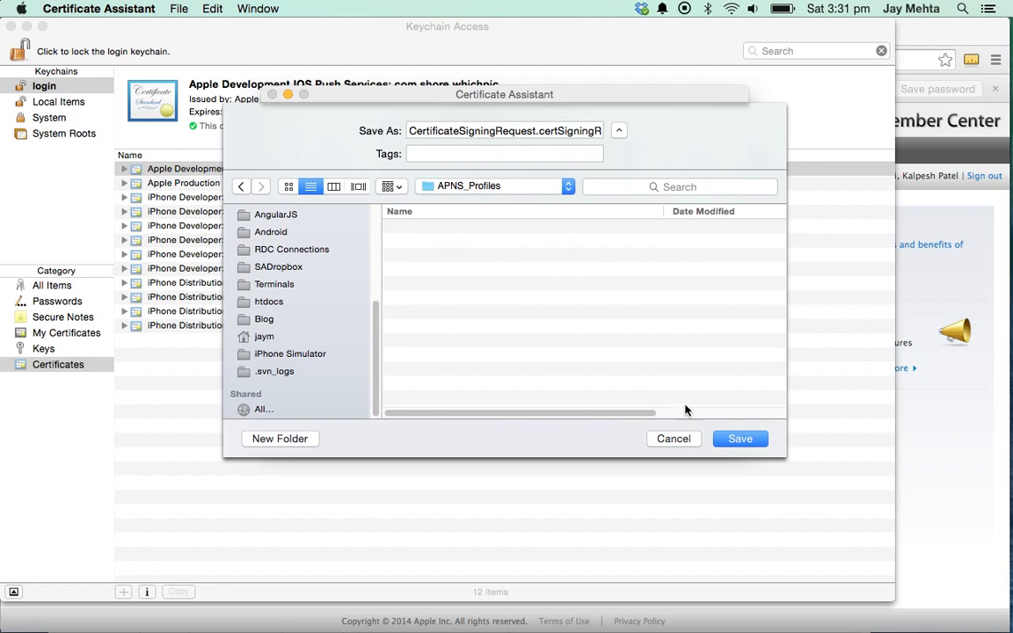
key("Return")
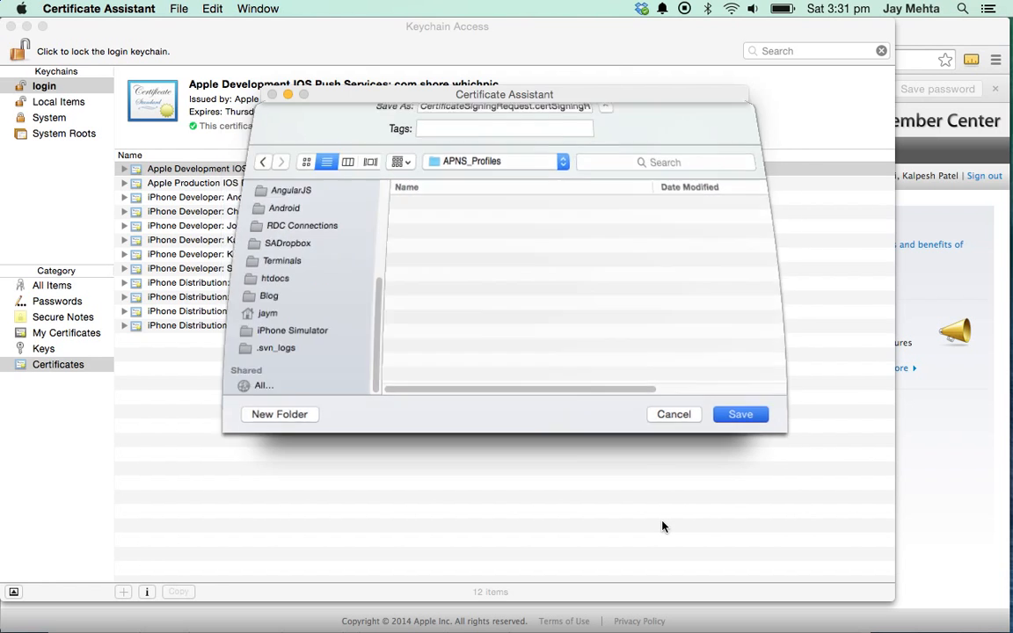
- Close the Certificate Assistant and open the iOS Certificates list under Certificates, Identifiers & Profiles
left_click(273, 95)
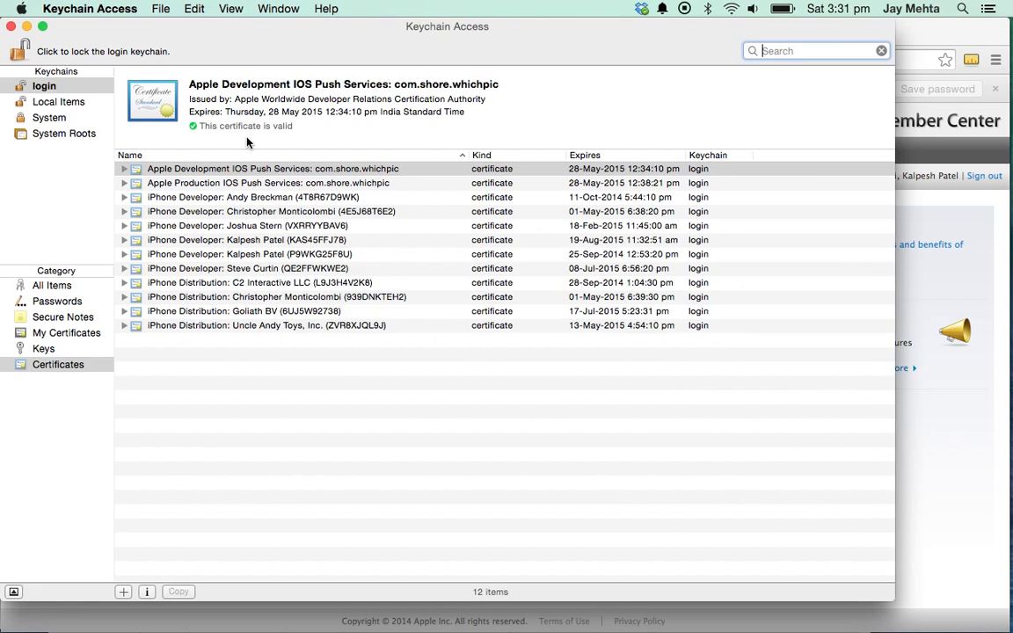
key("super+Tab")
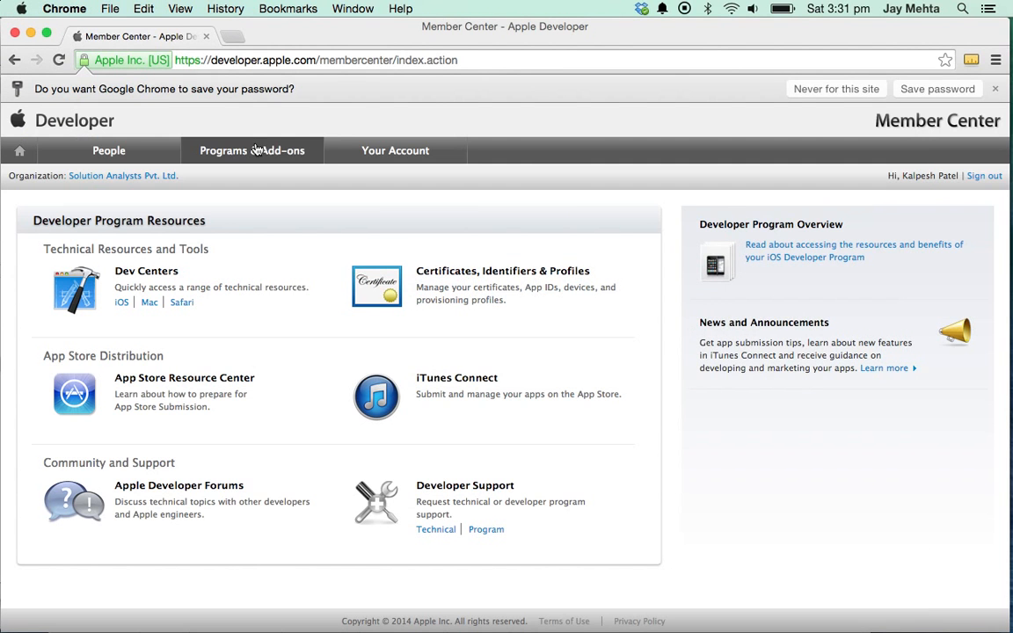
left_click(477, 301)
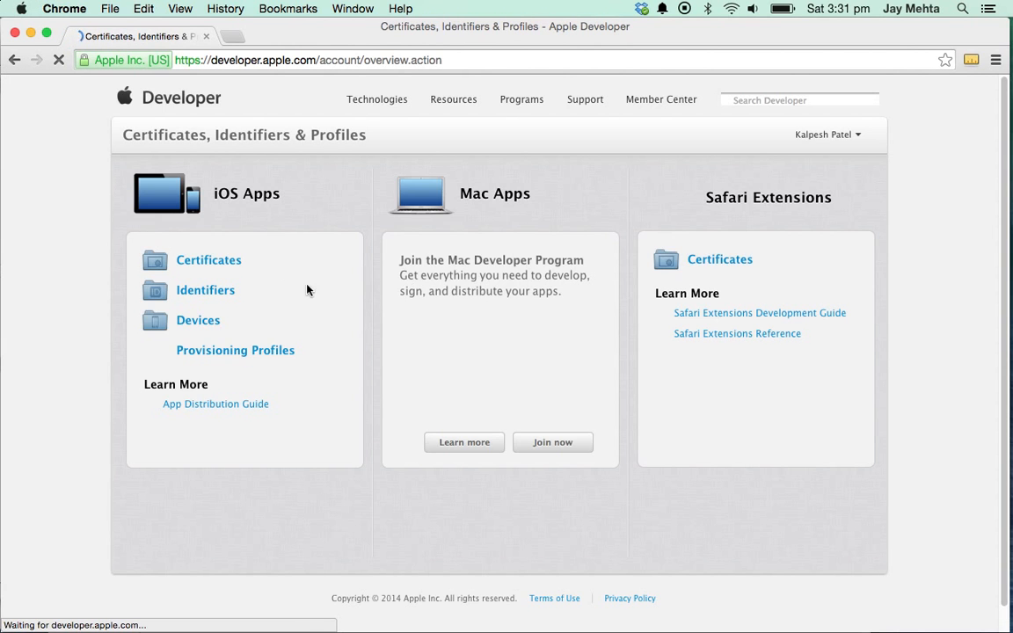
left_click(208, 263)
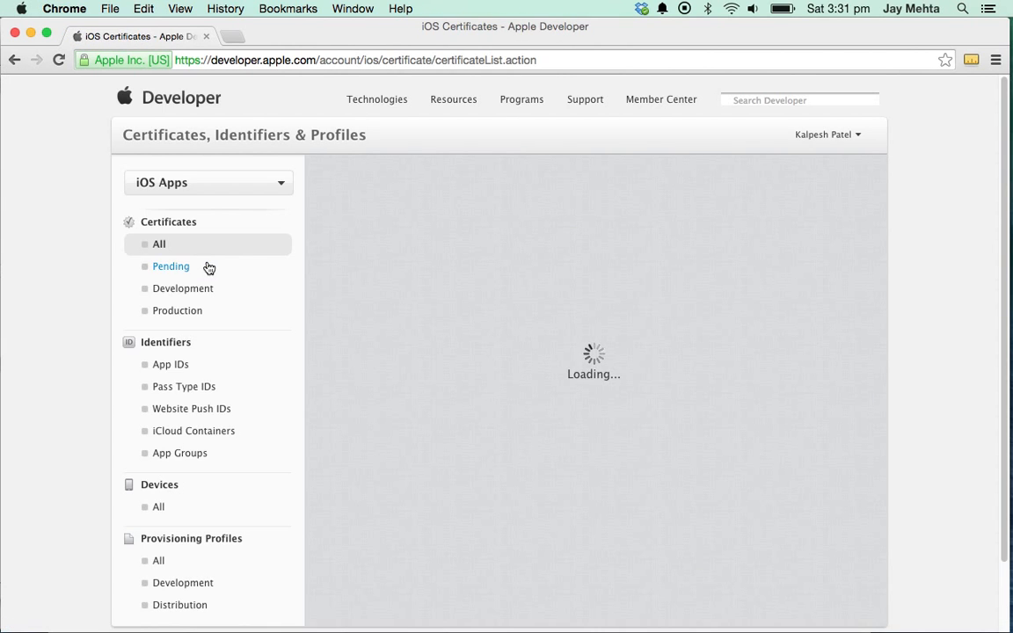
key("super+Tab")
key("super+Tab")
key("Up")
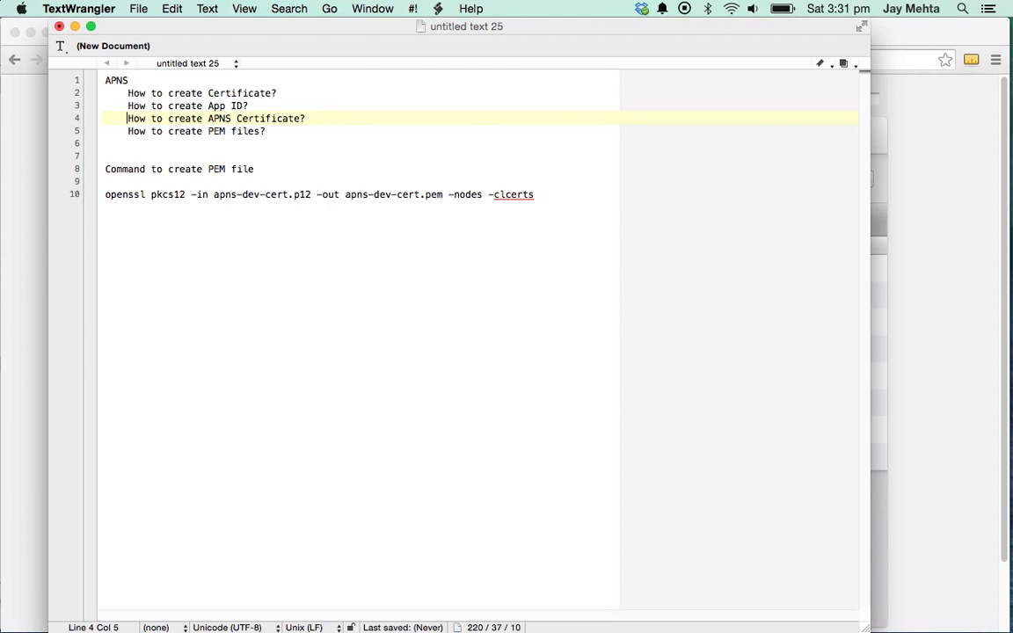
key("shift+super+Right")
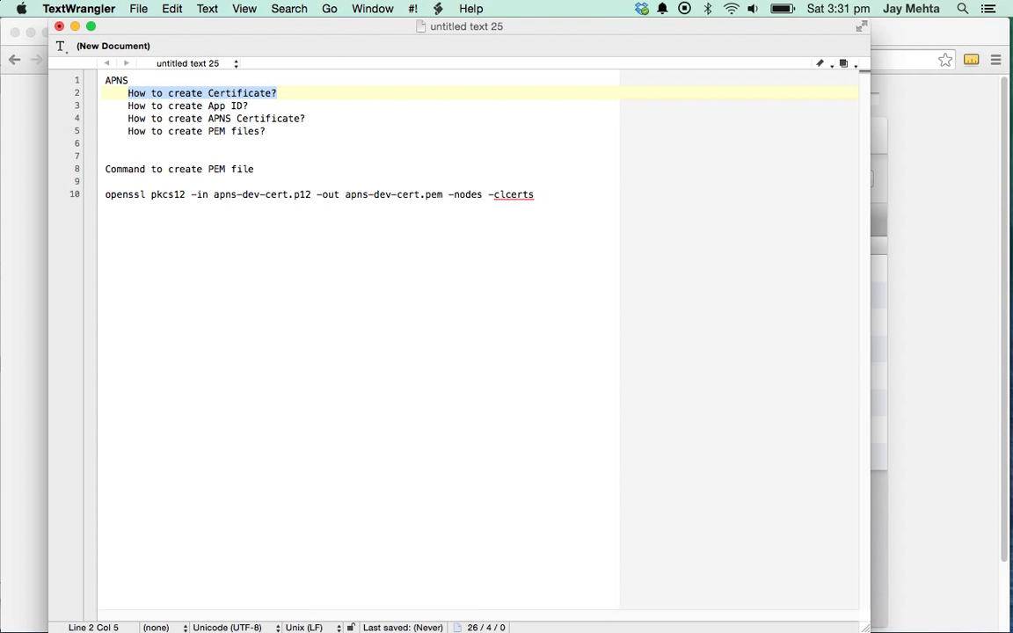
key("super+Tab")
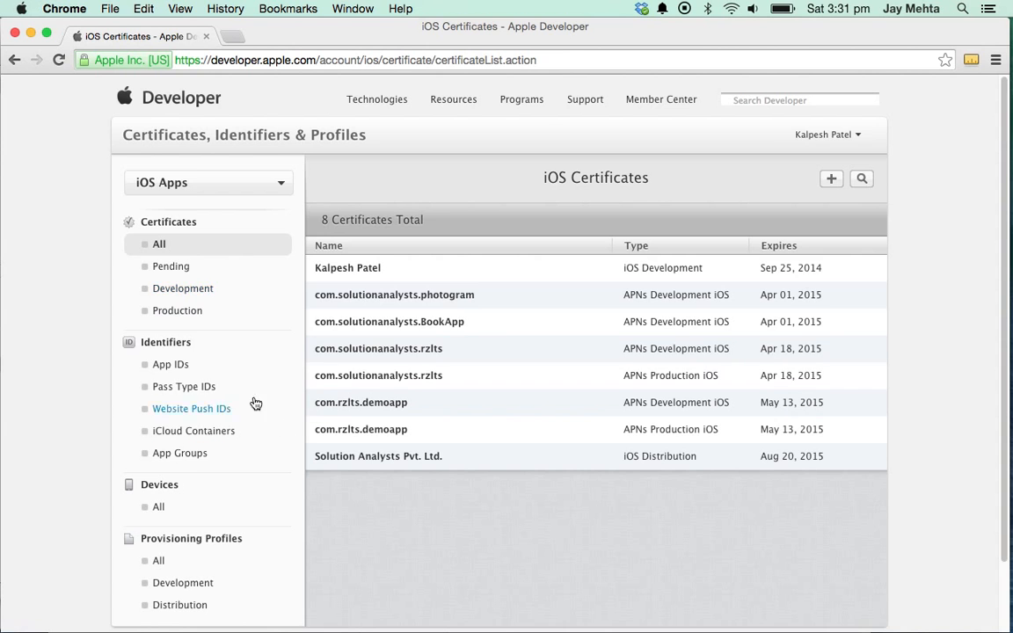
- Start a new iOS App Development certificate from the Development certificates list
left_click(195, 290)
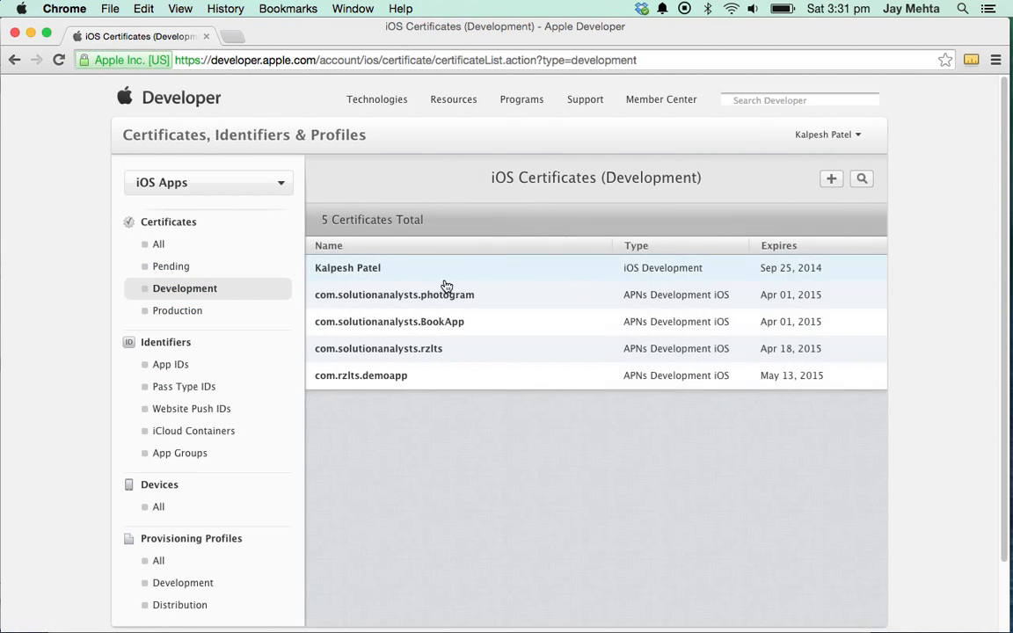
left_click(831, 178)
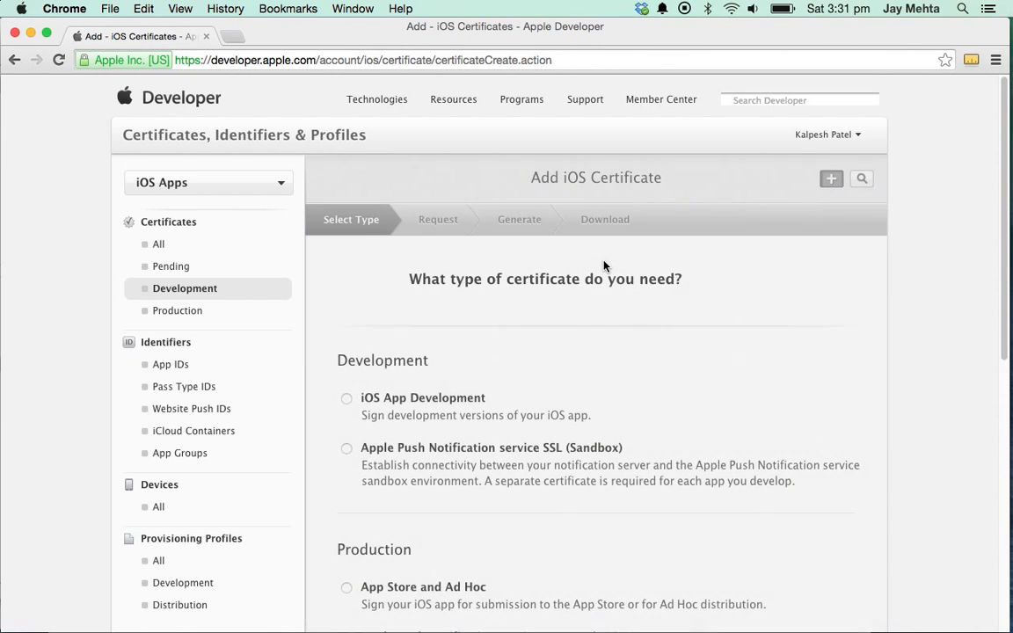
scroll(562, 264, "down", 1)
scroll(588, 295, "down", 3)
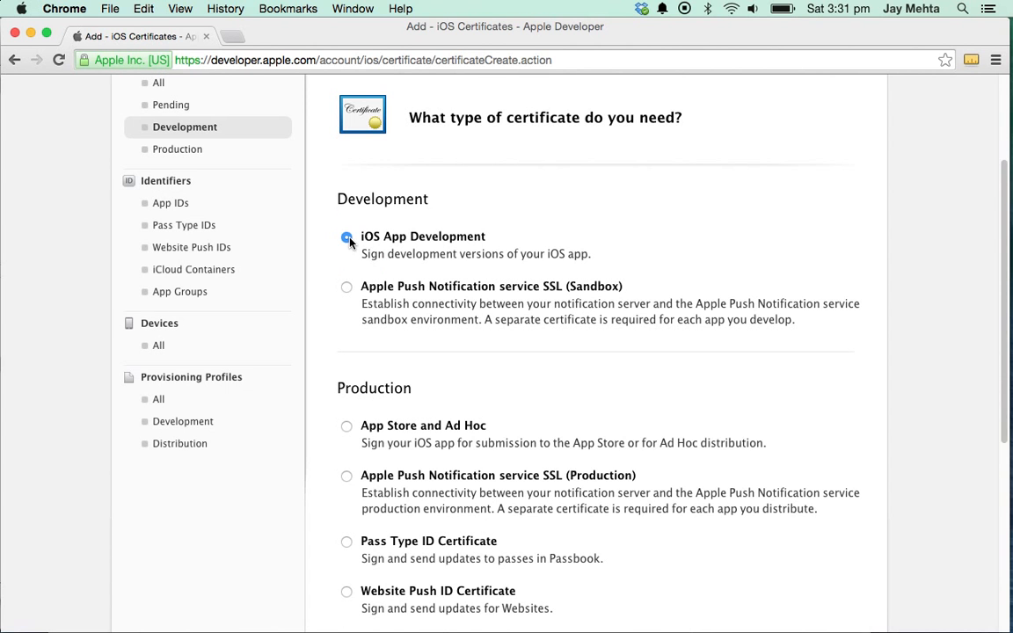
triple_click(356, 236)
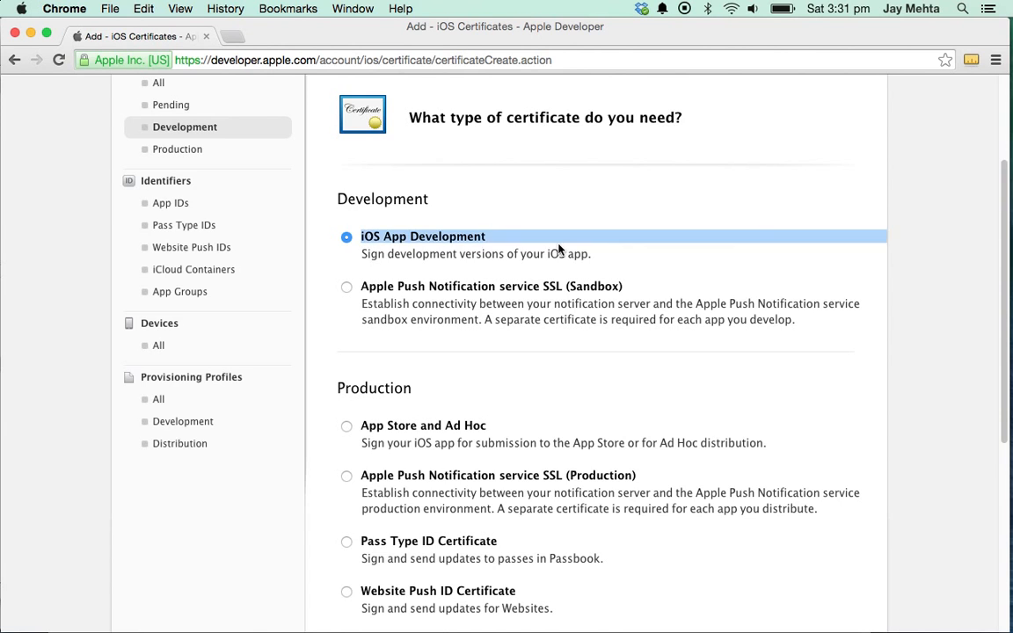
scroll(615, 317, "down", 8)
left_click(642, 522)
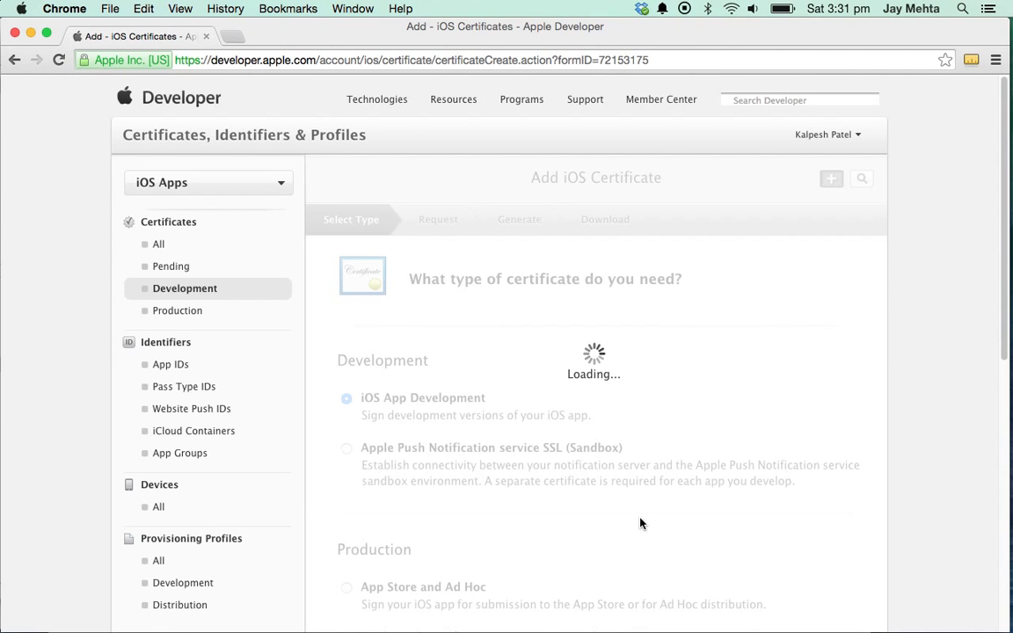
- Continue past the CSR instructions and choose CertificateSigningRequest.certSigningRequest from Blog > APNS_Profiles
scroll(295, 305, "down", 3)
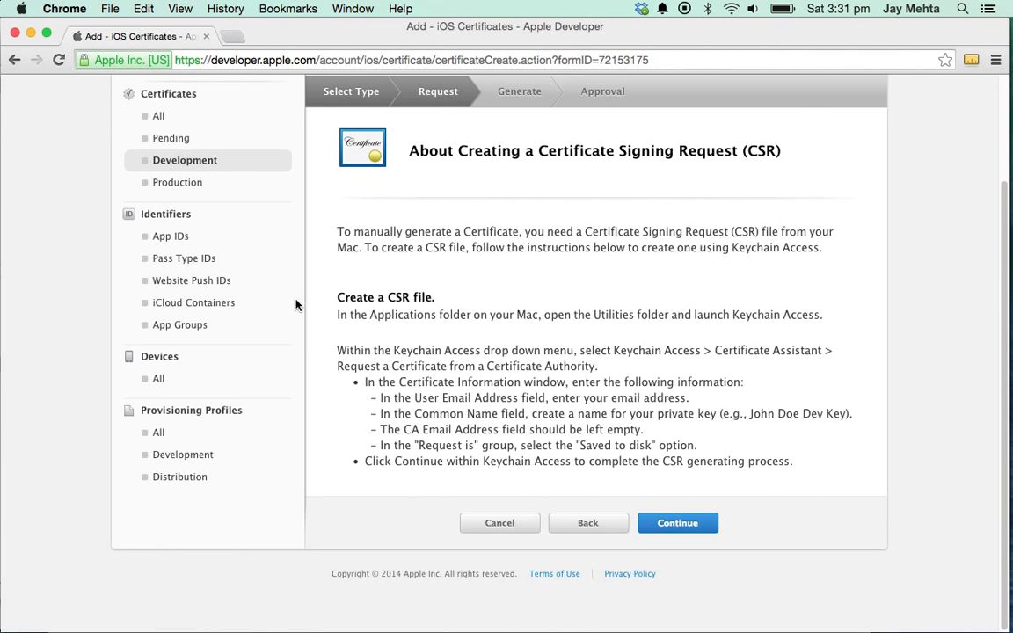
left_click_drag(334, 297, 453, 297)
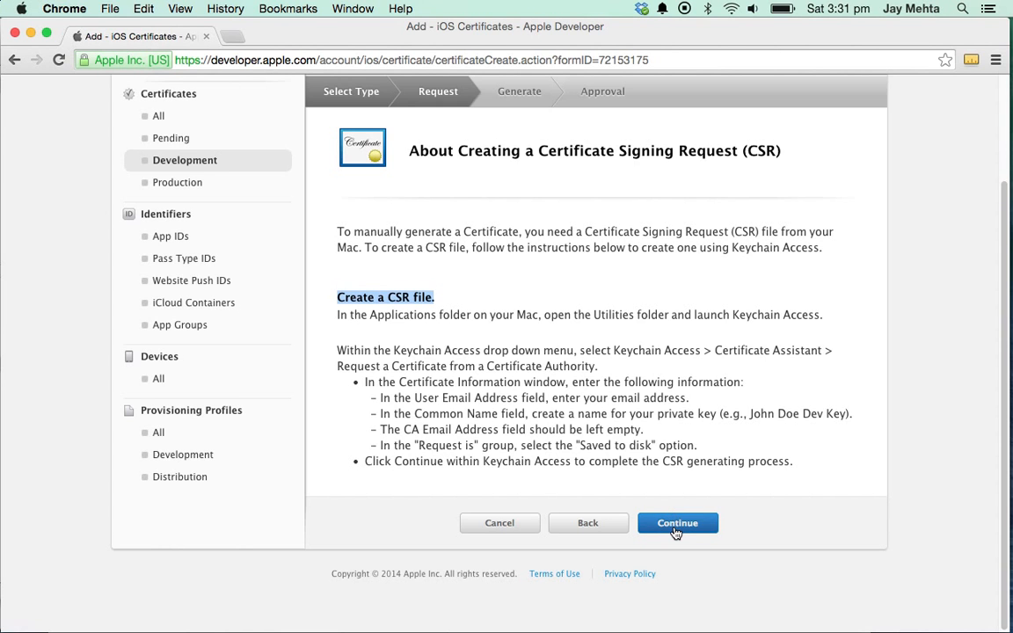
left_click(675, 527)
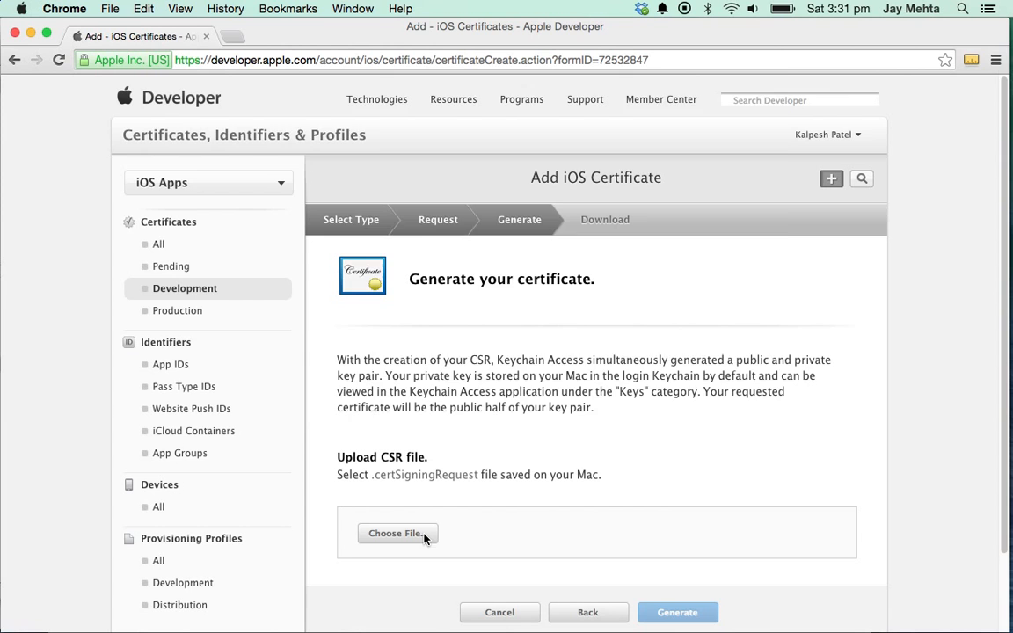
left_click(425, 537)
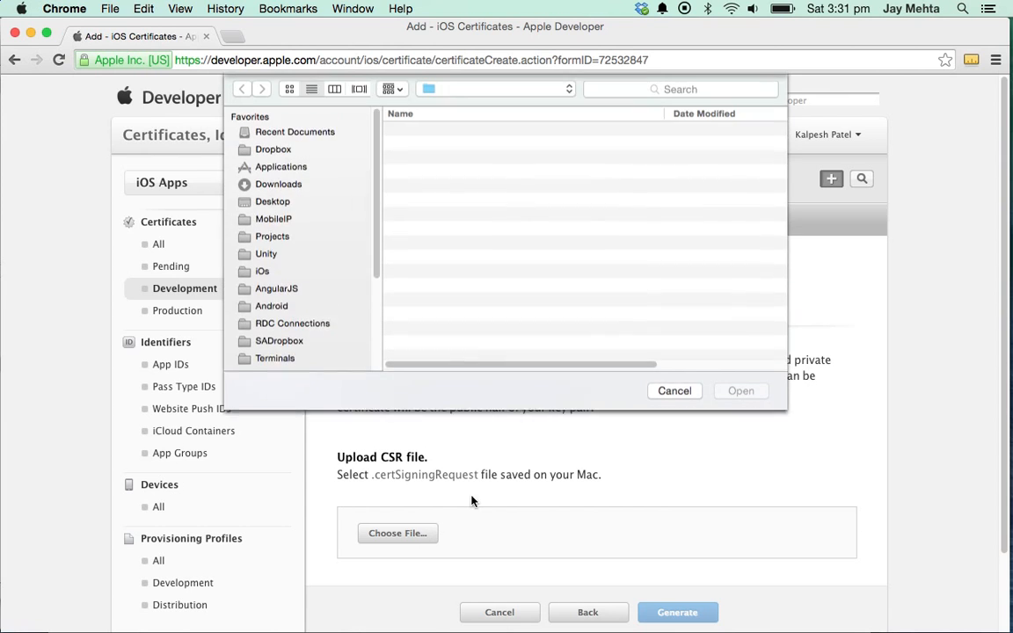
scroll(281, 309, "down", 3)
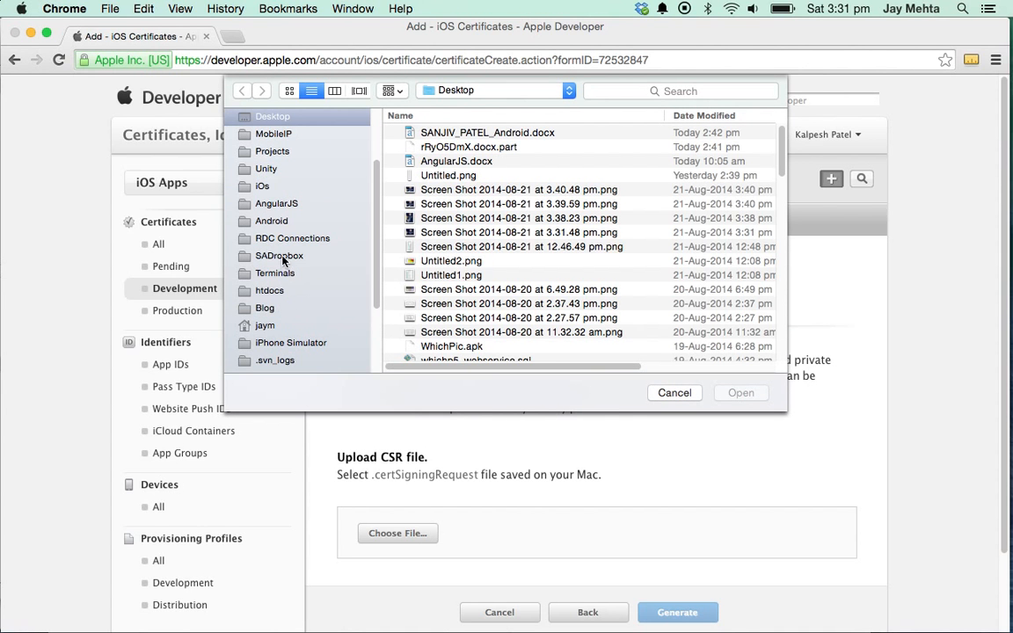
left_click(264, 308)
double_click(447, 133)
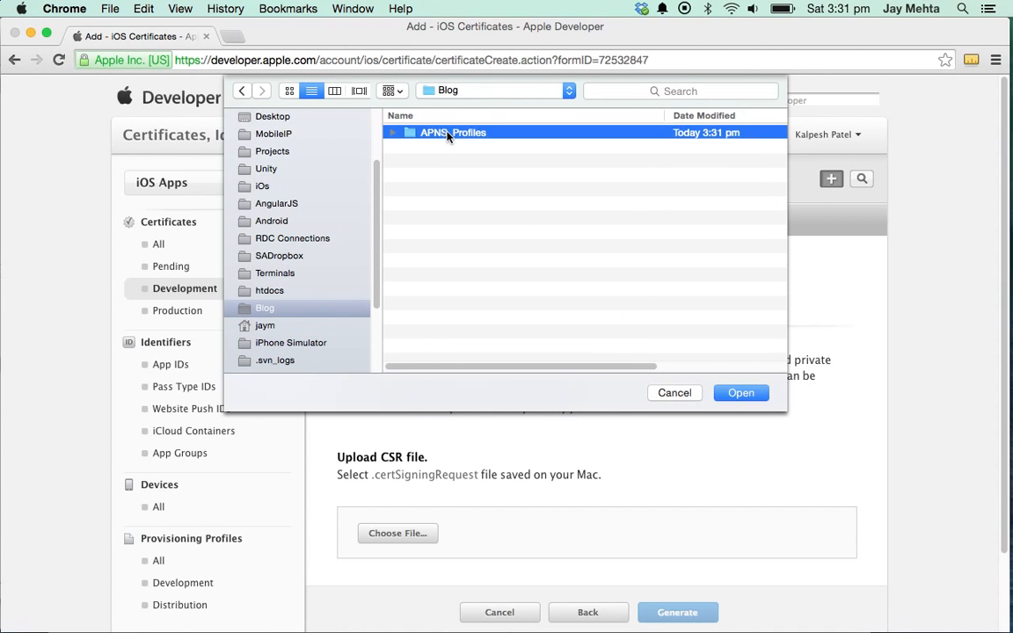
double_click(422, 133)
scroll(633, 519, "down", 2)
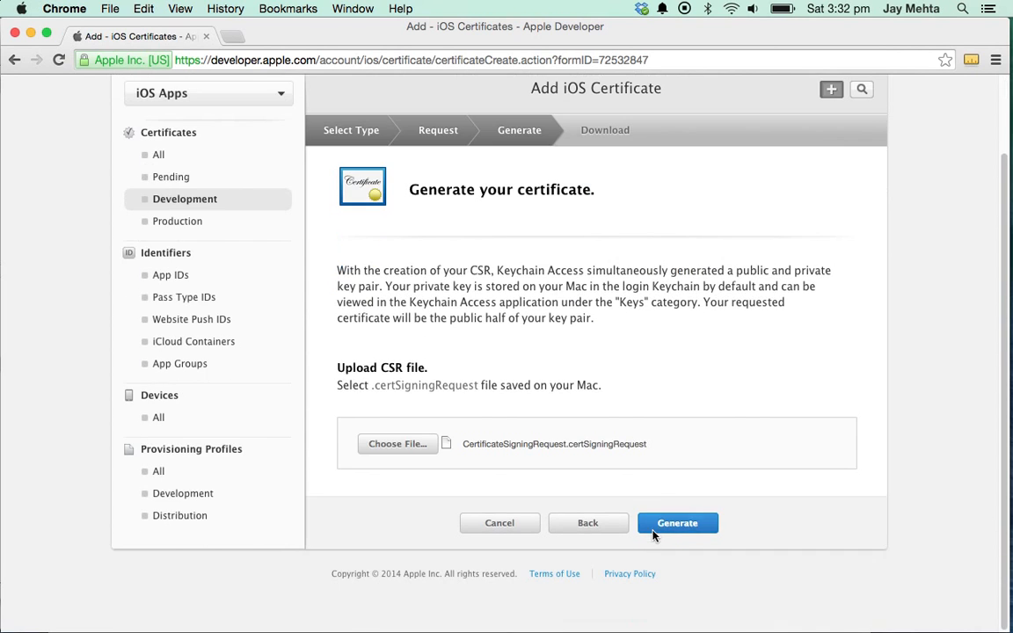
- Generate the development certificate and download ios_development.cer, browsing to Blog > APNS_Profiles
left_click(656, 533)
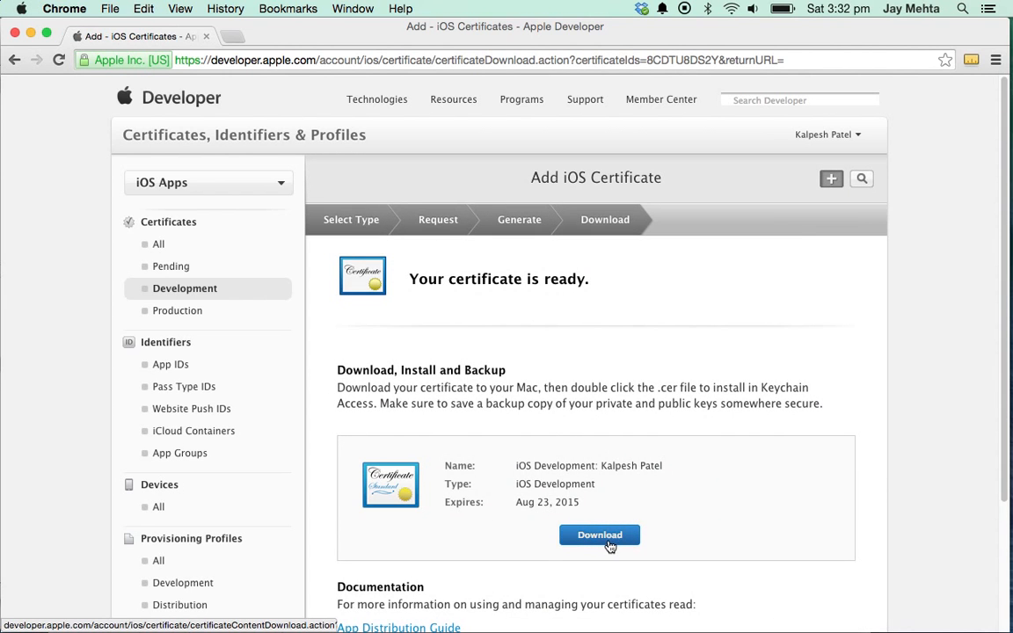
left_click(607, 536)
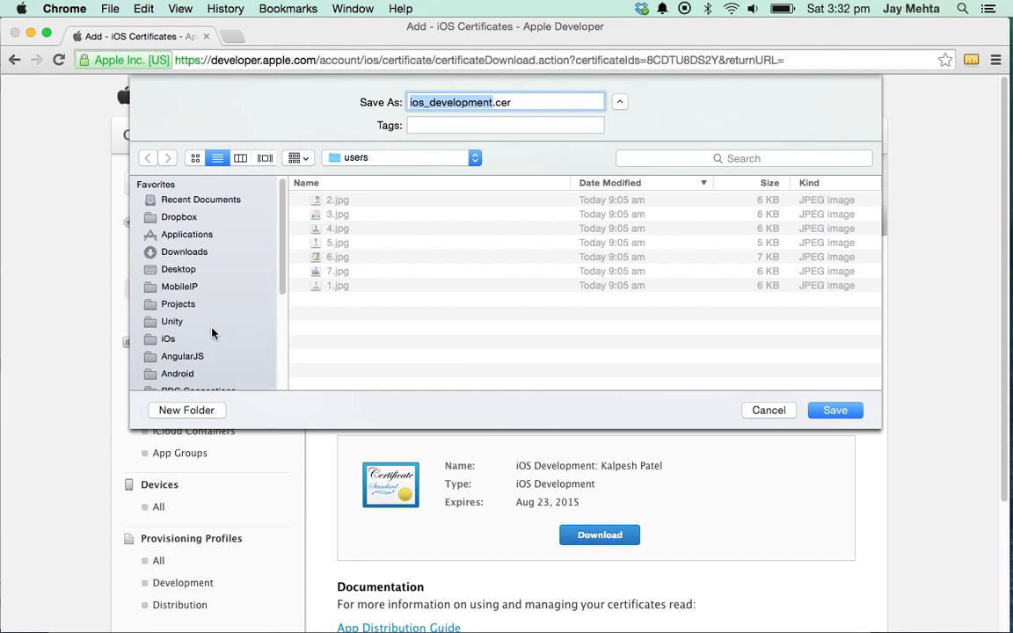
scroll(202, 343, "down", 5)
left_click(195, 292)
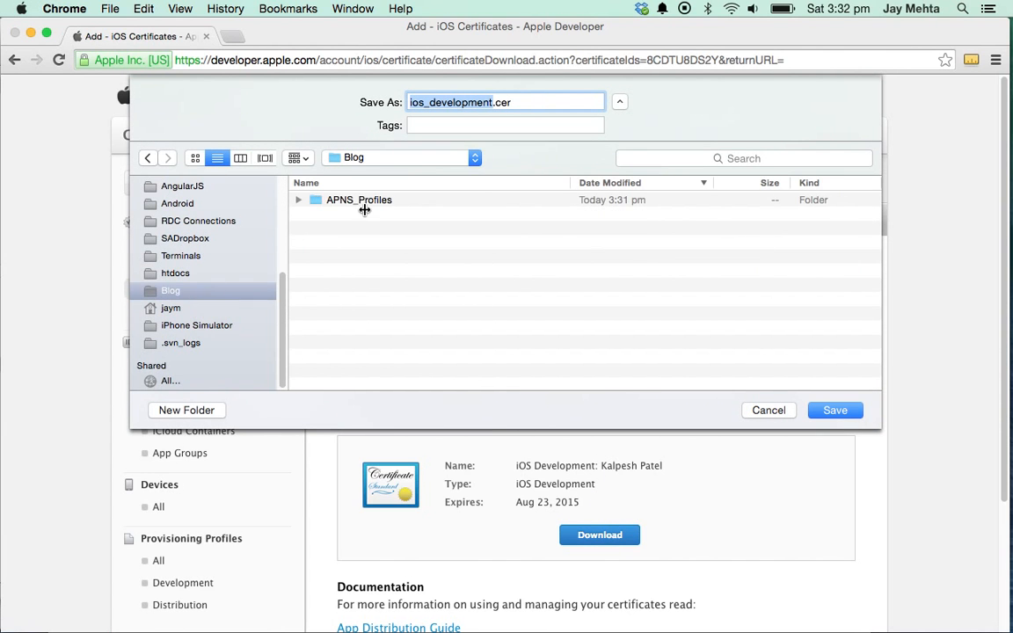
double_click(367, 201)
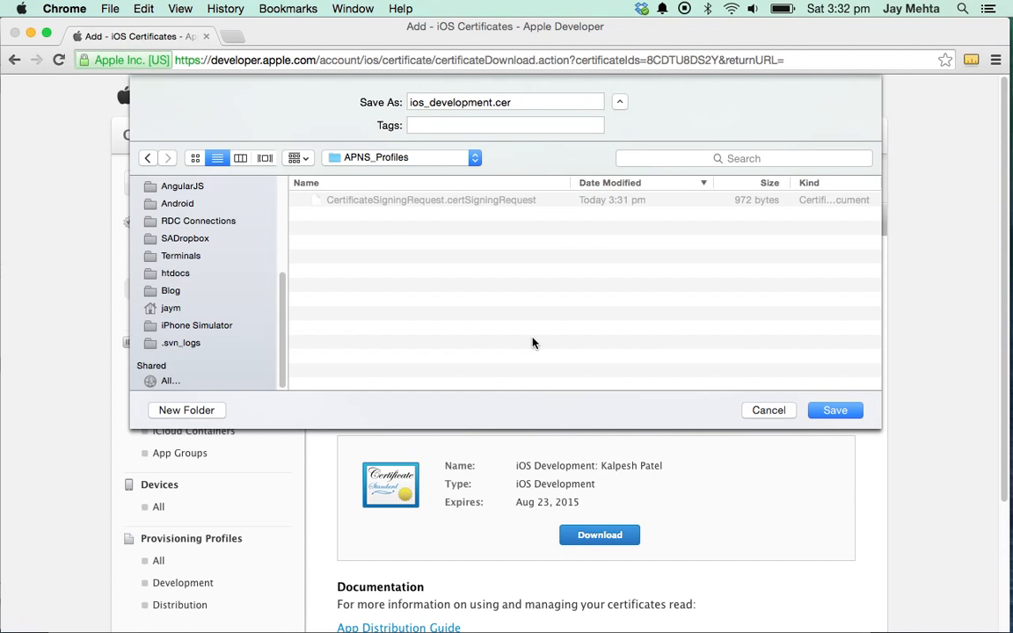
- Save ios_development.cer into a new Dev folder and open it from the download shelf
key("super+shift+n")
type("Dev")
key("Return")
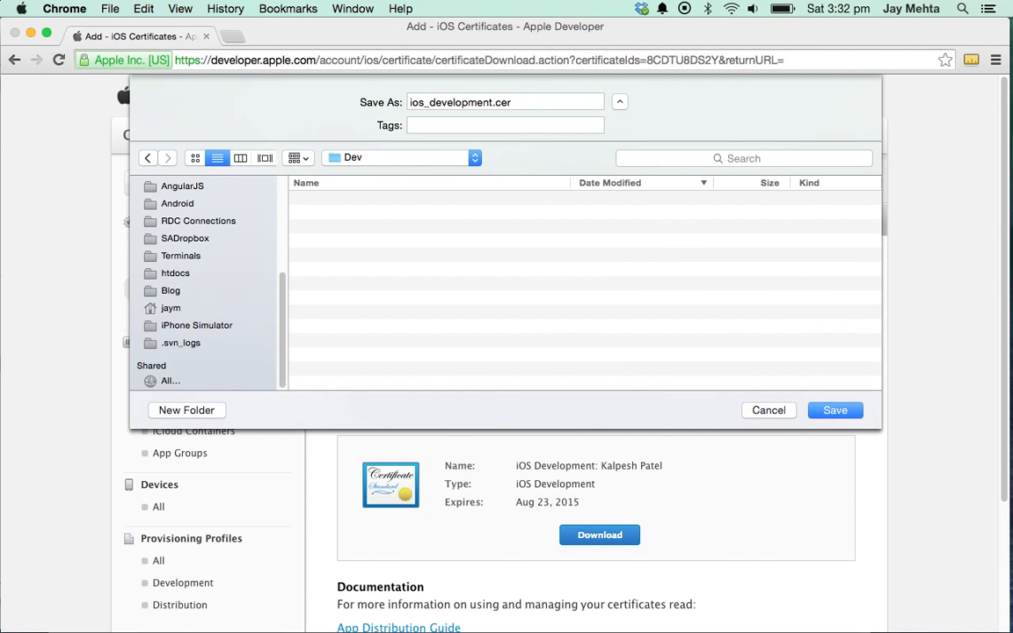
left_click(826, 414)
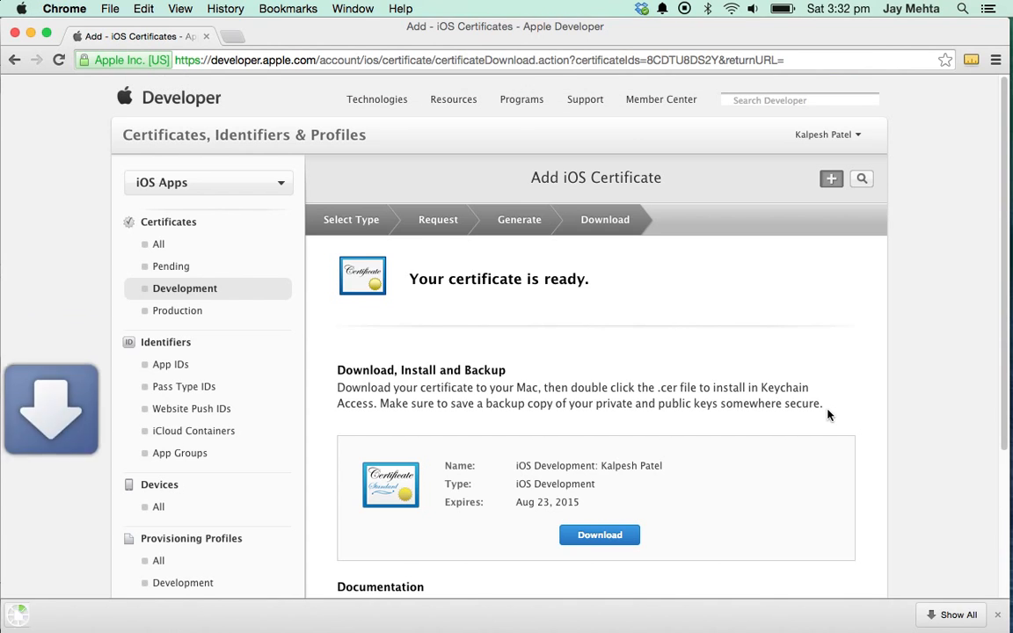
left_click(161, 615)
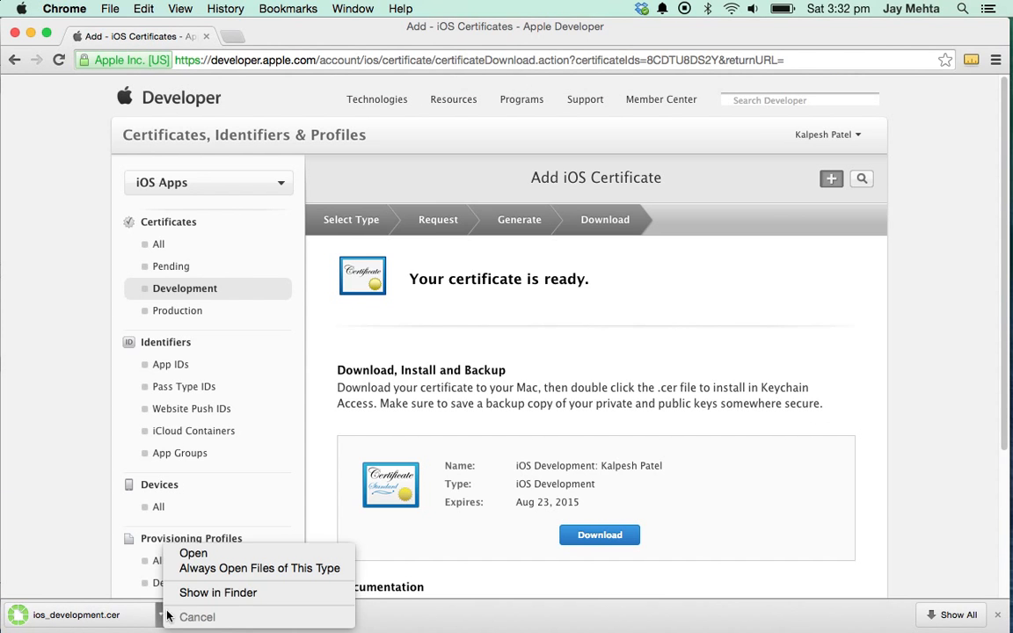
left_click(199, 552)
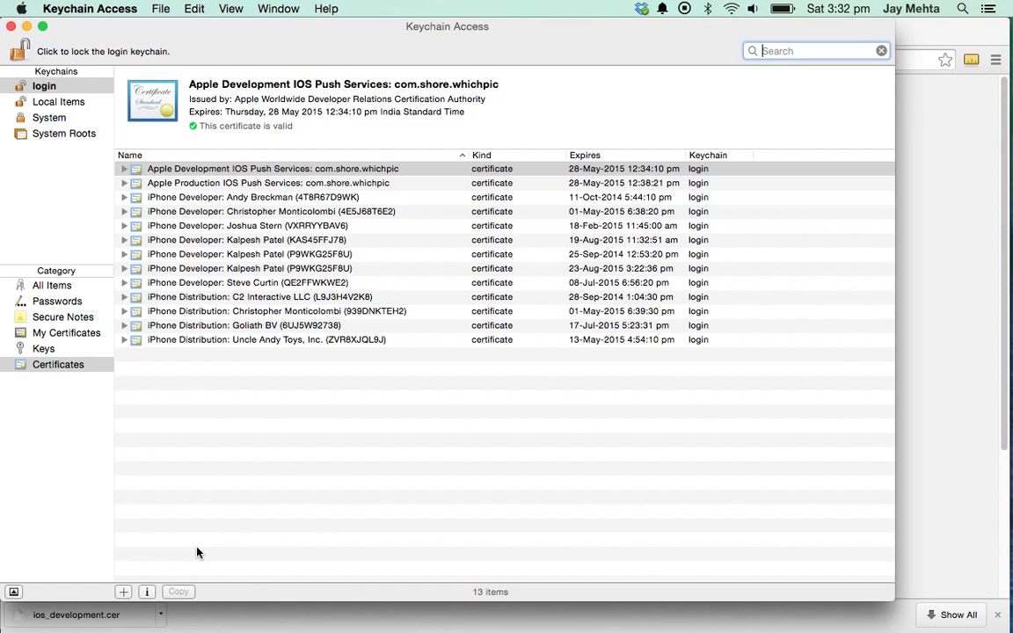
- Export the 23-Aug-2015 iPhone Developer certificate as Certificates.p12 into Blog > APNS_Profiles > Dev
left_click(387, 256)
left_click(352, 269)
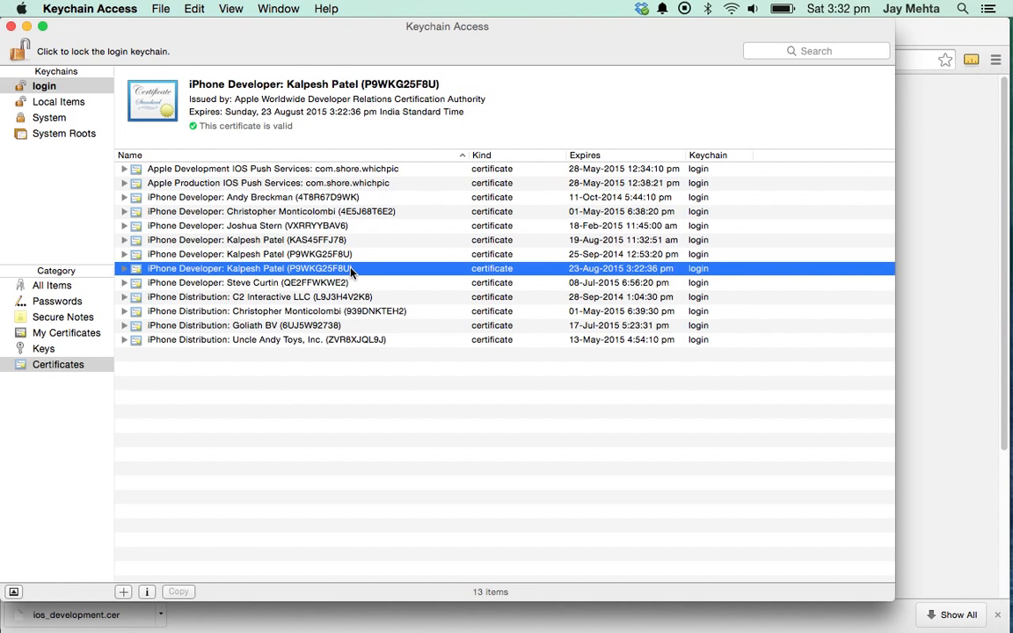
right_click(351, 269)
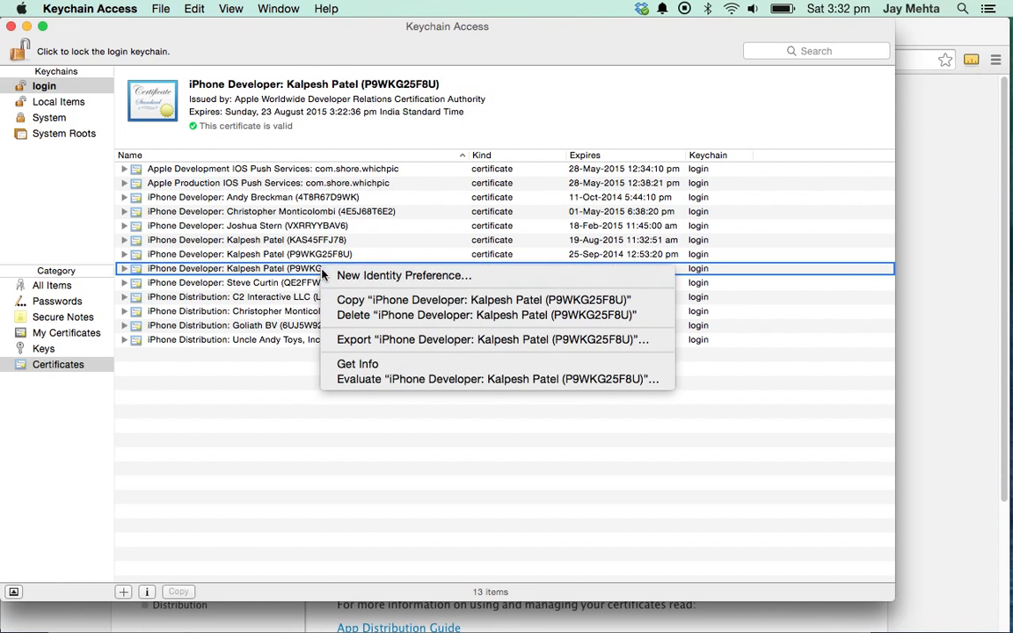
left_click(368, 341)
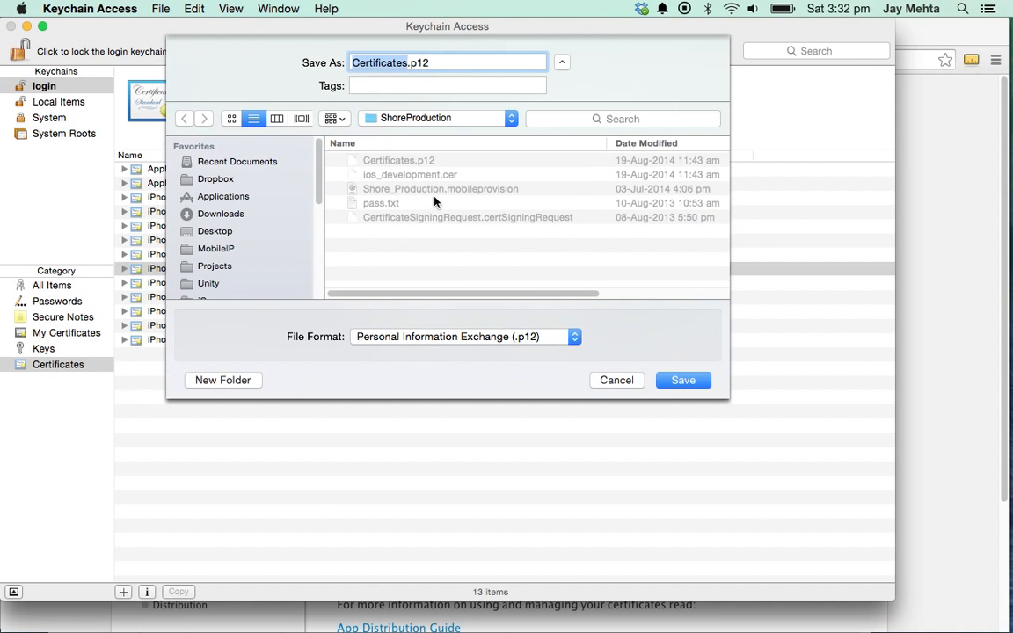
scroll(249, 246, "down", 2)
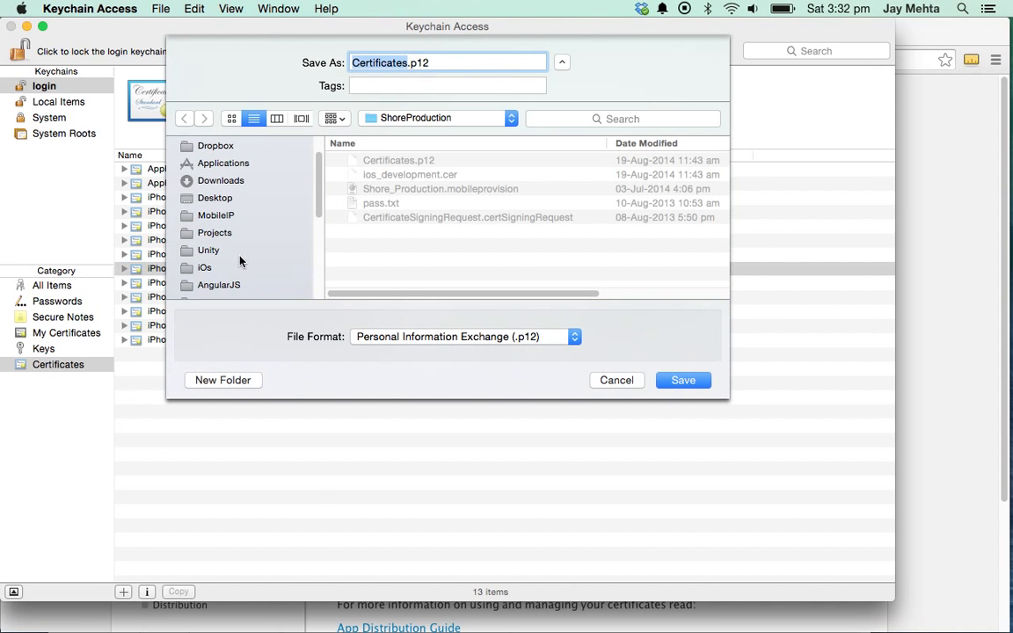
left_click(240, 264)
scroll(251, 268, "down", 5)
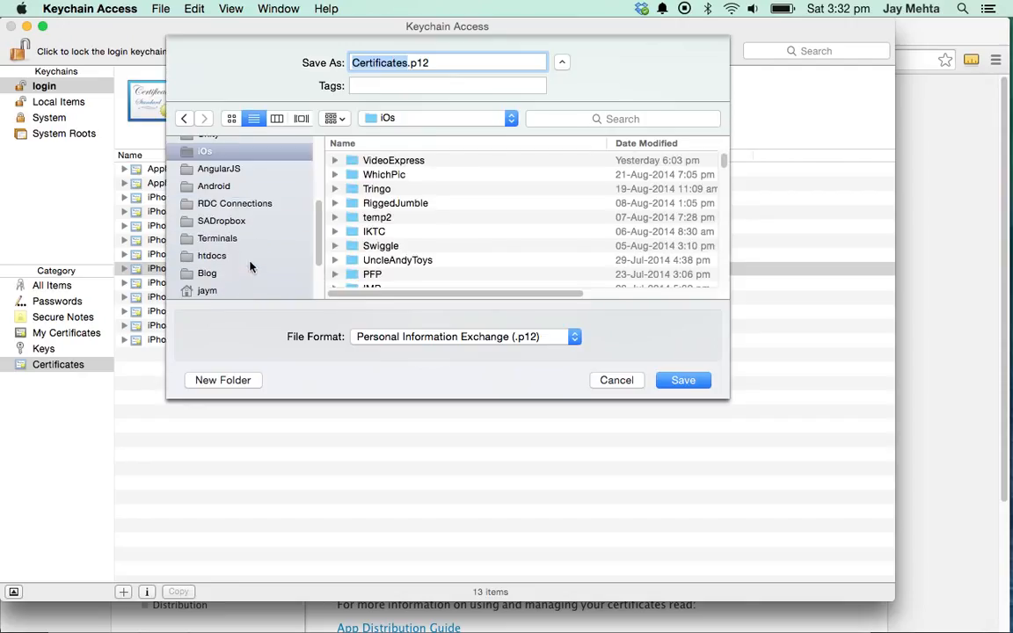
left_click(264, 275)
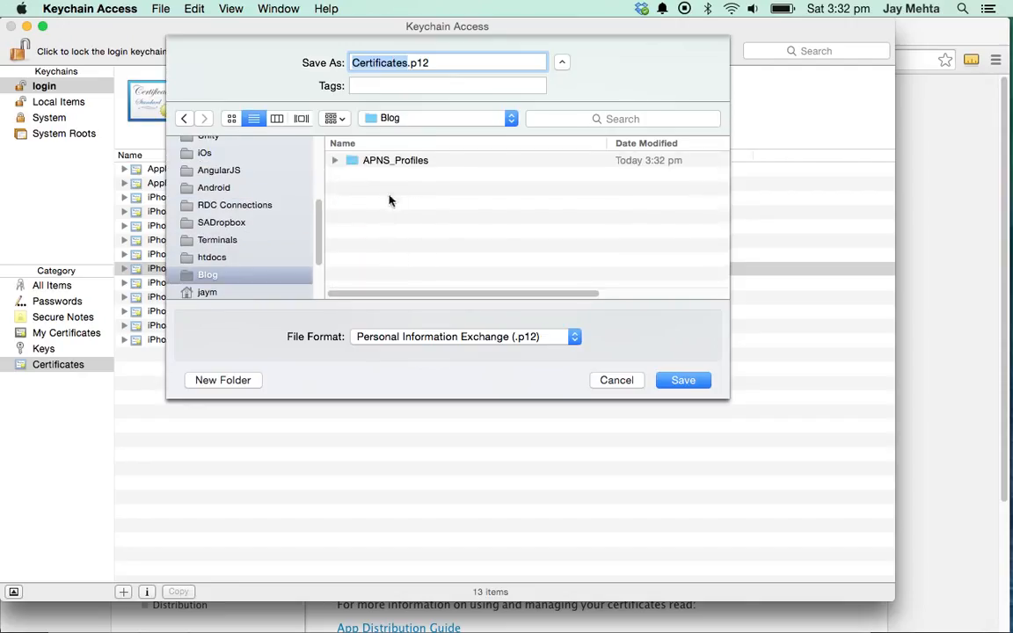
double_click(394, 160)
double_click(369, 160)
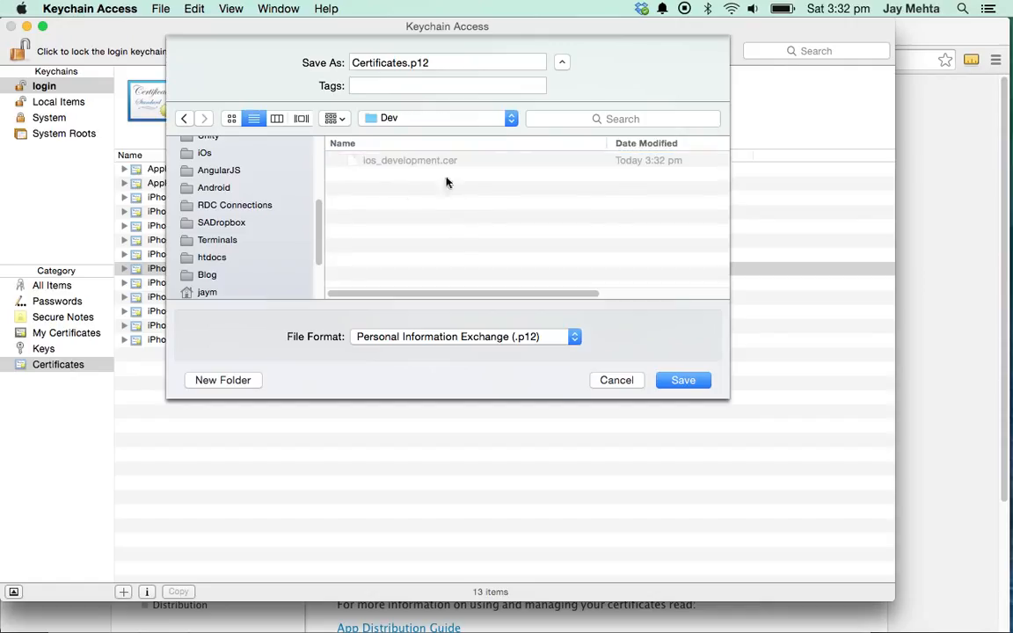
left_click(683, 381)
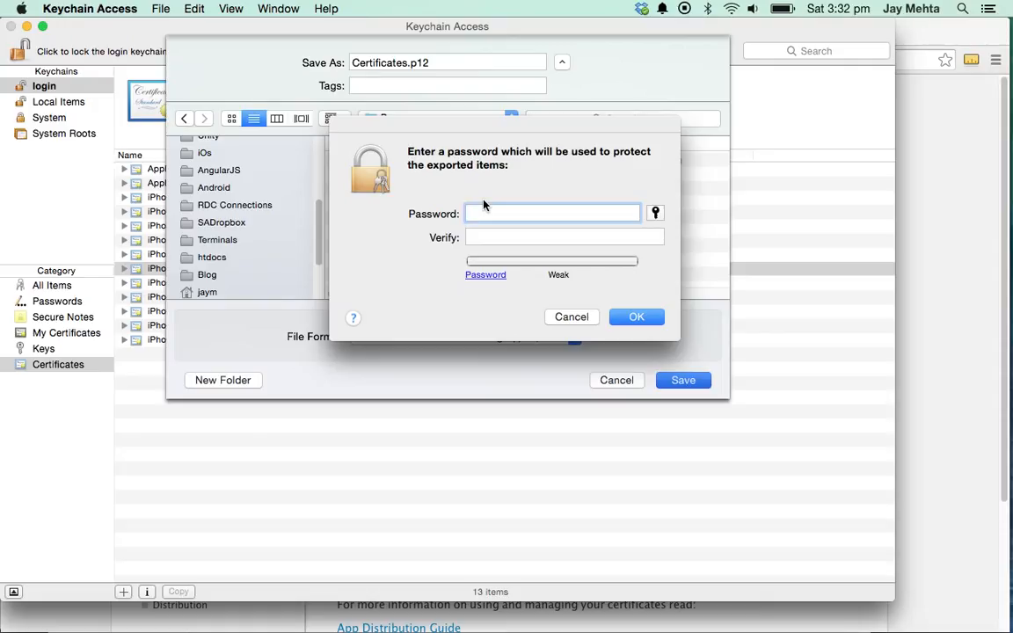
- Set and verify a protection password for Certificates.p12, authorise with the login password, and return to Chrome
type("•••••")
key("Tab")
type("•••••")
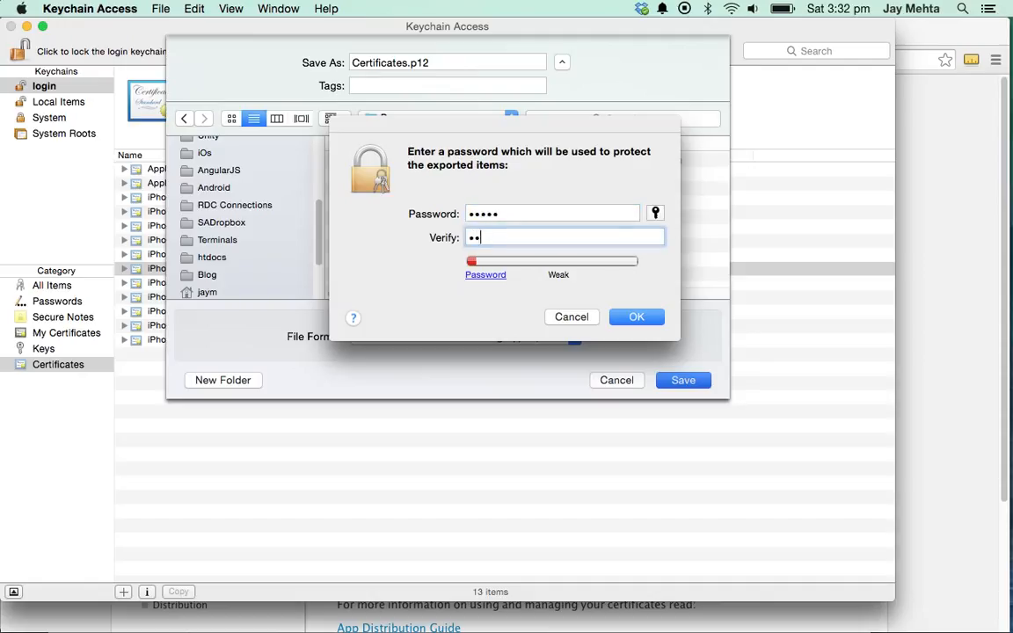
left_click(646, 316)
type("••••••")
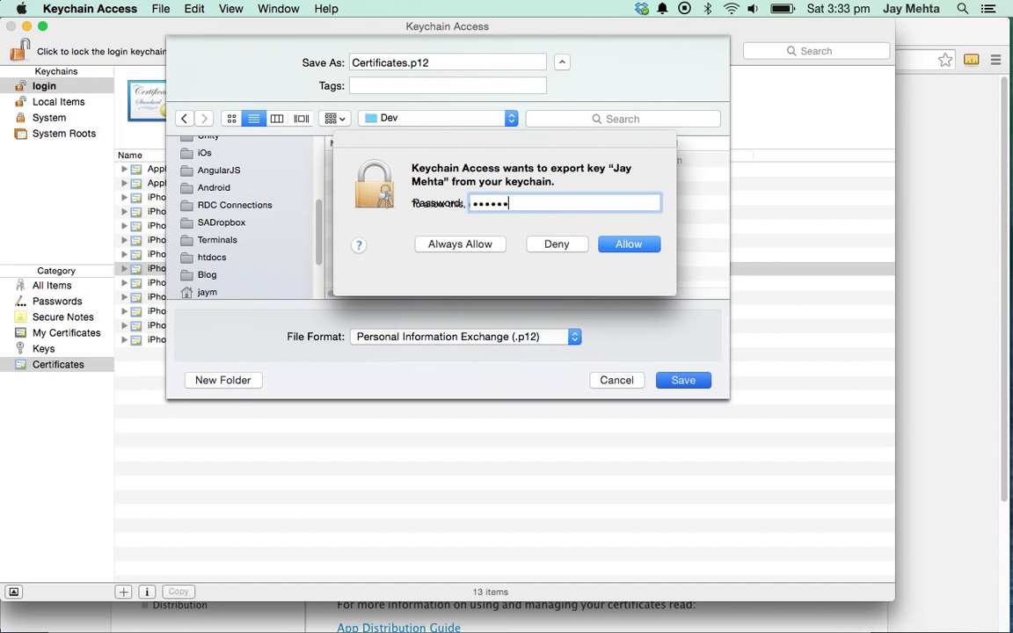
key("Escape")
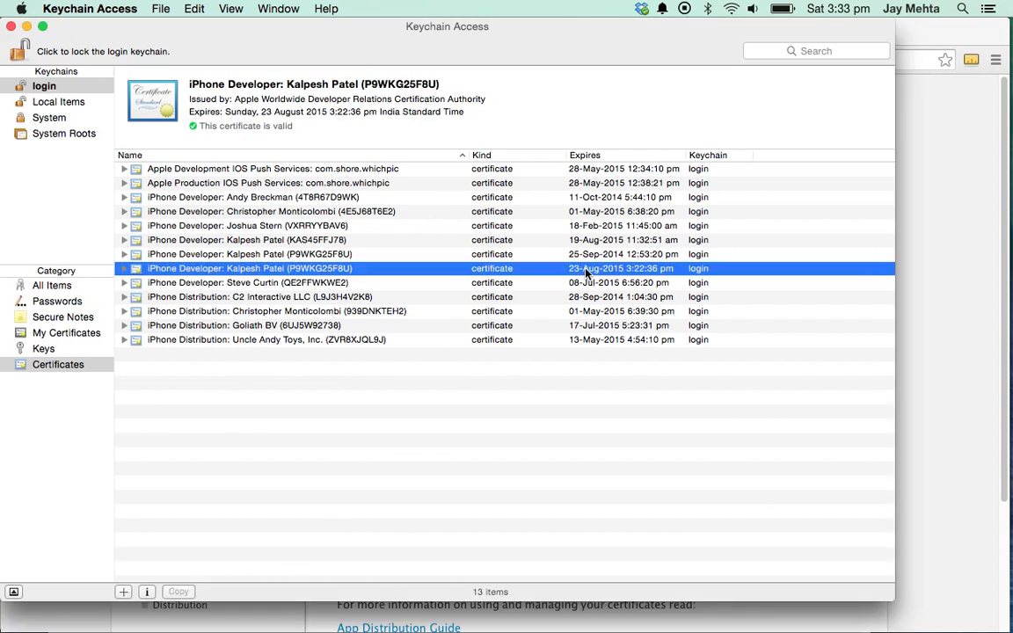
key("super+Tab")
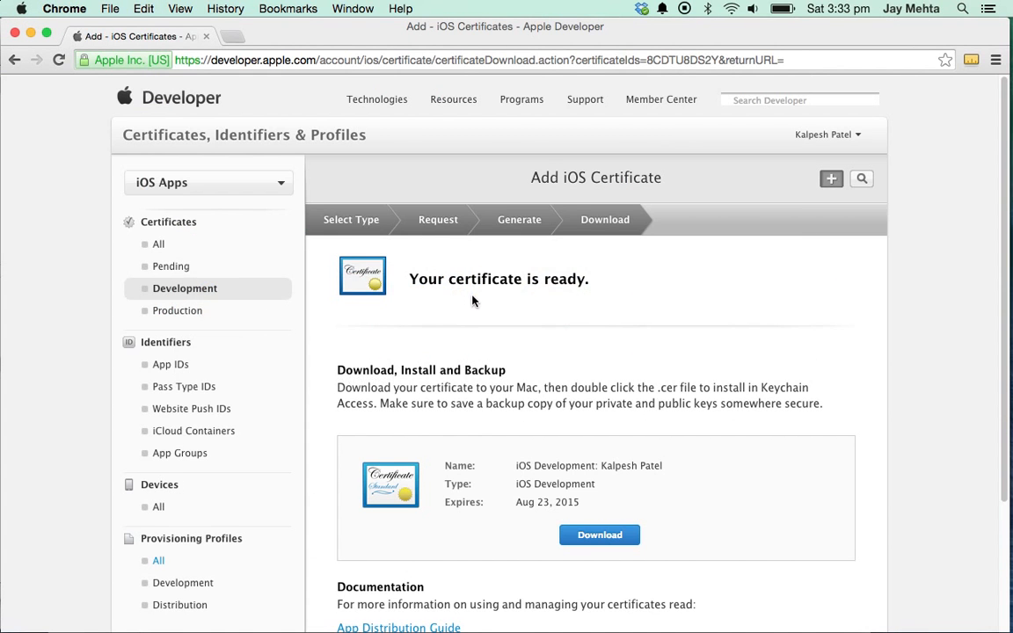
- Check Certificates.p12 beside ios_development.cer in the Dev folder, go back to APNS_Profiles, and return to Chrome
key("super+Tab")
key("super+Tab")
key("super+Tab")
key("super+Tab")
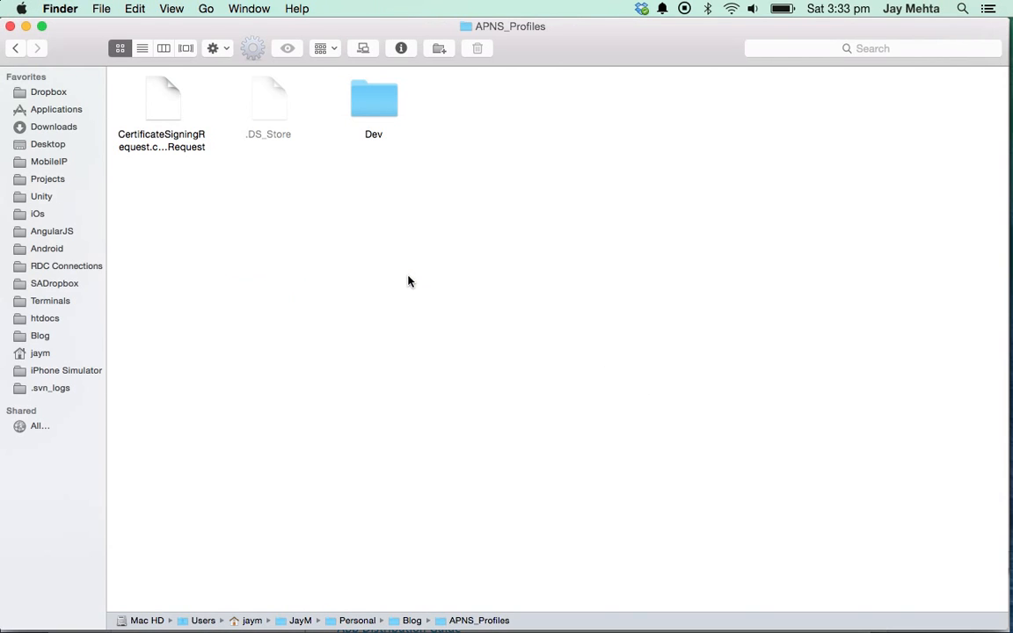
double_click(386, 100)
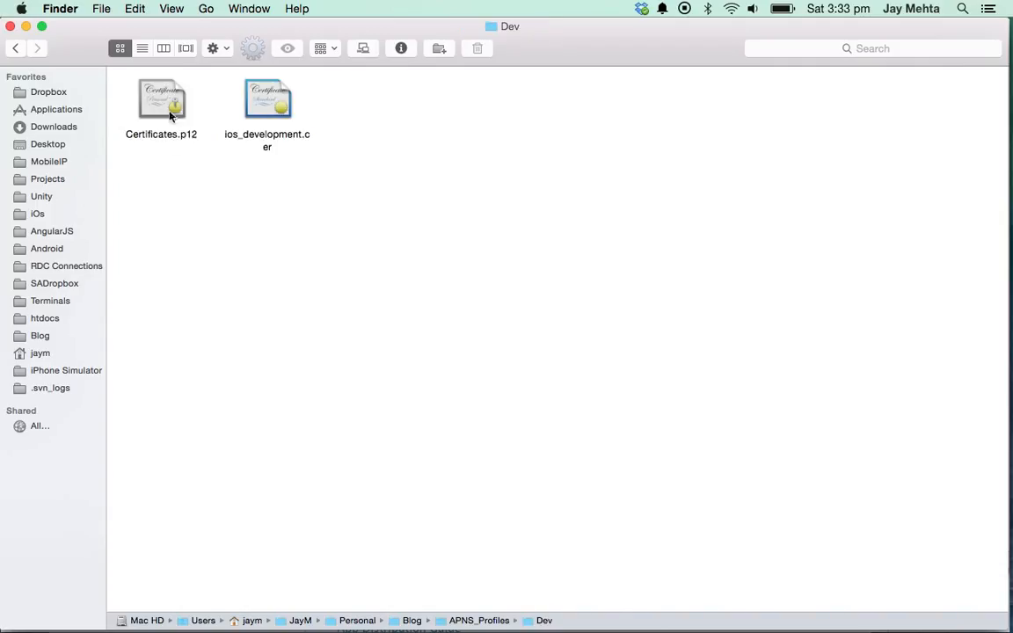
left_click(257, 95)
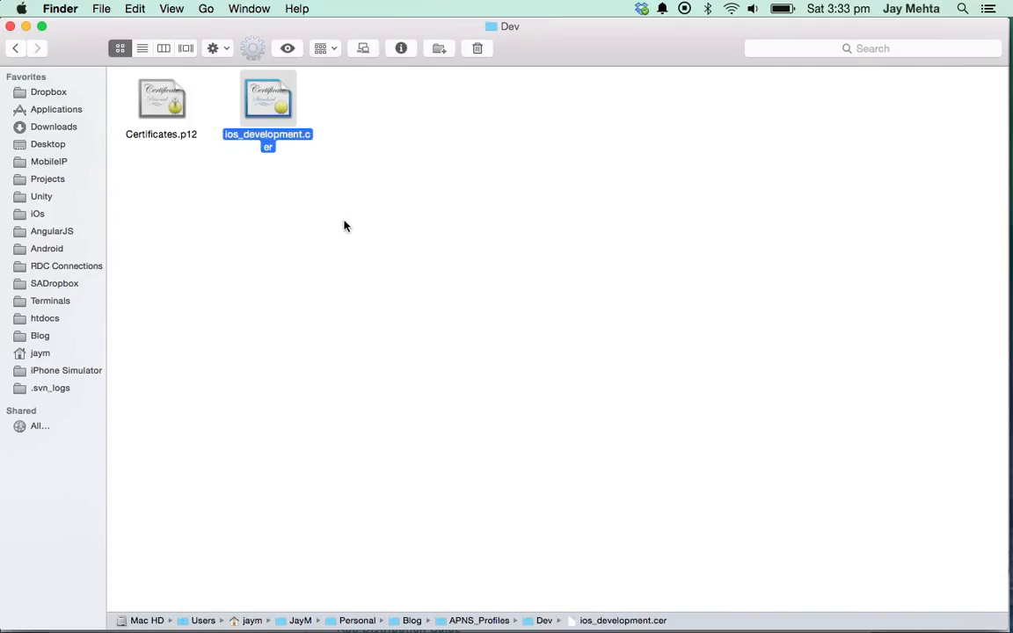
left_click(160, 97)
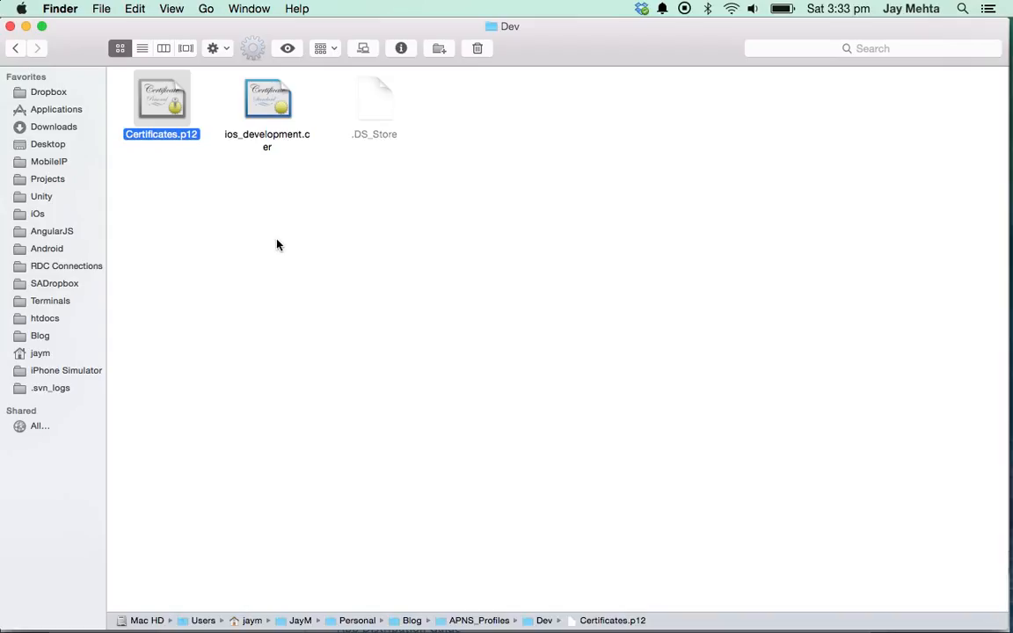
left_click(216, 217)
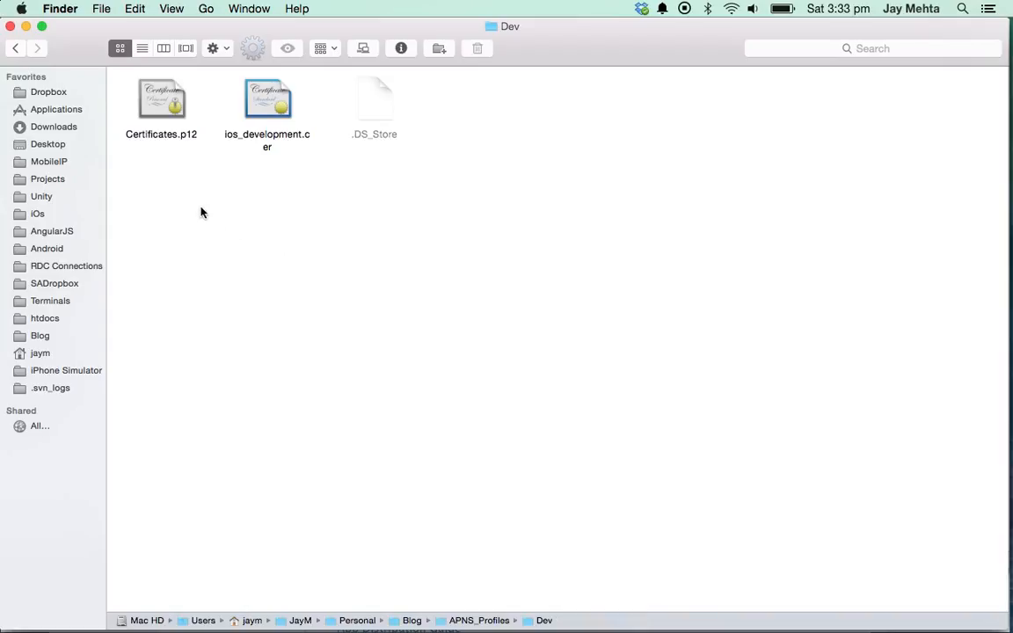
left_click(161, 115)
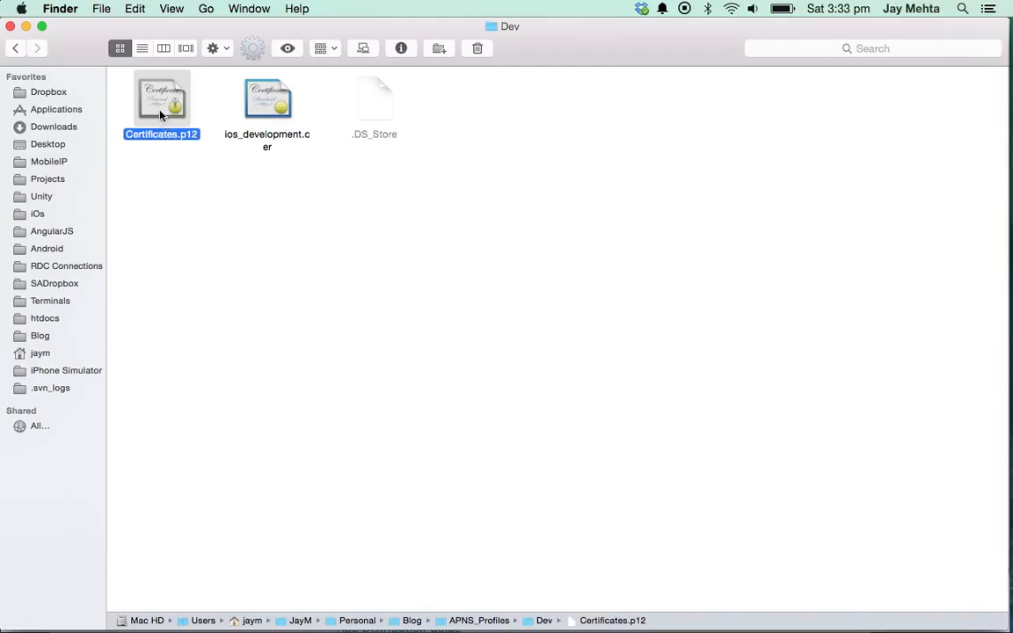
left_click(176, 178)
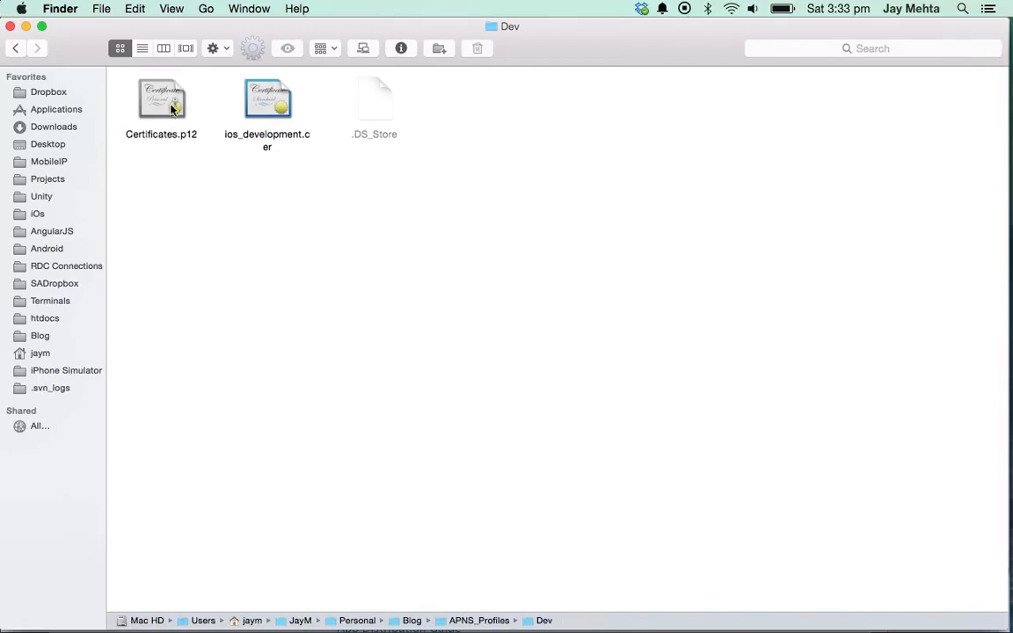
left_click(192, 137)
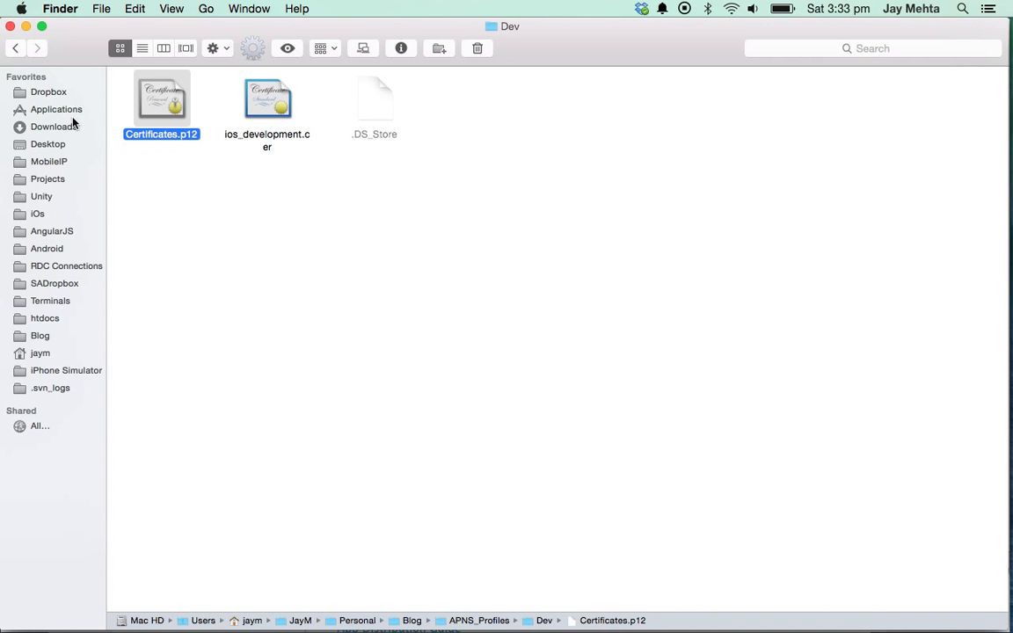
left_click(13, 48)
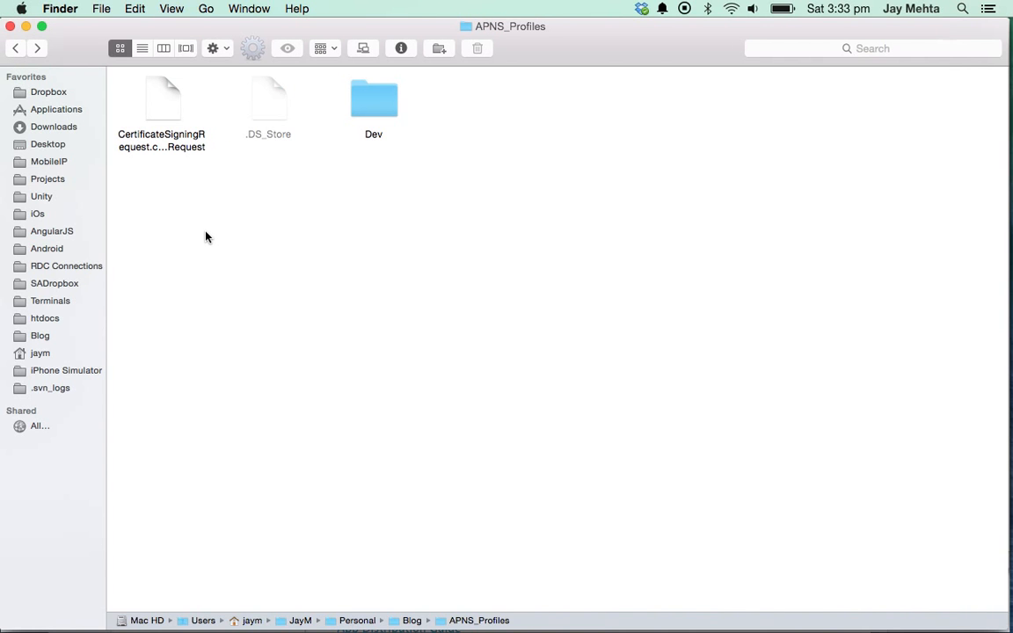
key("super+Tab")
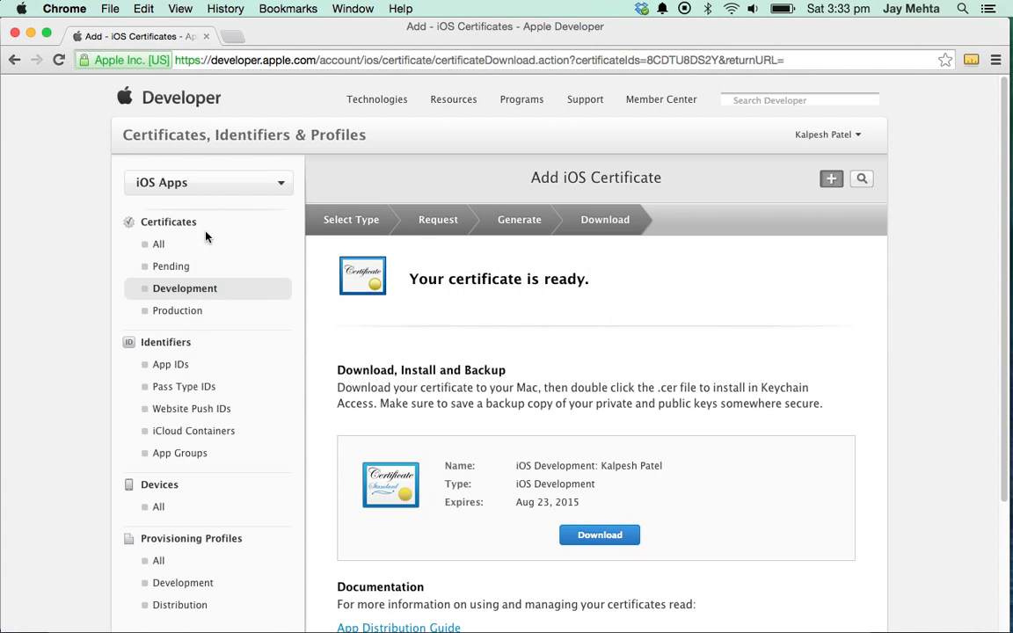
- Add an App Store and Ad Hoc production certificate and continue through to choosing the CSR file
scroll(215, 334, "down", 1)
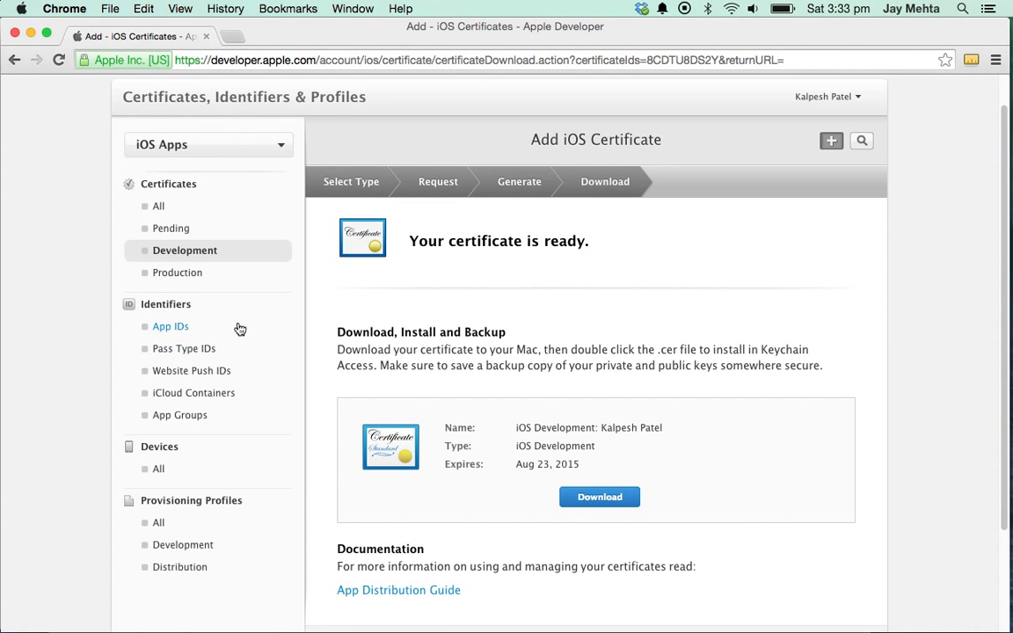
left_click(192, 274)
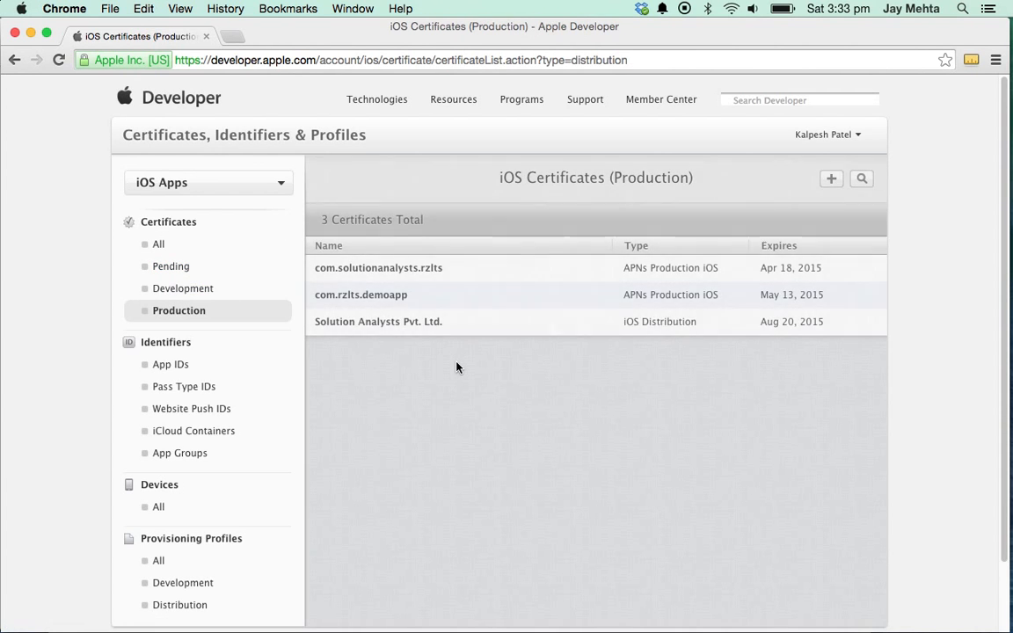
left_click(831, 178)
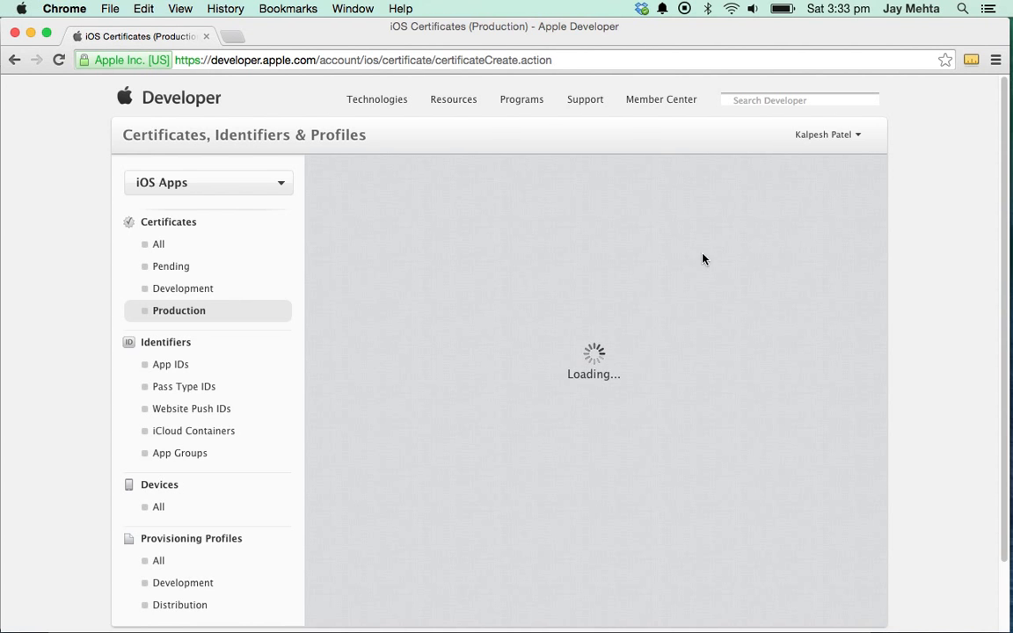
scroll(431, 383, "down", 10)
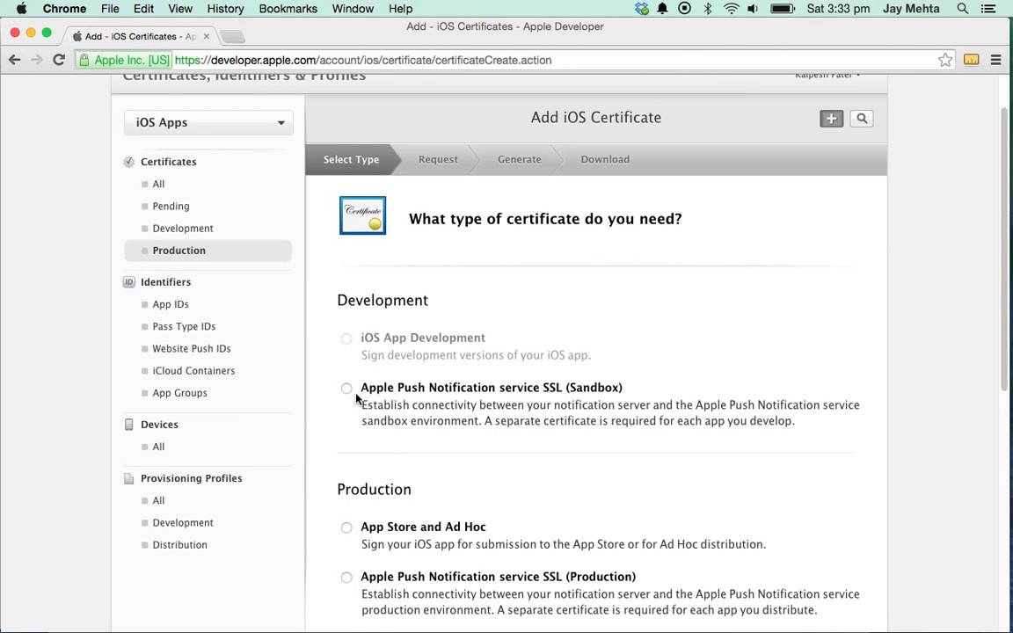
scroll(414, 277, "up", 2)
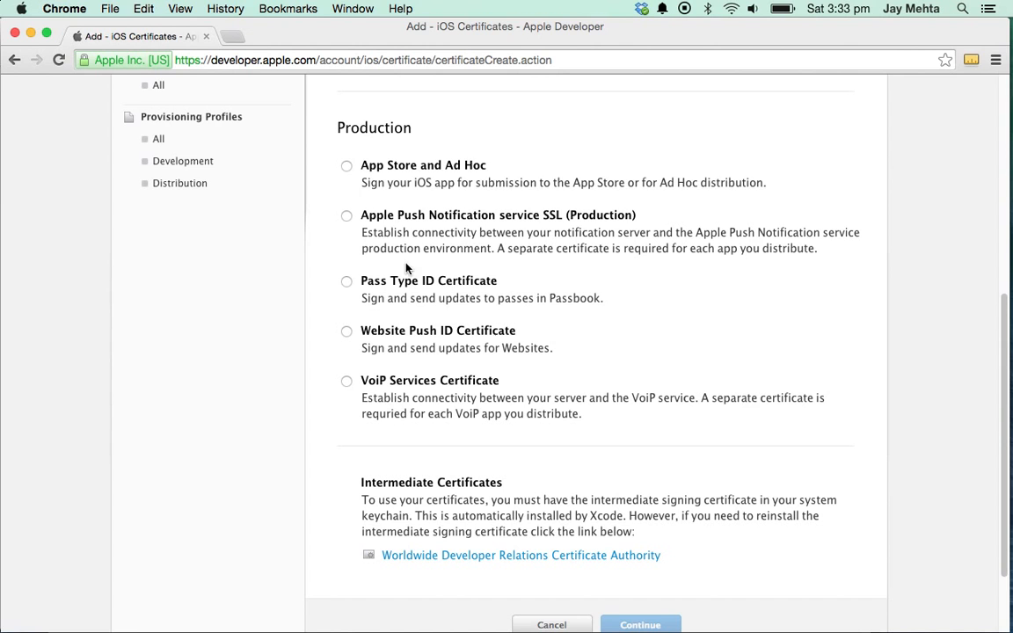
left_click(346, 167)
scroll(651, 361, "down", 3)
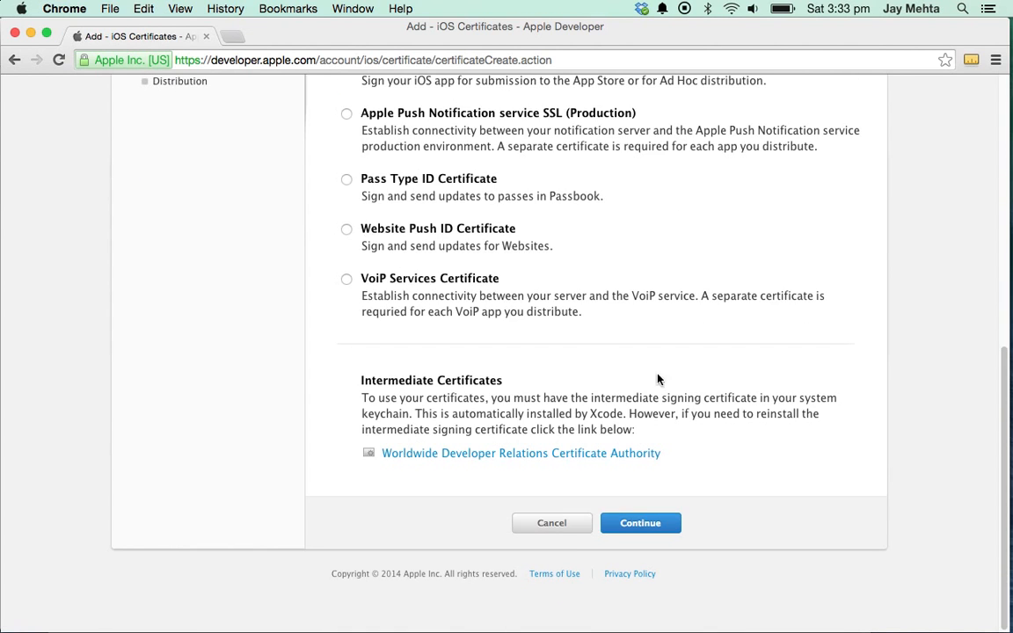
left_click(638, 520)
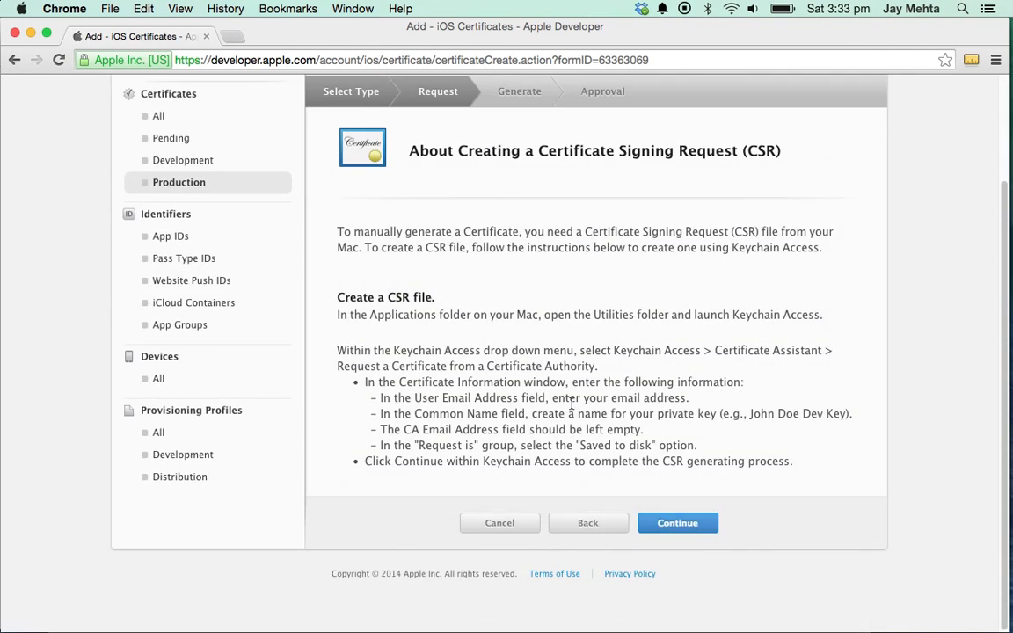
left_click(668, 590)
scroll(440, 369, "down", 2)
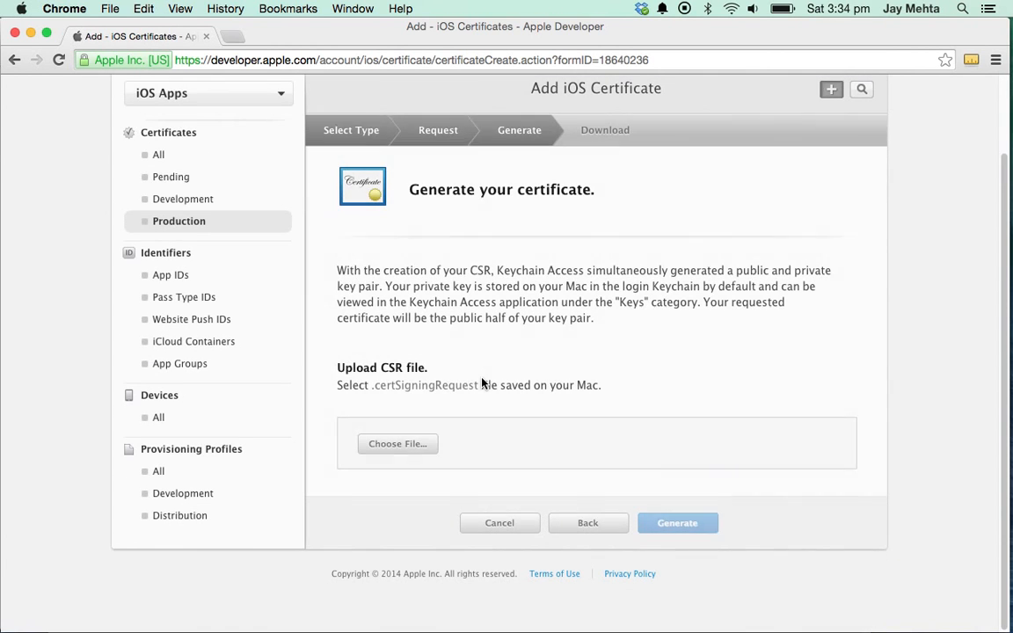
left_click(401, 444)
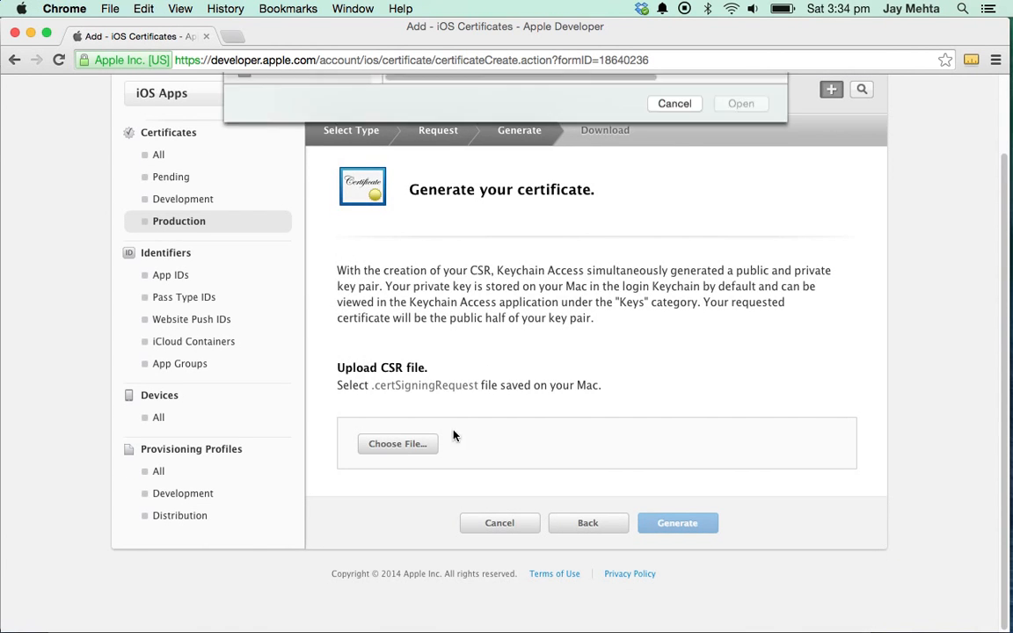
- Upload CertificateSigningRequest.certSigningRequest and generate the App Store and Ad Hoc distribution certificate
left_click(457, 147)
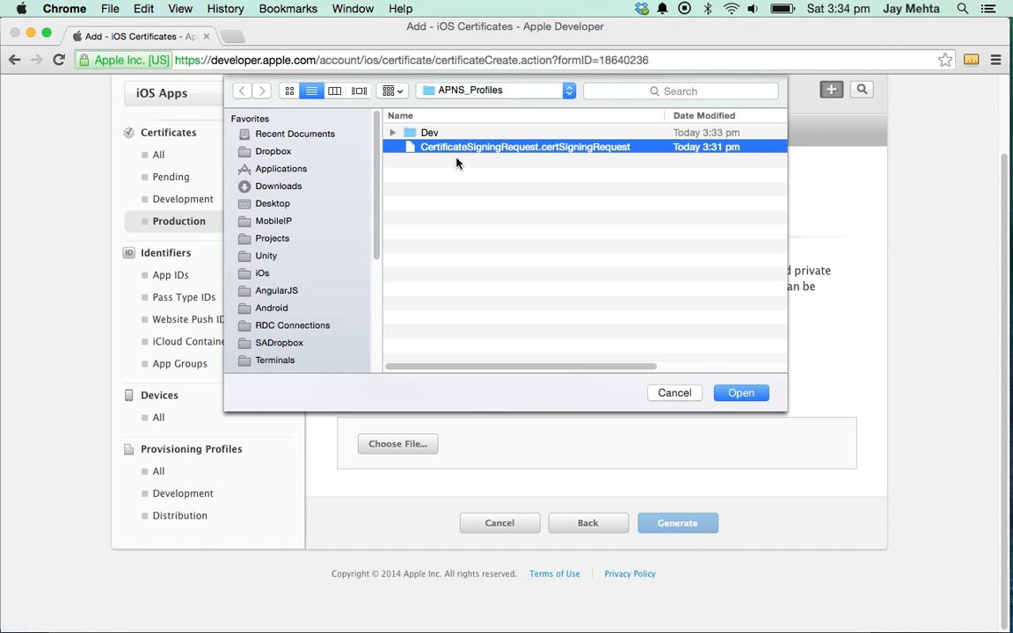
left_click(723, 392)
left_click(687, 520)
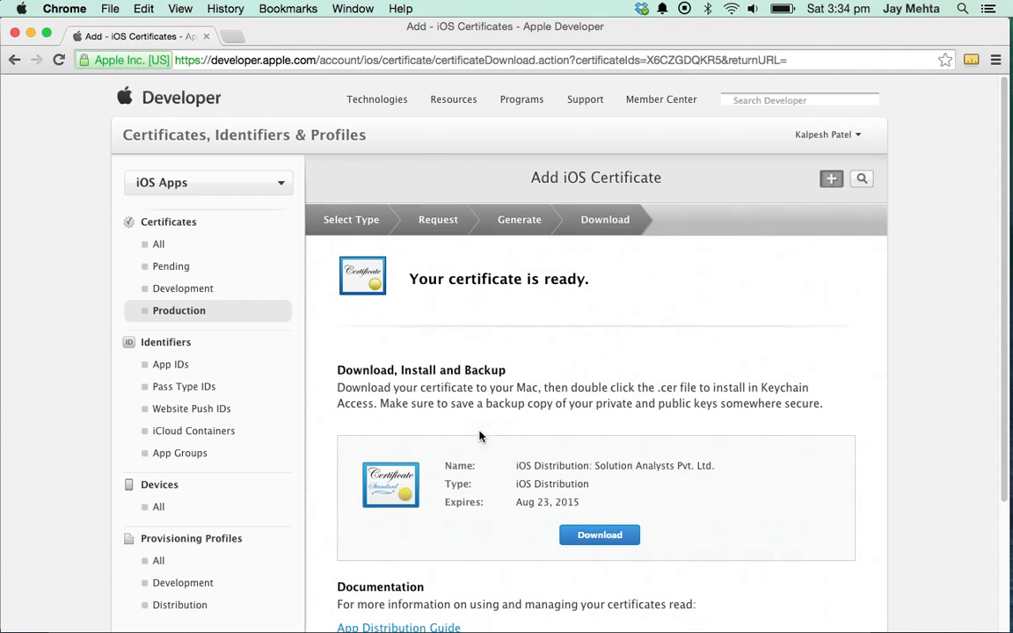
- Download ios_distribution.cer into a newly created 'dis' folder under APNS_Profiles
left_click(580, 534)
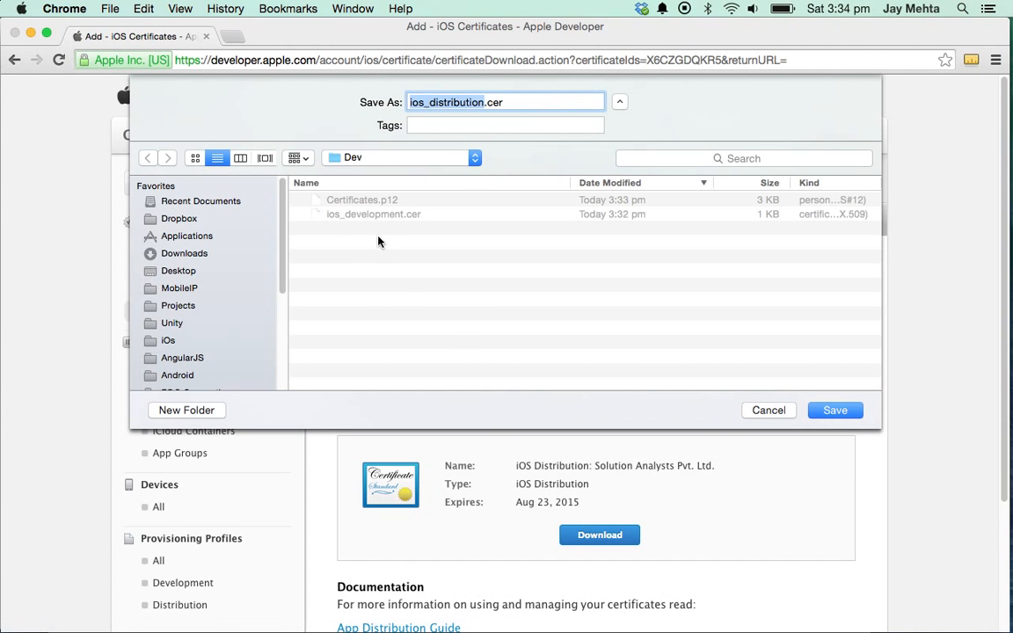
left_click(399, 157)
left_click(391, 173)
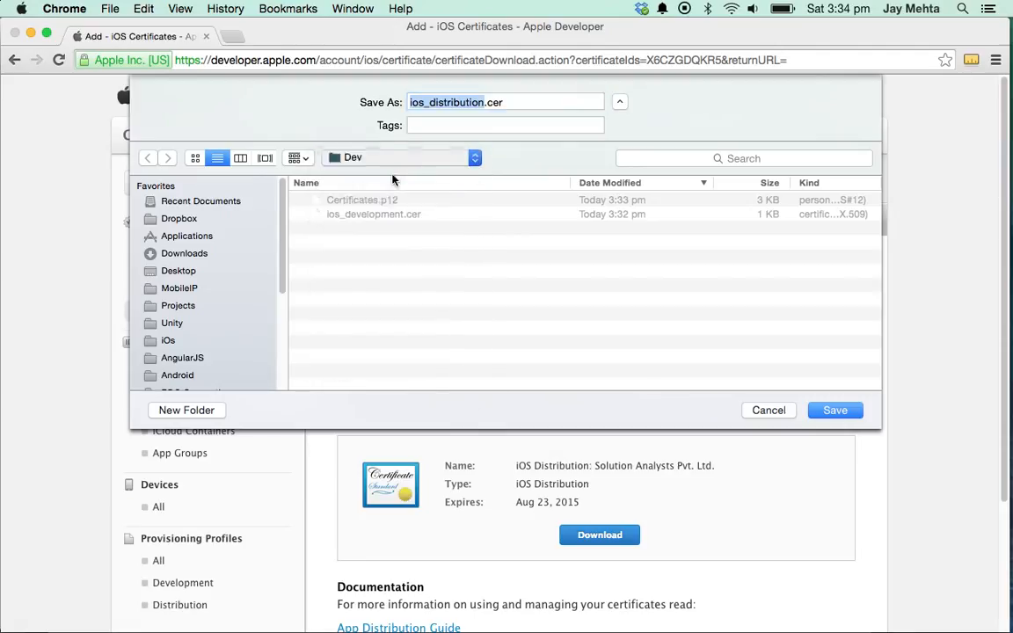
key("super+shift+n")
type("d")
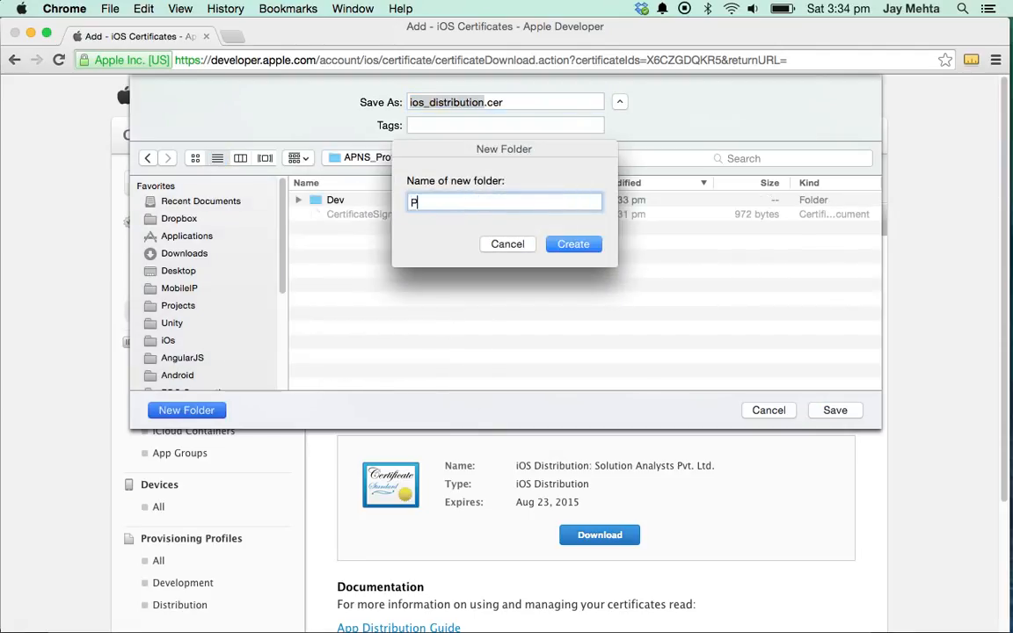
type("is")
key("Return")
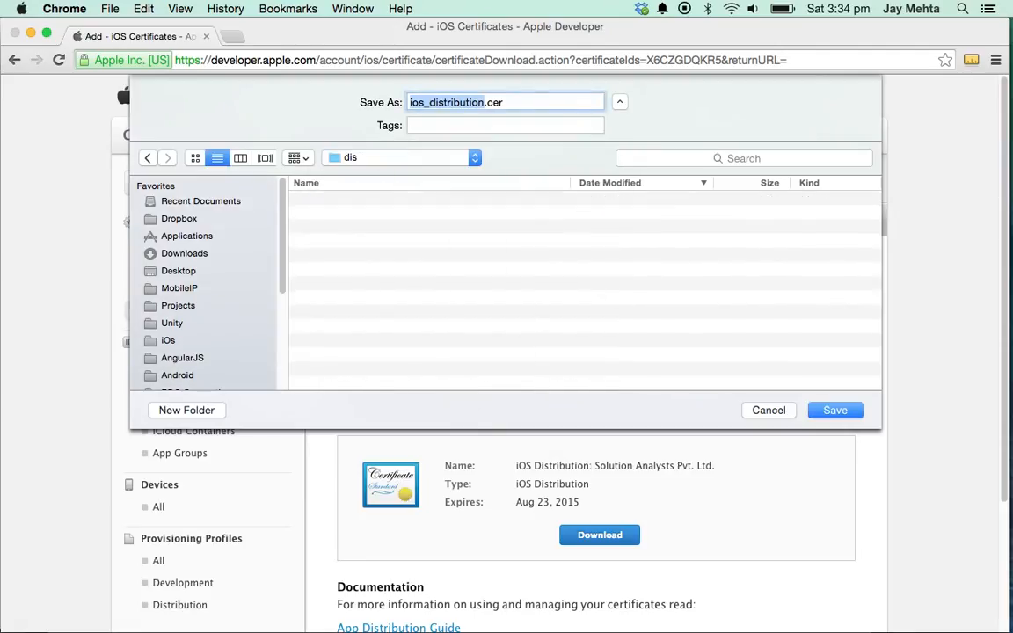
left_click(817, 416)
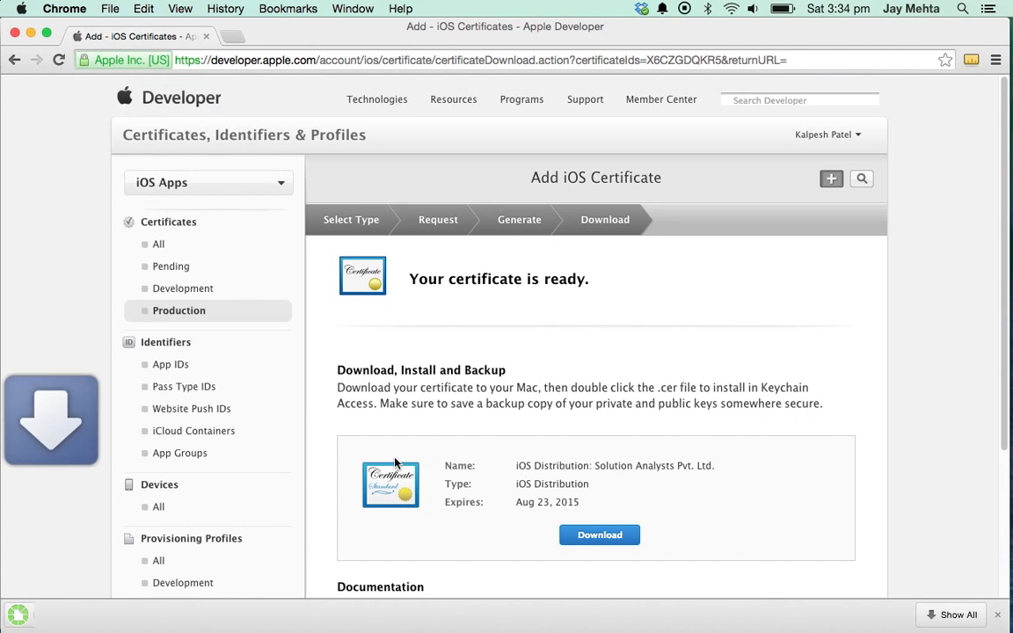
- Add ios_distribution.cer to the keychain and export the Solution Analysts distribution certificate to dis as Certificates.p12
left_click(160, 615)
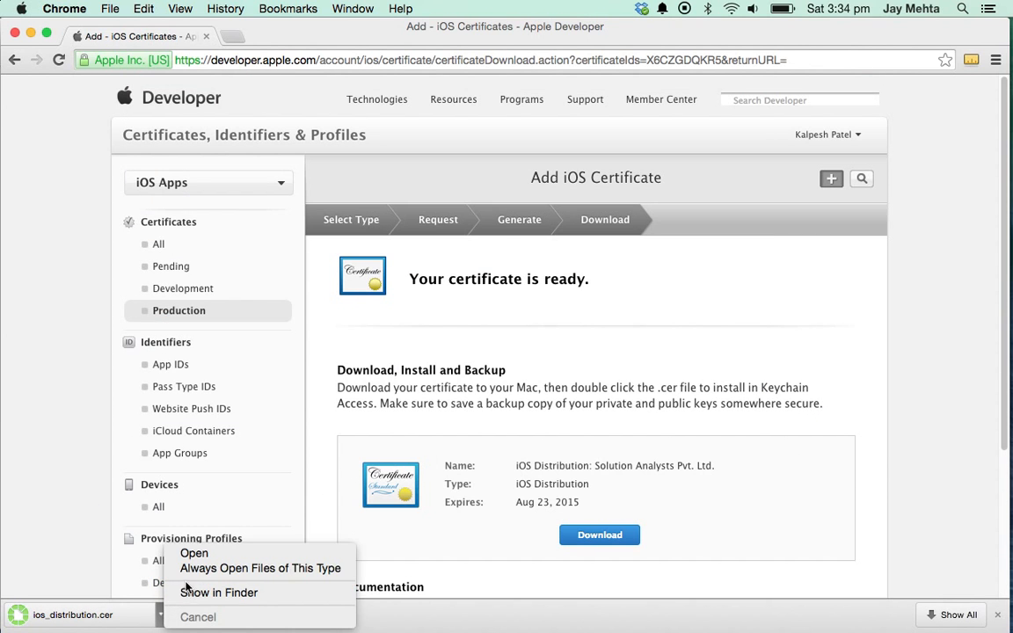
left_click(195, 549)
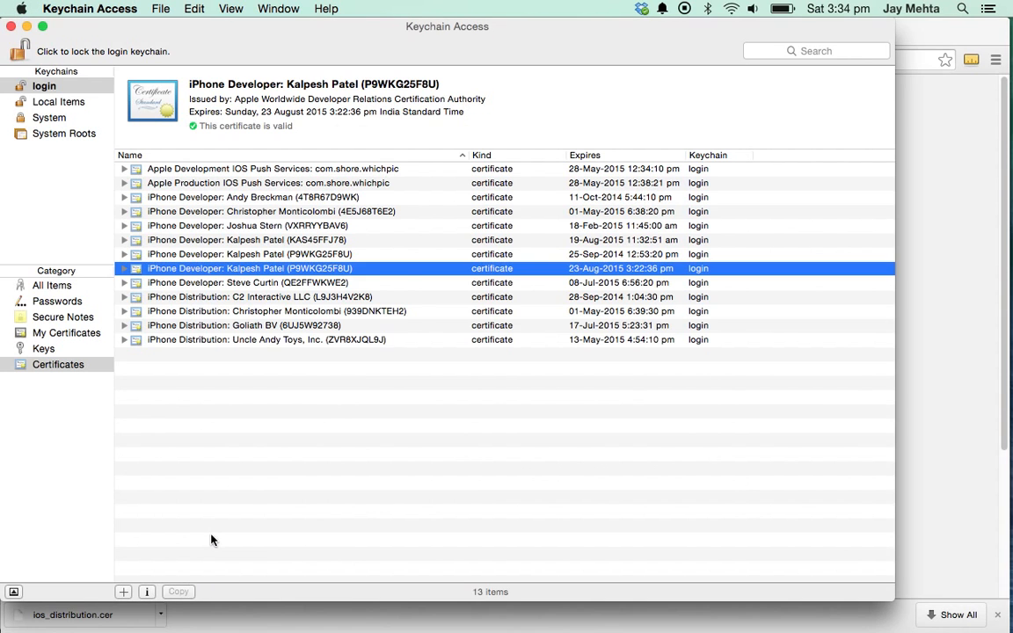
left_click(285, 340)
right_click(286, 339)
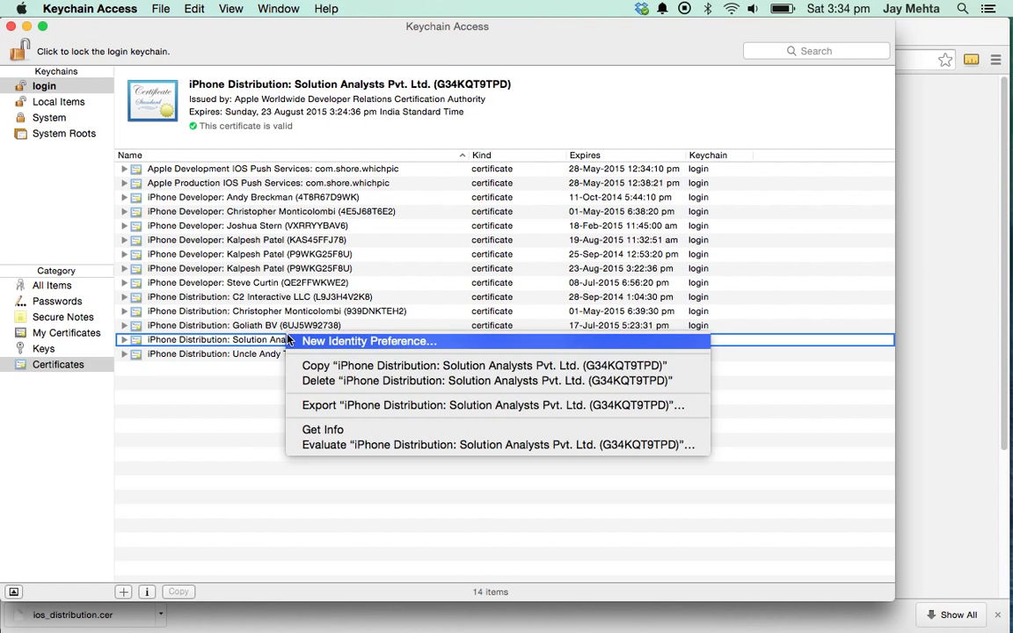
left_click(326, 407)
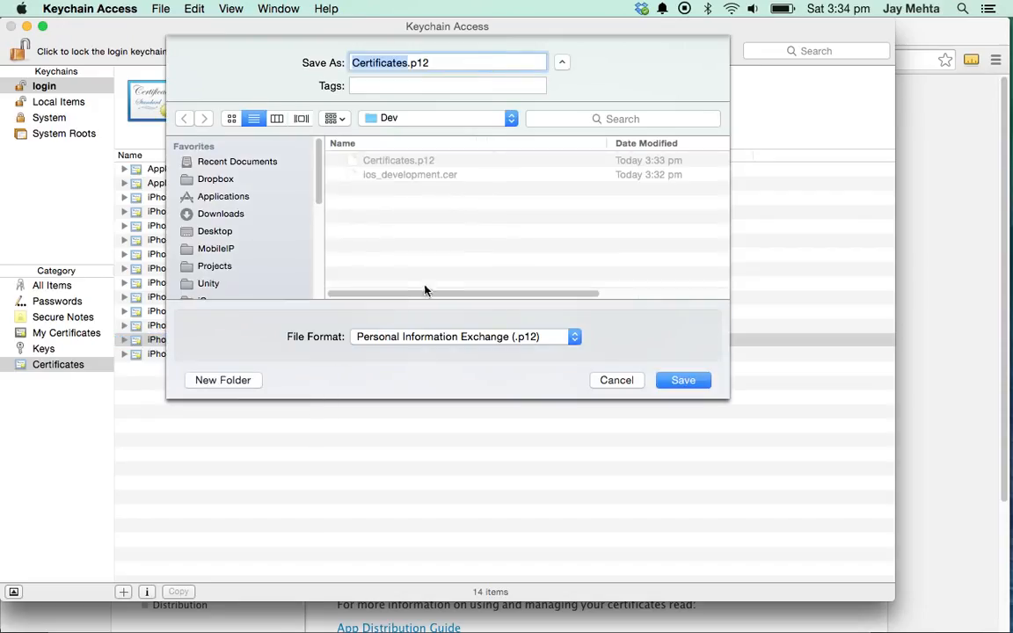
left_click(374, 119)
left_click(393, 137)
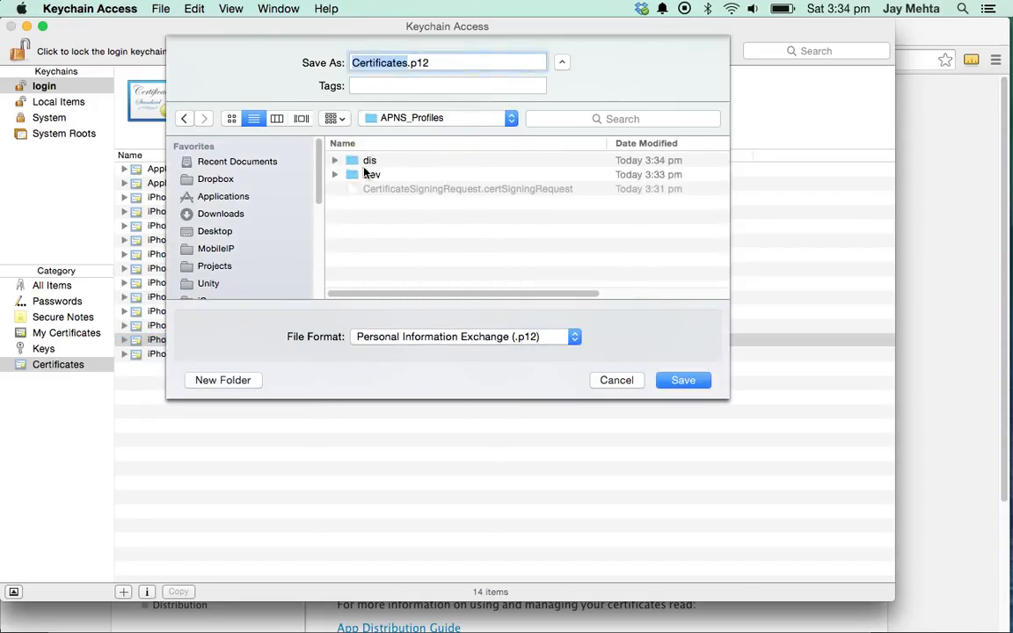
double_click(422, 161)
left_click(682, 380)
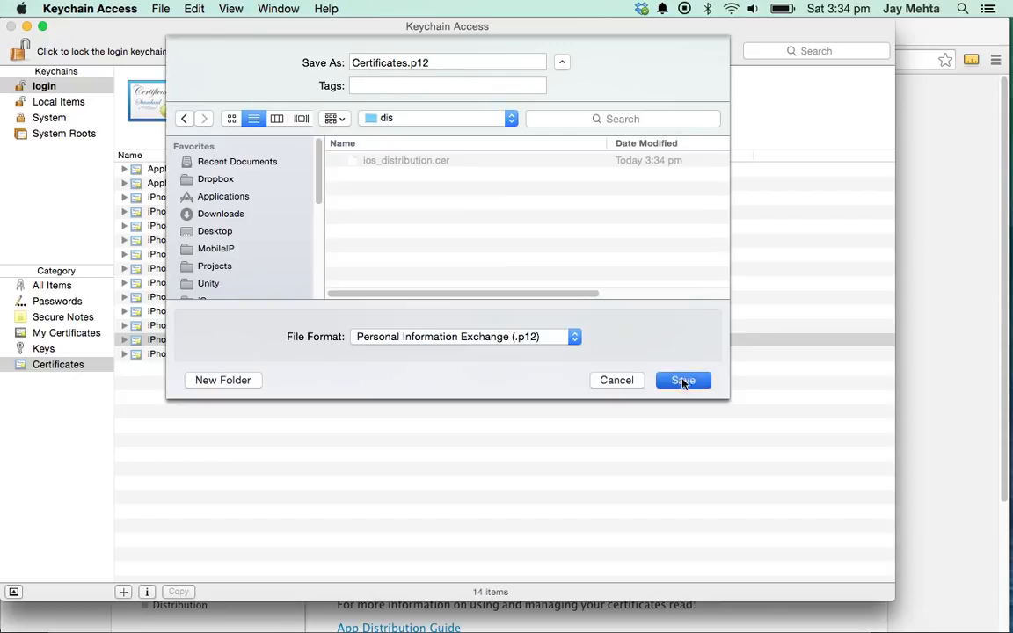
- Set and verify the export password, then allow exporting the private key
type("•••")
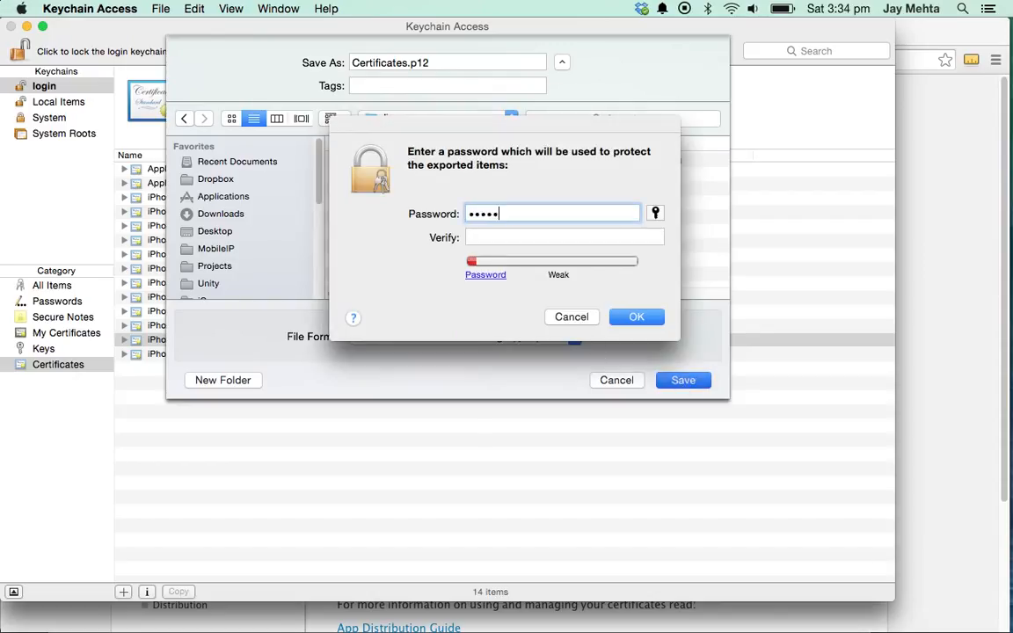
key("Tab")
type("•••••")
key("Return")
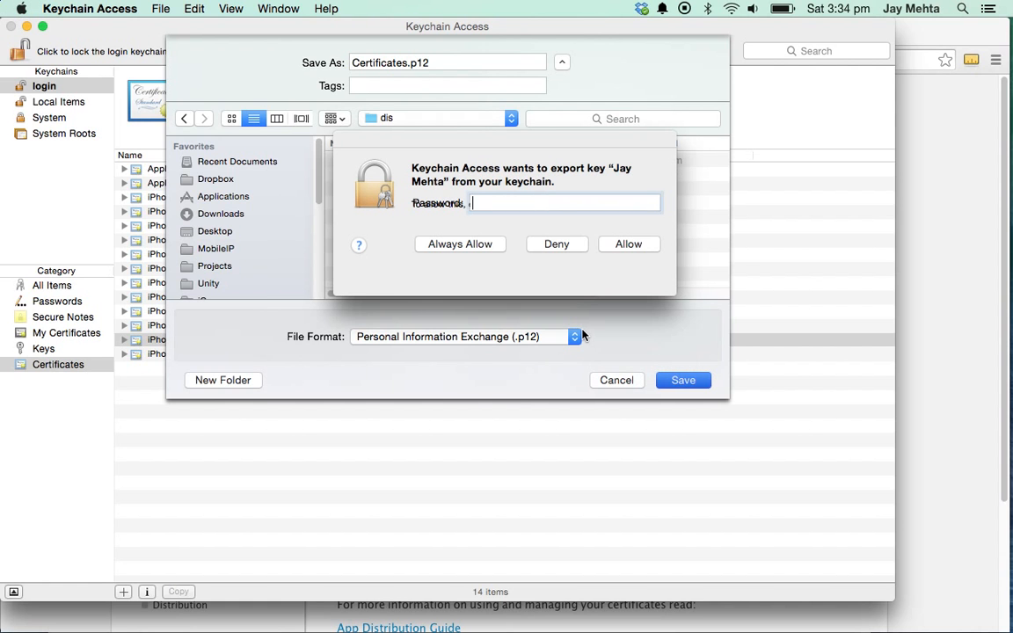
type("•••••")
key("Return")
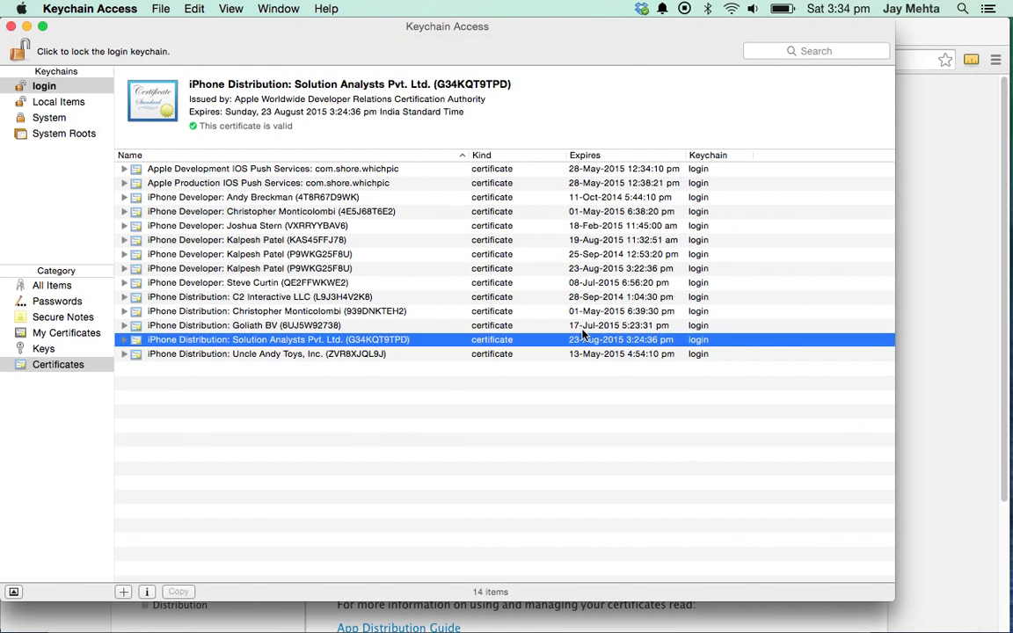
- Rename the dis folder in APNS_Profiles to Dis
key("super+Tab")
key("super+Tab")
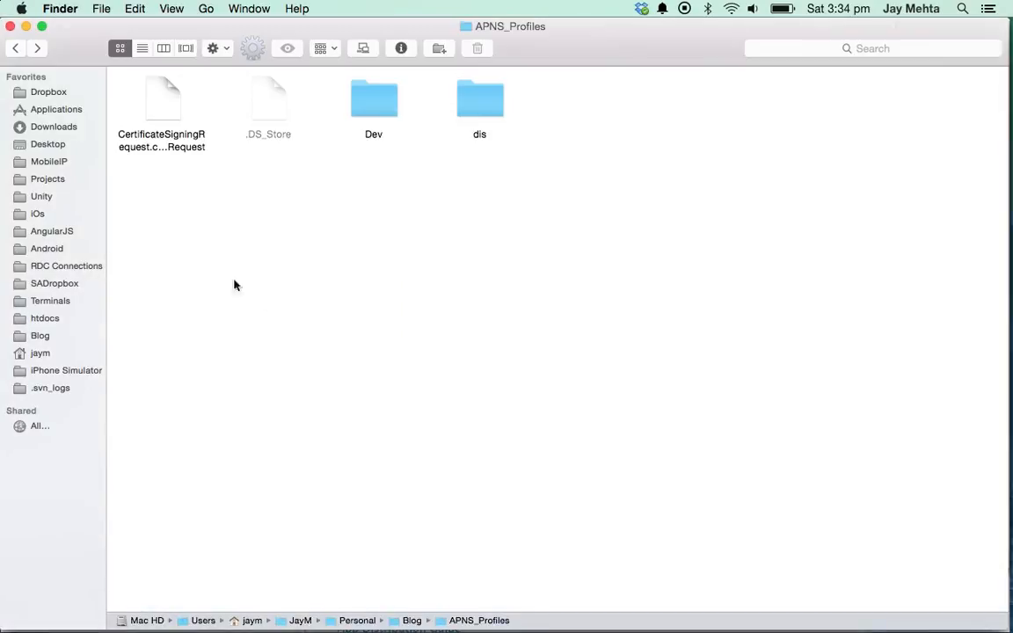
left_click(472, 105)
key("Return")
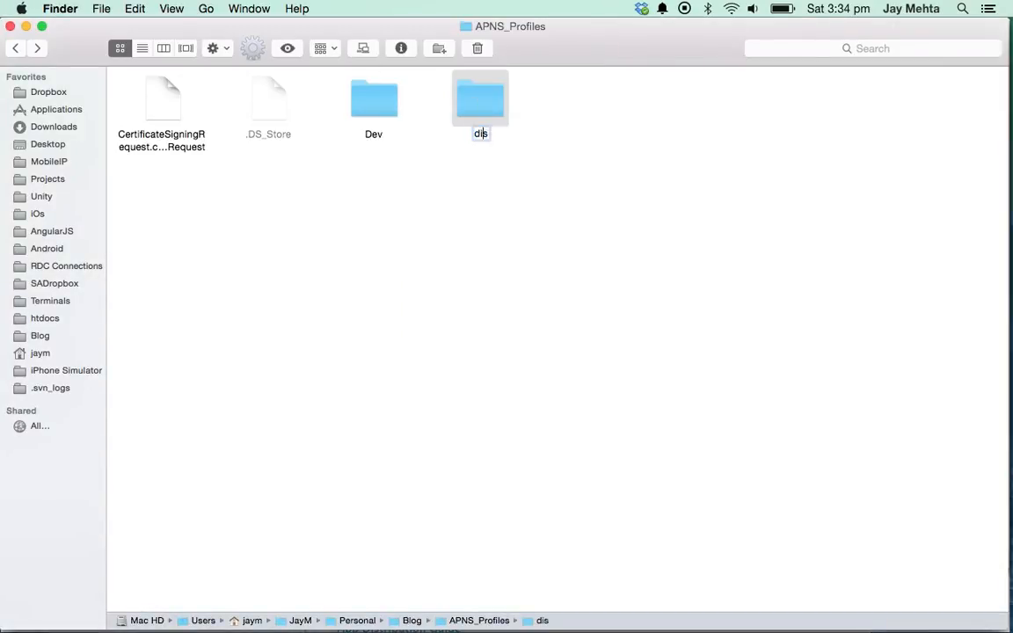
type("Dis")
key("Return")
key("Left")
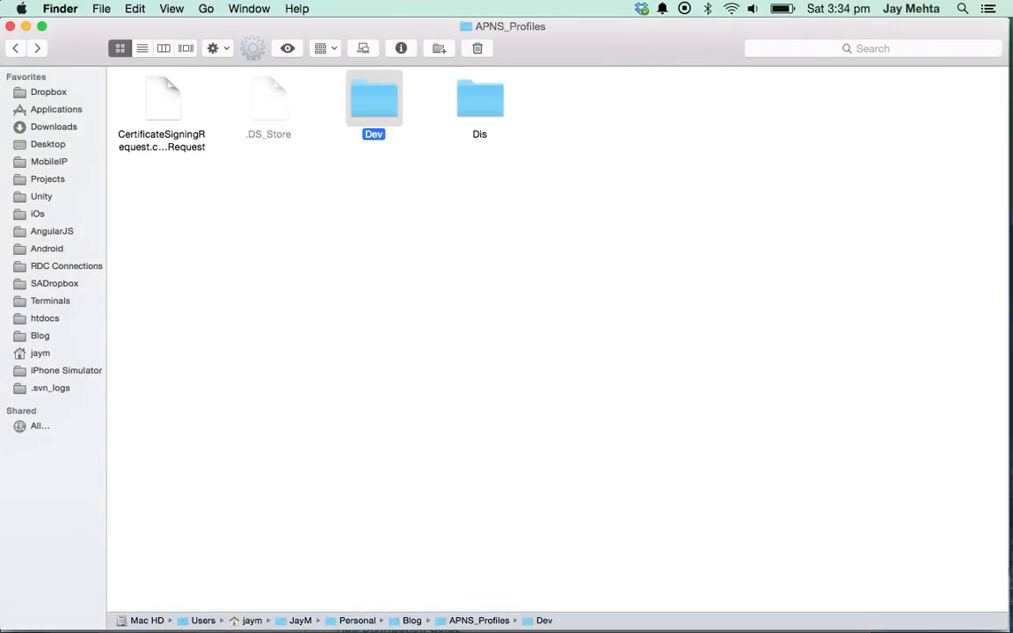
- Check the contents of the Dev and Dis folders, then switch back to TextWrangler
key("super+Down")
key("super+Up")
key("Right")
key("super+Down")
key("super+Up")
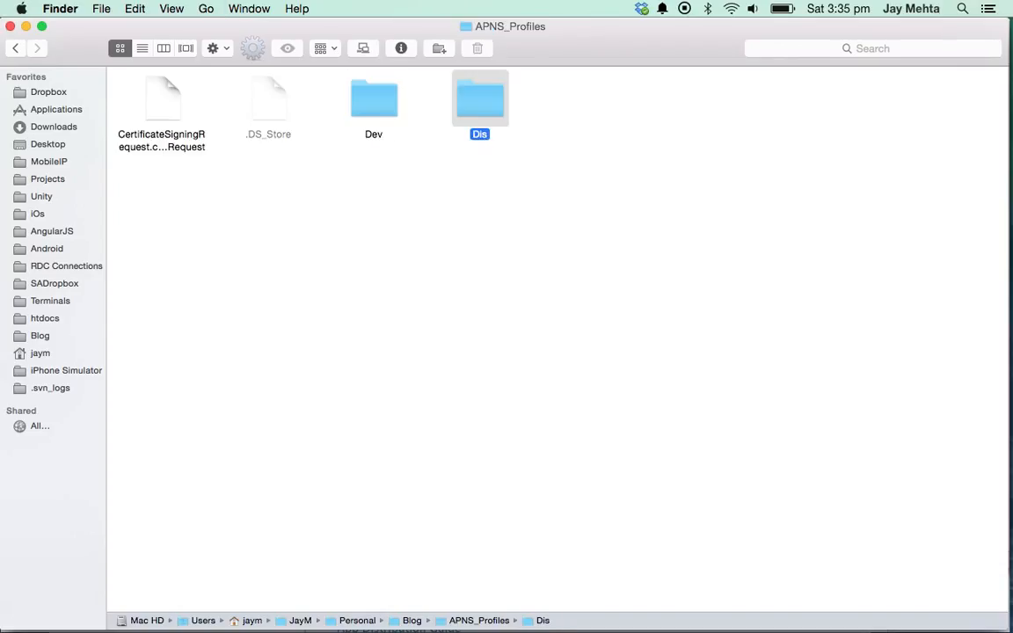
key("super+Tab")
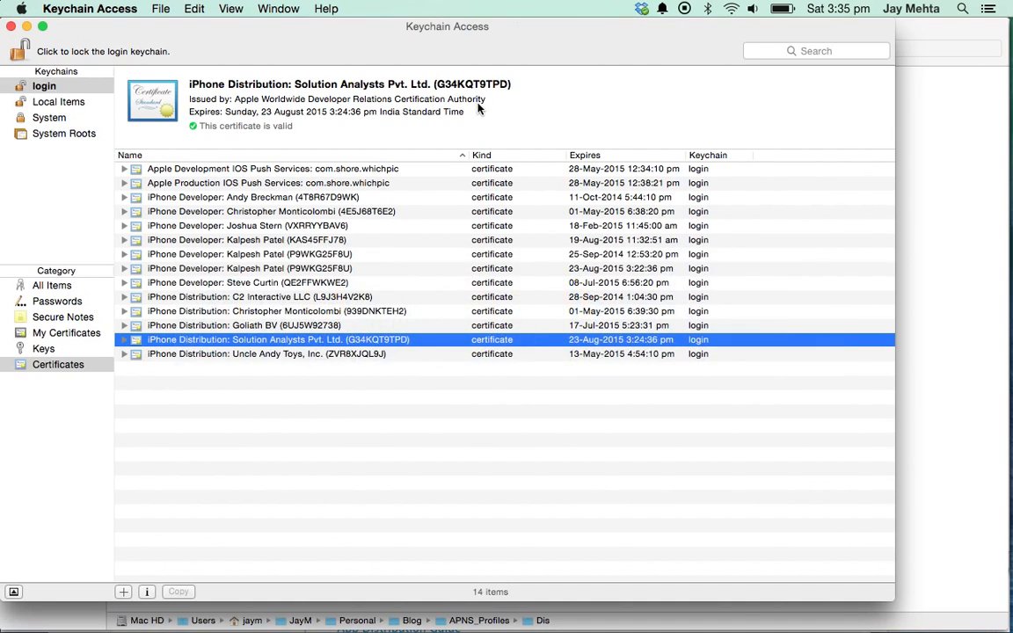
key("super+shift+Tab")
key("super+shift+Tab")
key("super+shift+Tab")
key("super+shift+Tab")
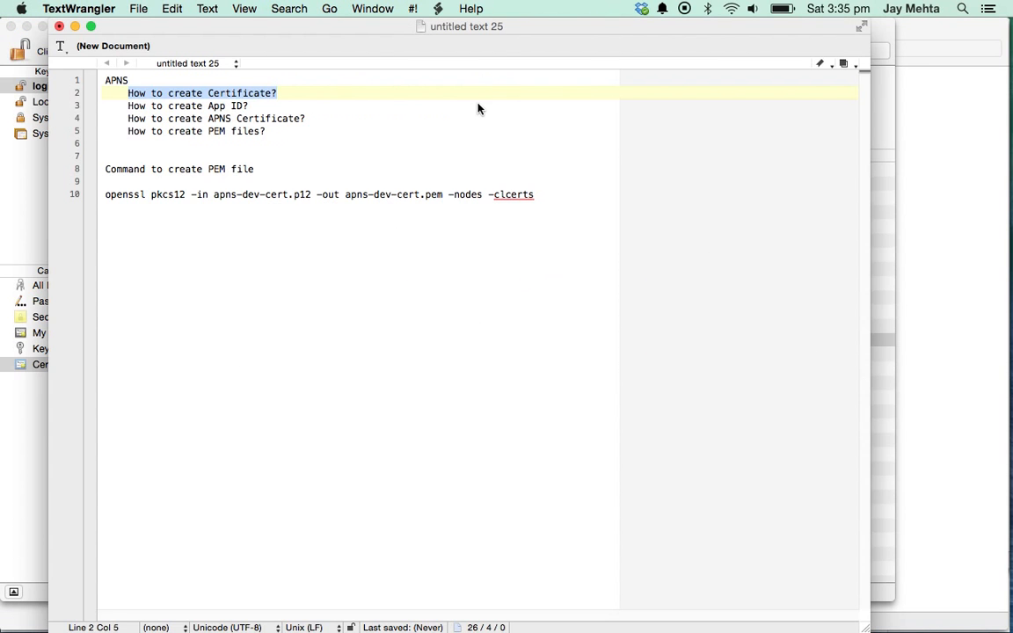
- Append '- Done' to the 'How to create Certificate?' line and select the App ID line
key("Right")
type("- ")
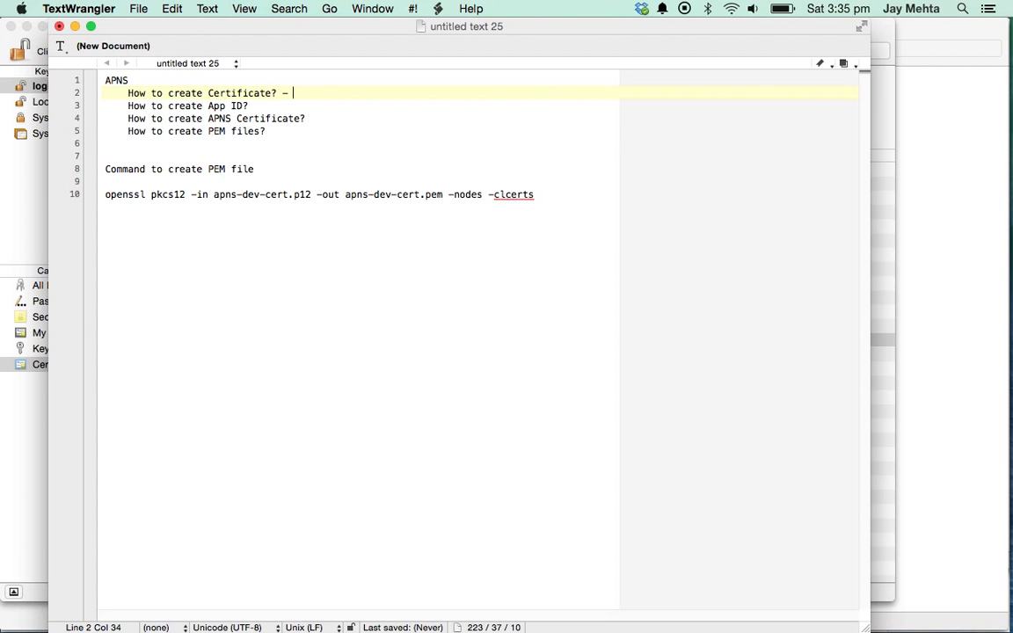
type("Done")
key("super+shift+Left")
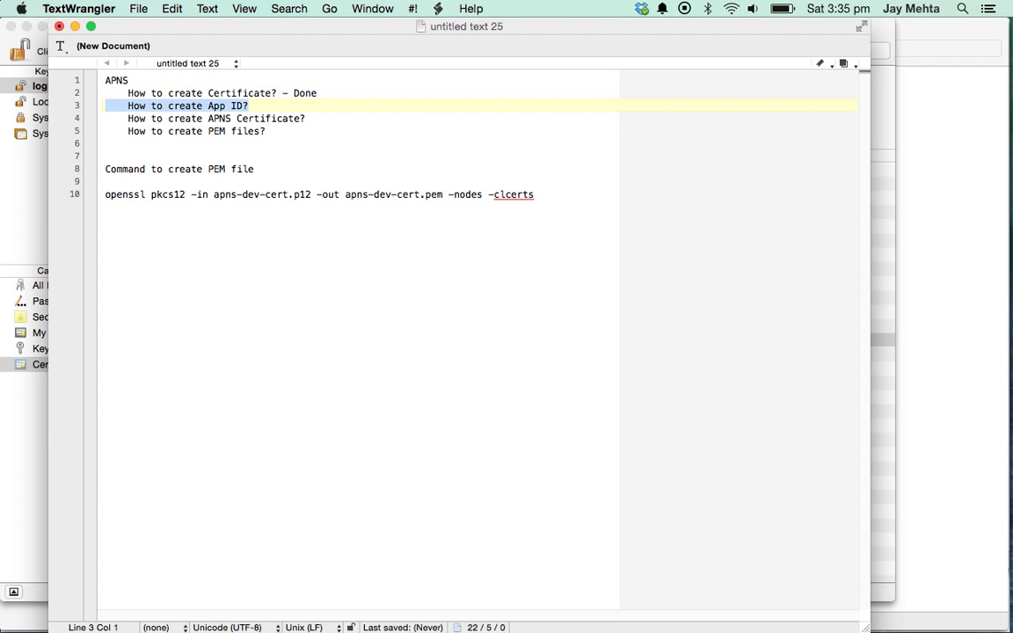
key("super+Tab")
key("super+Tab")
key("super+Tab")
key("super+Tab")
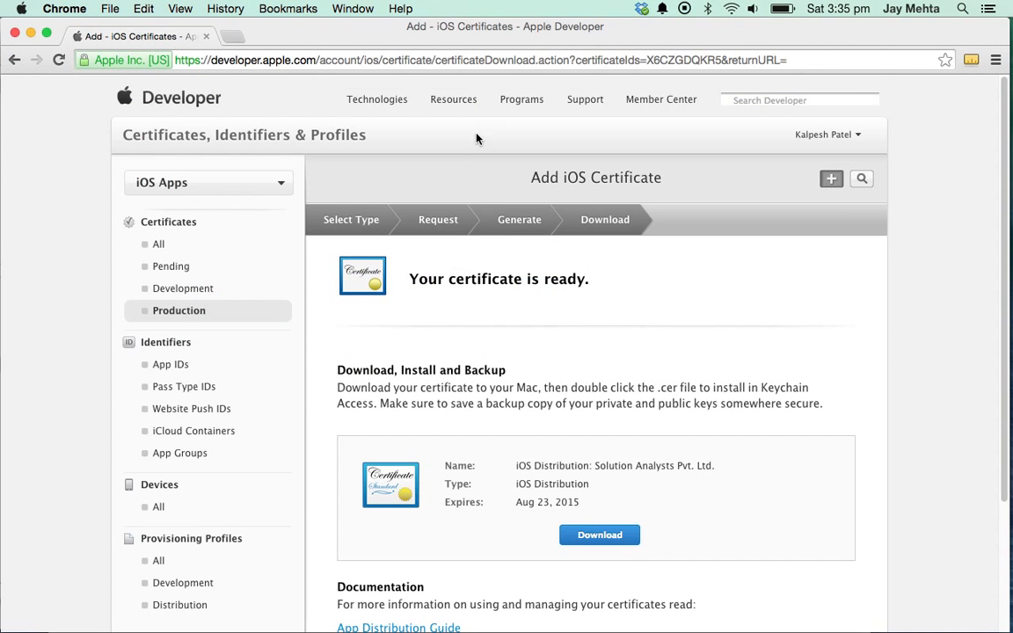
- Start registering a new App ID and name it Hello APNS
left_click(190, 363)
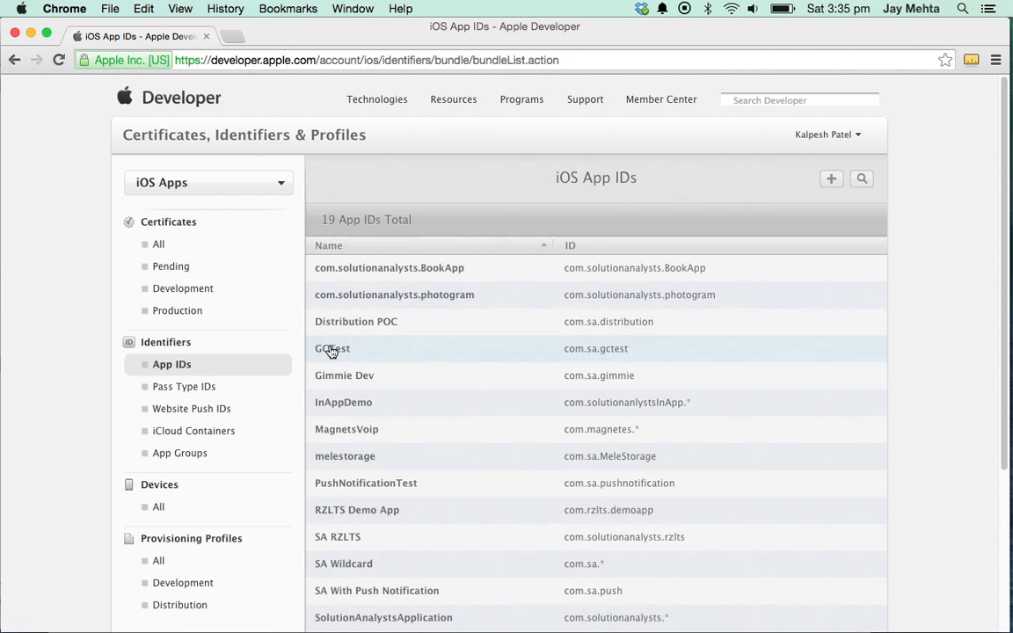
left_click(831, 179)
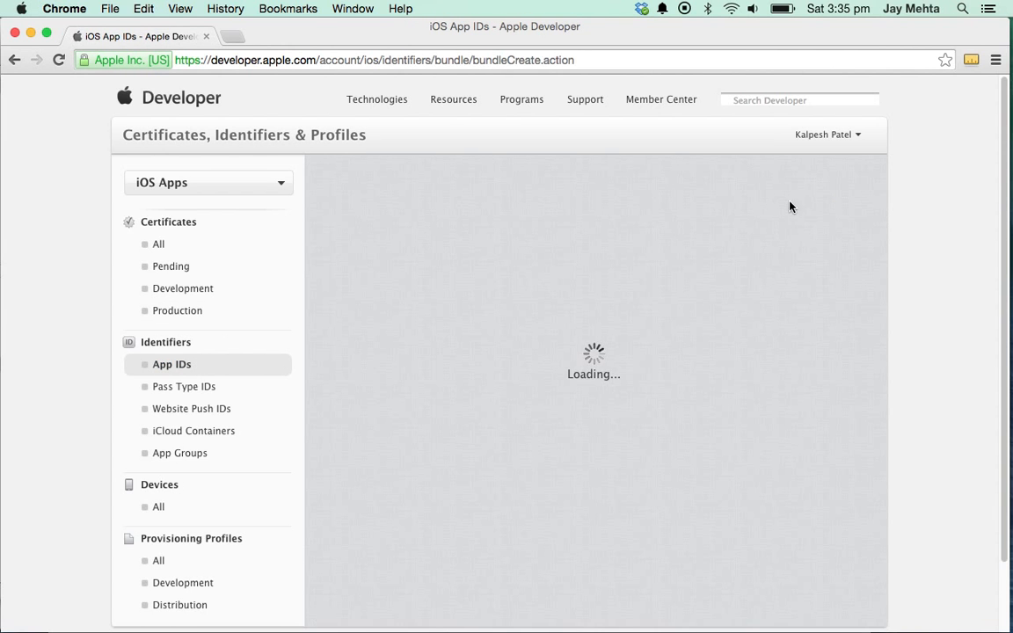
scroll(522, 405, "down", 5)
scroll(499, 353, "up", 3)
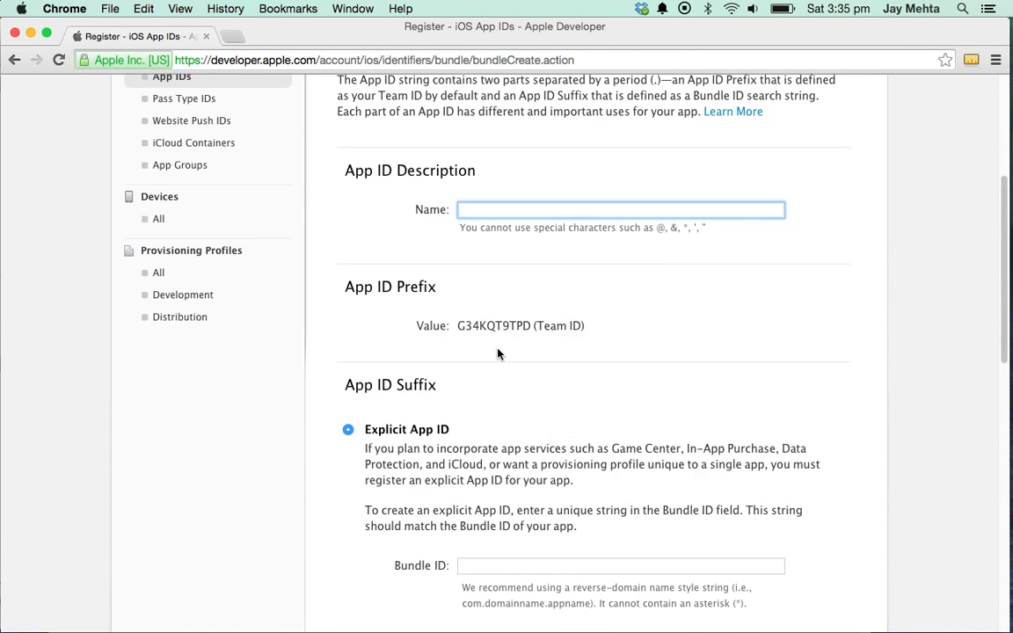
type("Hello APNS")
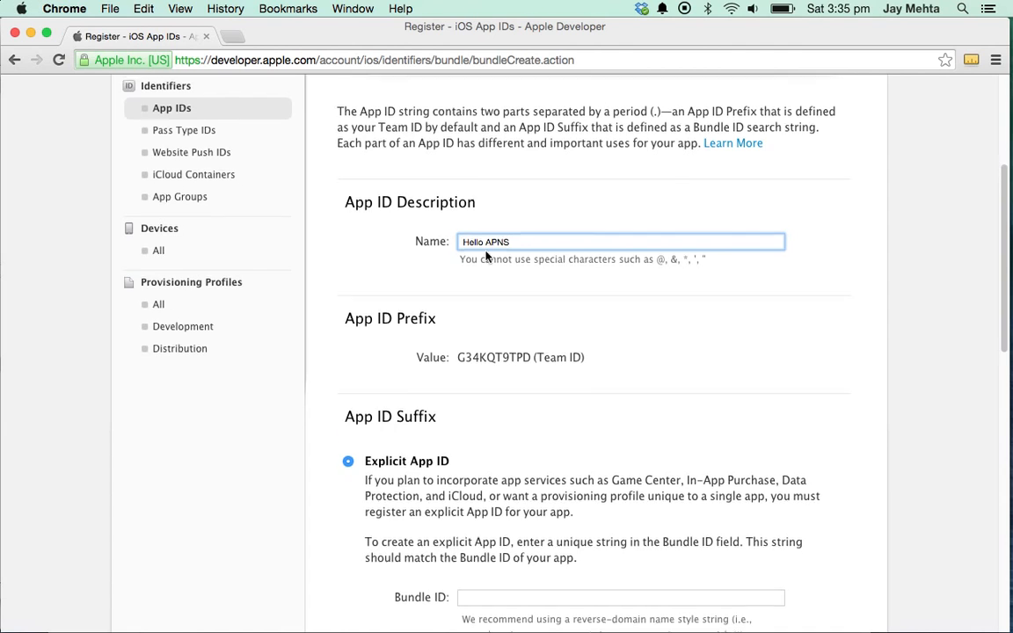
scroll(567, 367, "down", 5)
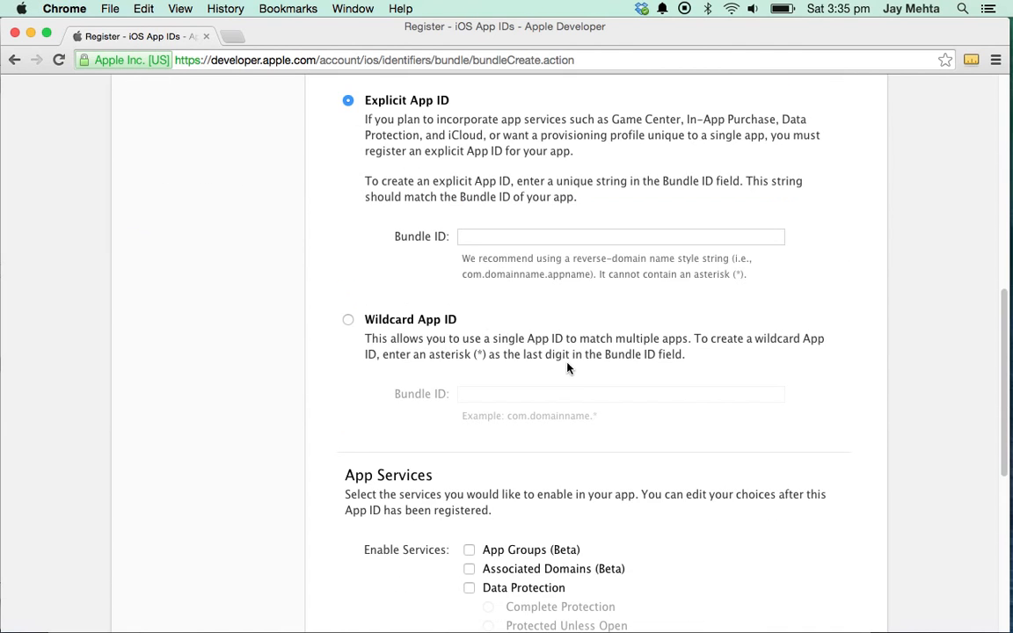
- Enter the explicit Bundle ID com.example.apns and continue to the confirmation page
left_click(507, 235)
type("com.example.apns")
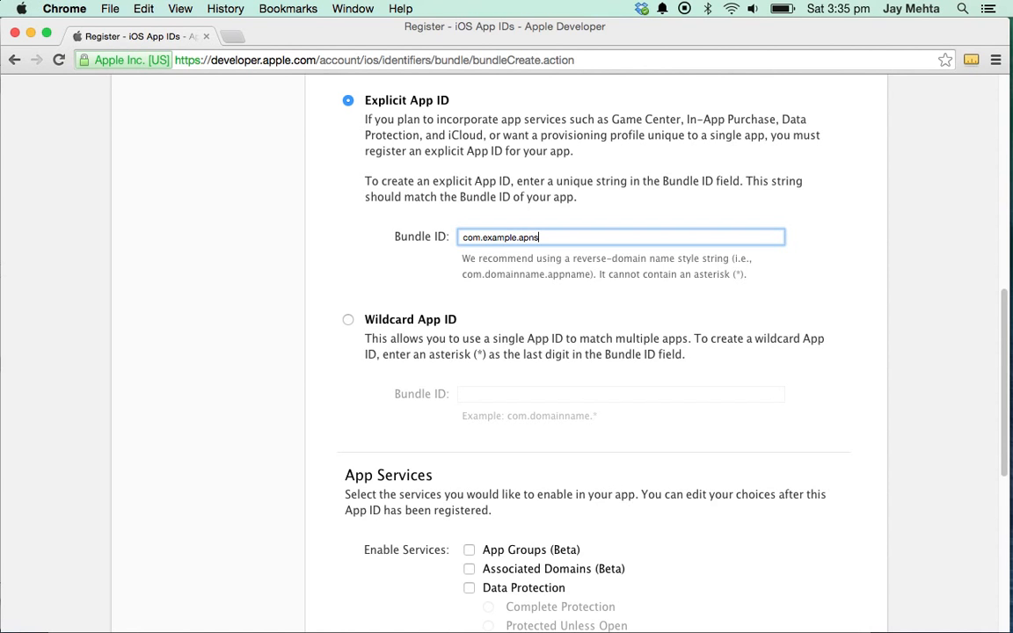
scroll(550, 345, "down", 6)
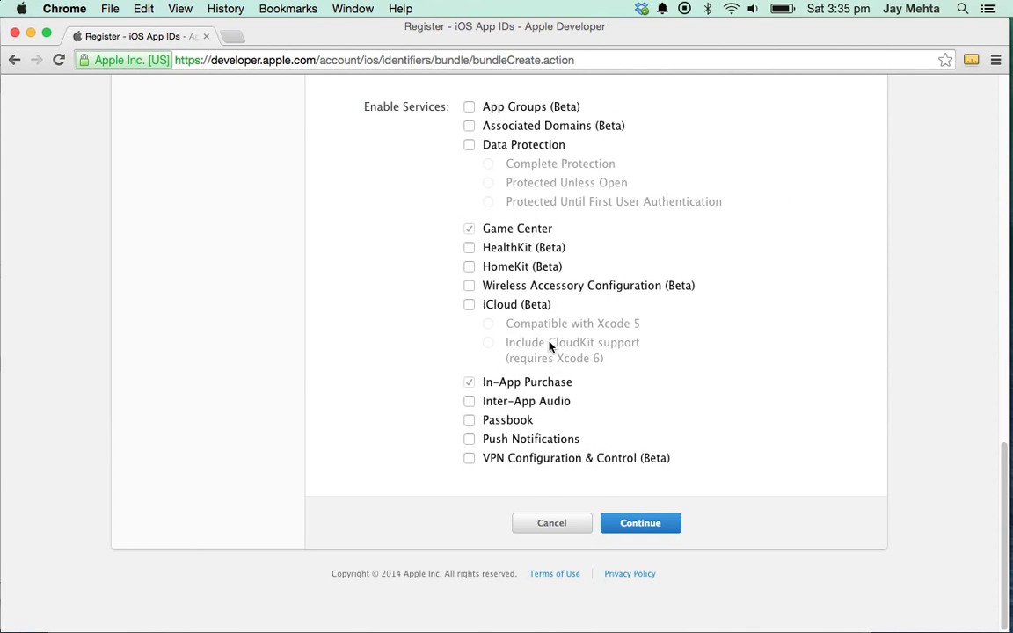
scroll(572, 454, "up", 8)
scroll(607, 493, "down", 8)
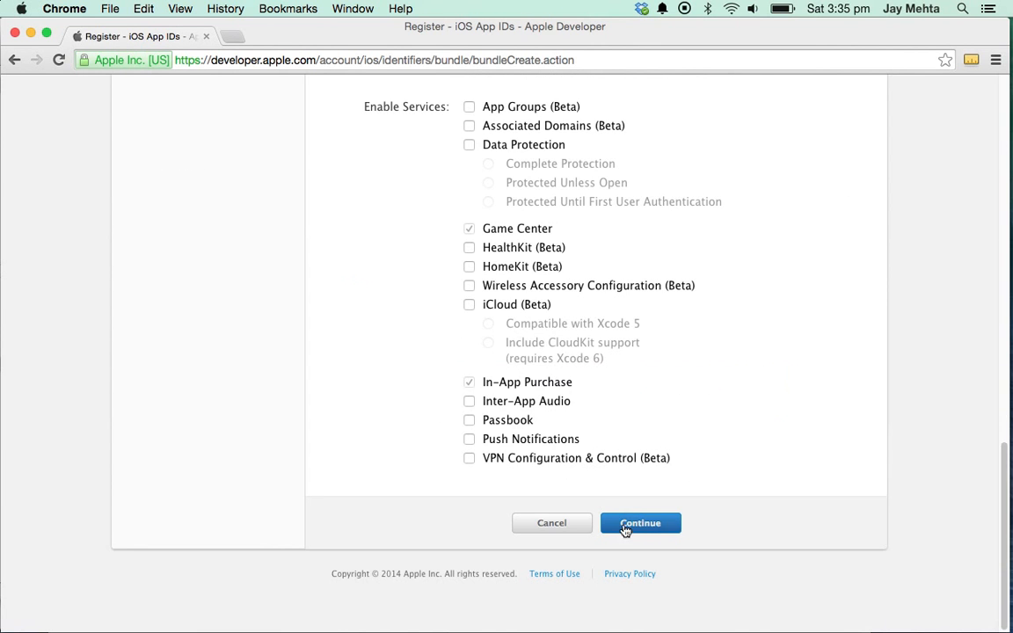
left_click(631, 531)
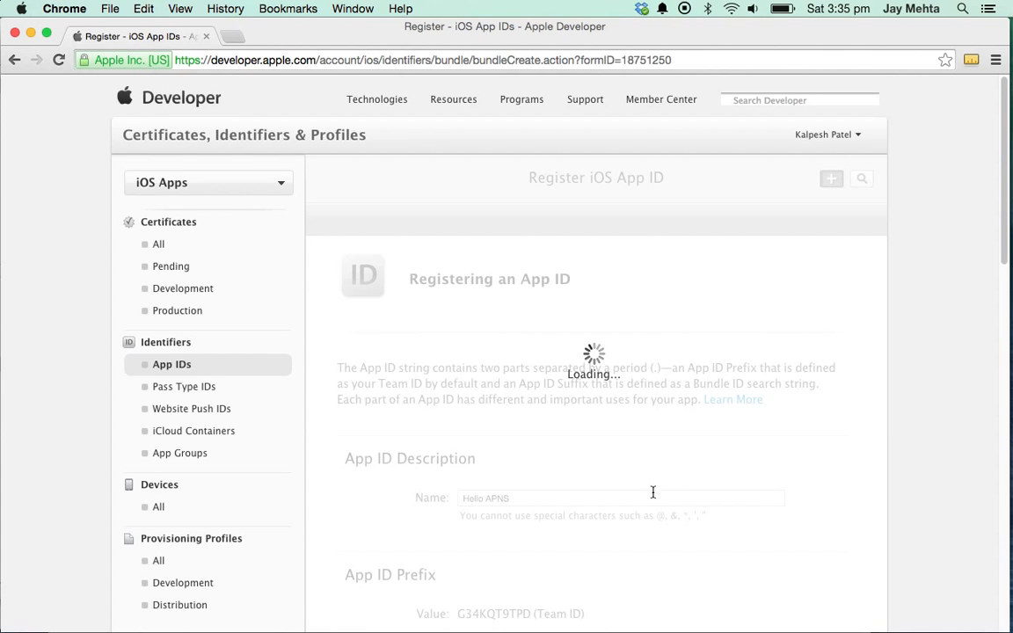
- Submit the Hello APNS App ID and review its full com.example.apns identifier
scroll(649, 475, "down", 5)
scroll(651, 470, "up", 5)
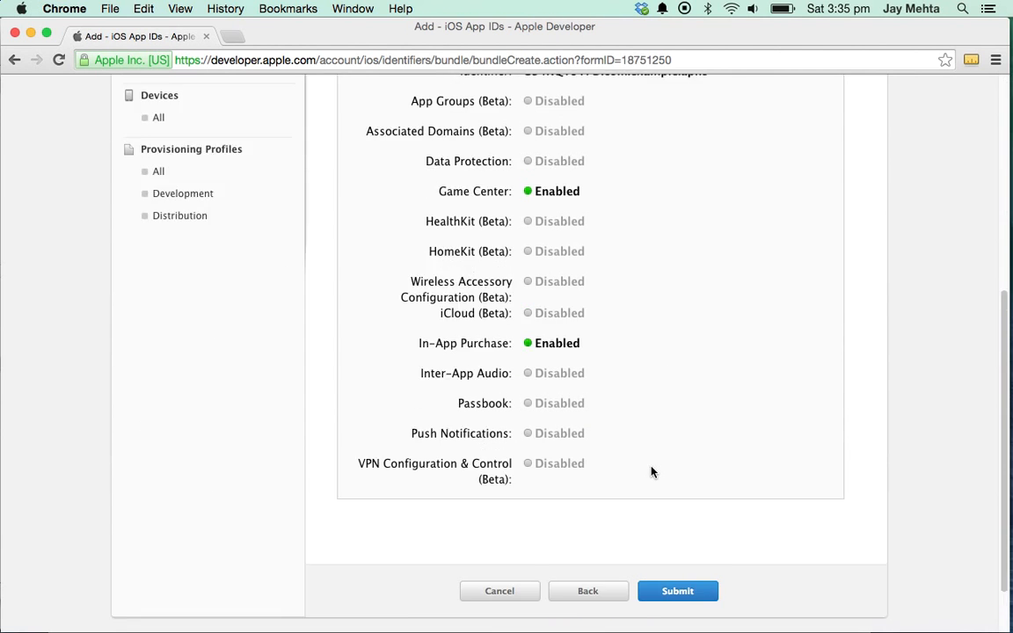
left_click_drag(605, 460, 739, 460)
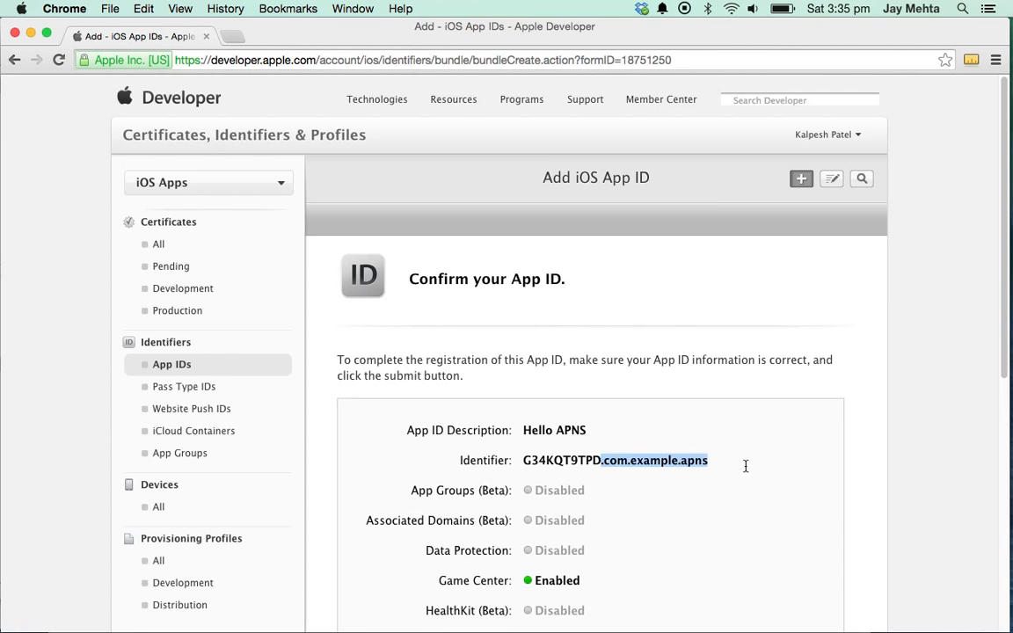
scroll(714, 510, "down", 5)
left_click(705, 531)
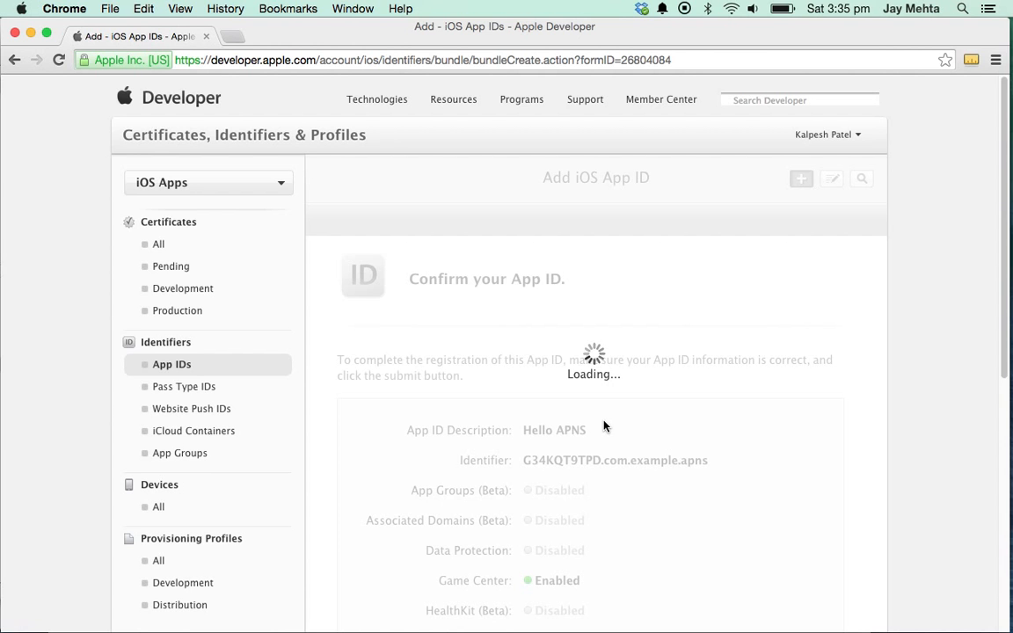
scroll(599, 427, "down", 1)
scroll(599, 428, "down", 3)
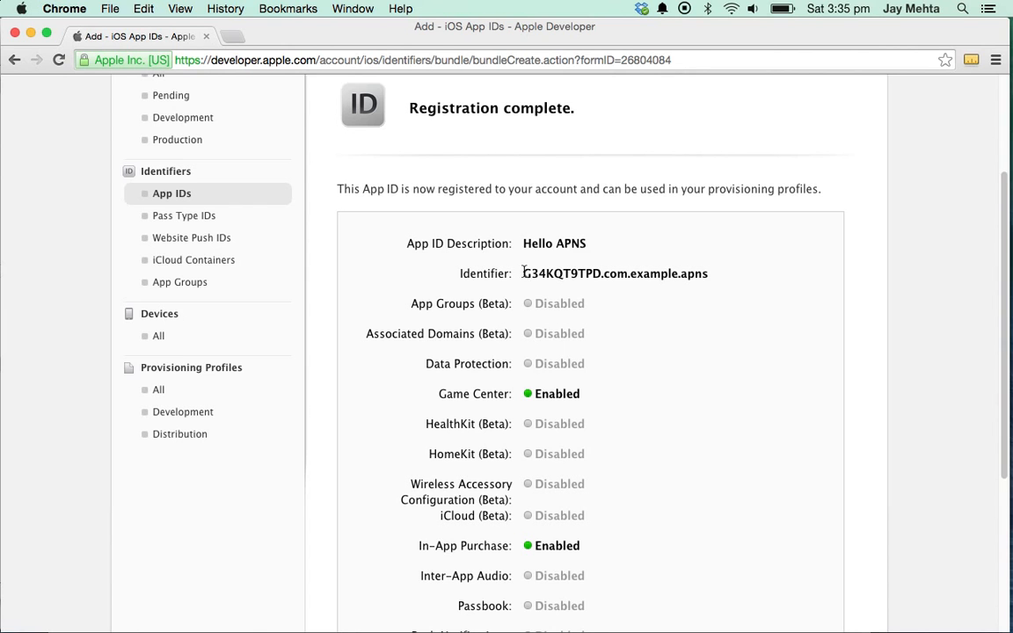
left_click_drag(522, 275, 755, 267)
scroll(719, 316, "down", 6)
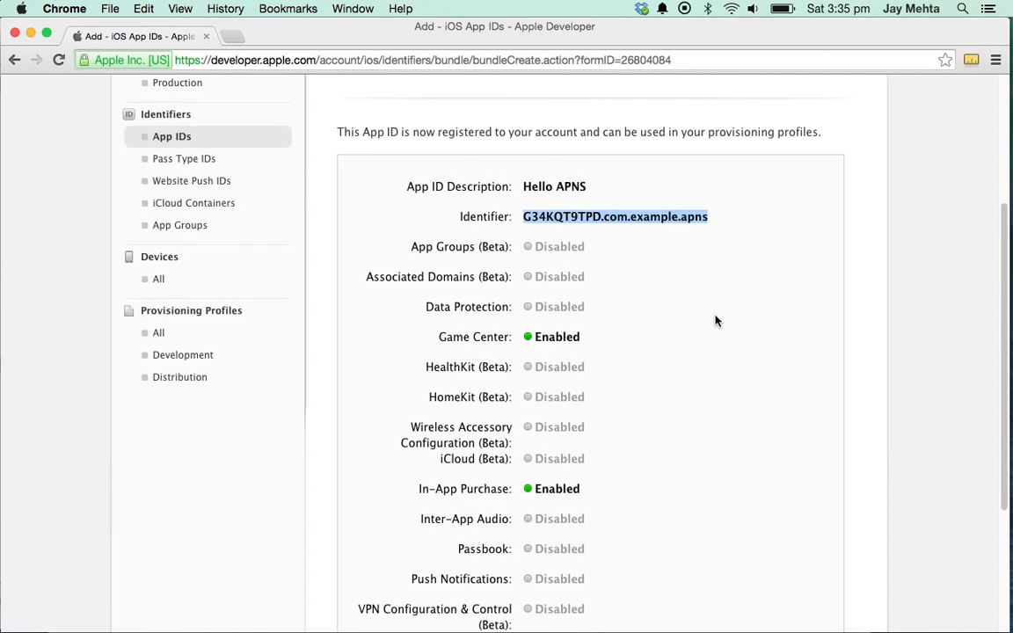
scroll(708, 344, "up", 10)
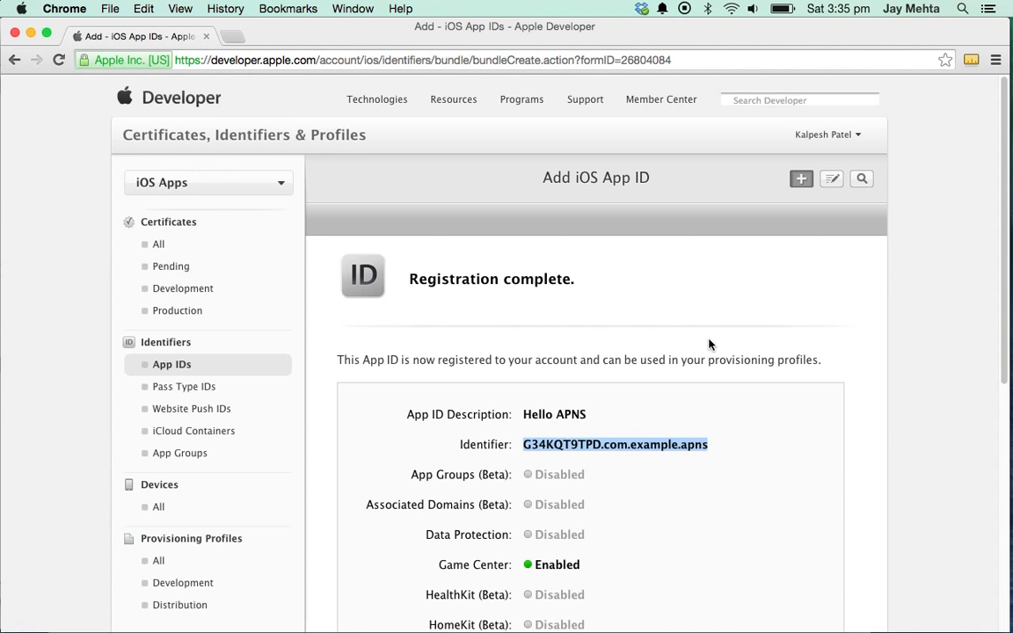
- Append '- Done' to the 'How to create App ID?' line and select the APNS Certificate line
key("super+Tab")
key("Right")
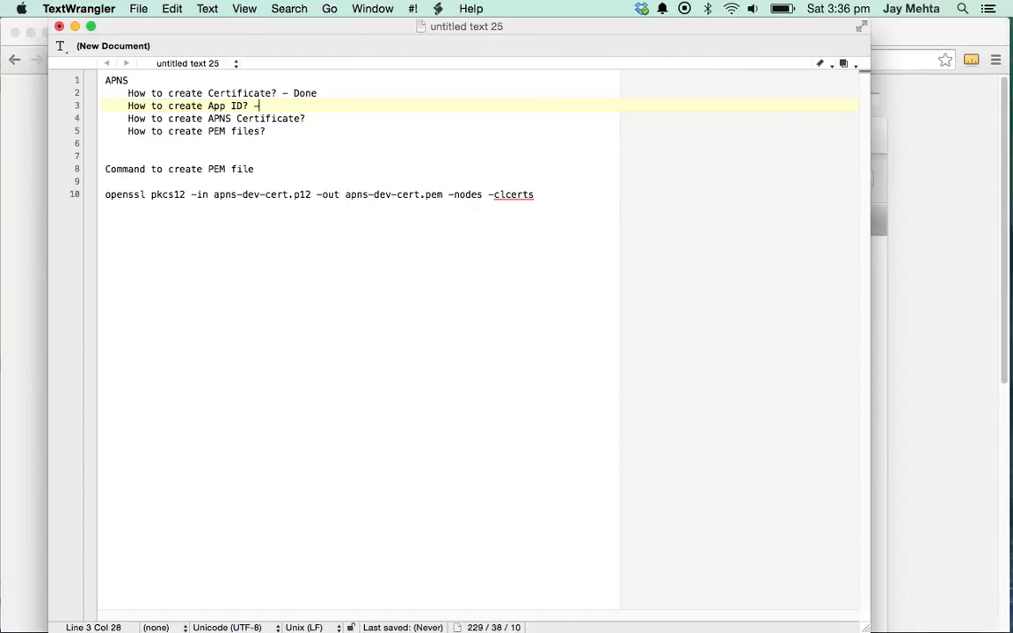
type("- Done")
key("shift+super+Left")
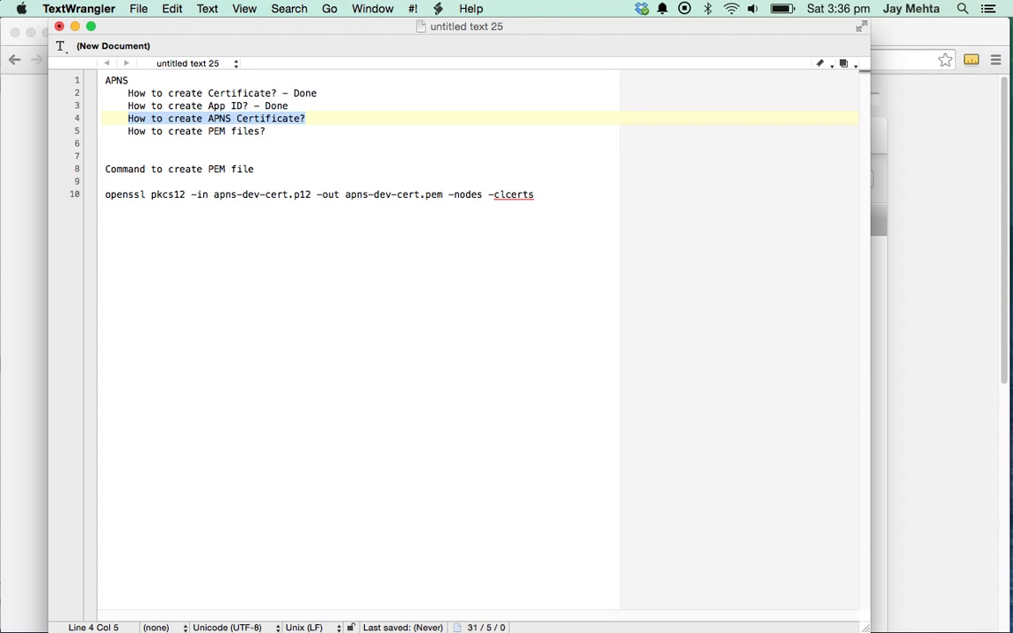
key("super+Tab")
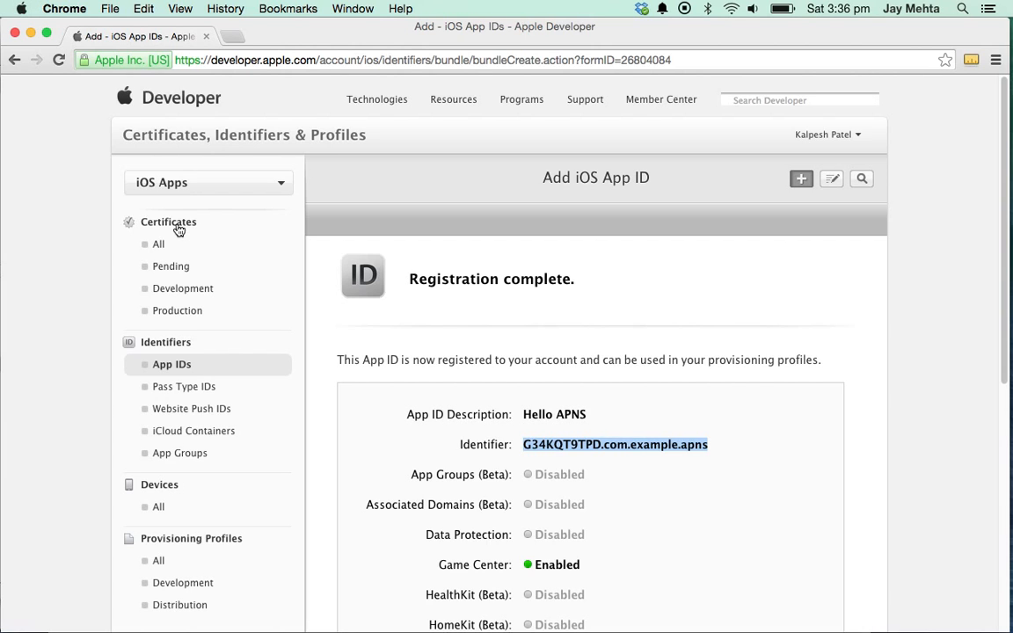
- Start a new Apple Push Notification service SSL (Sandbox) certificate from the development certificates list
left_click(185, 365)
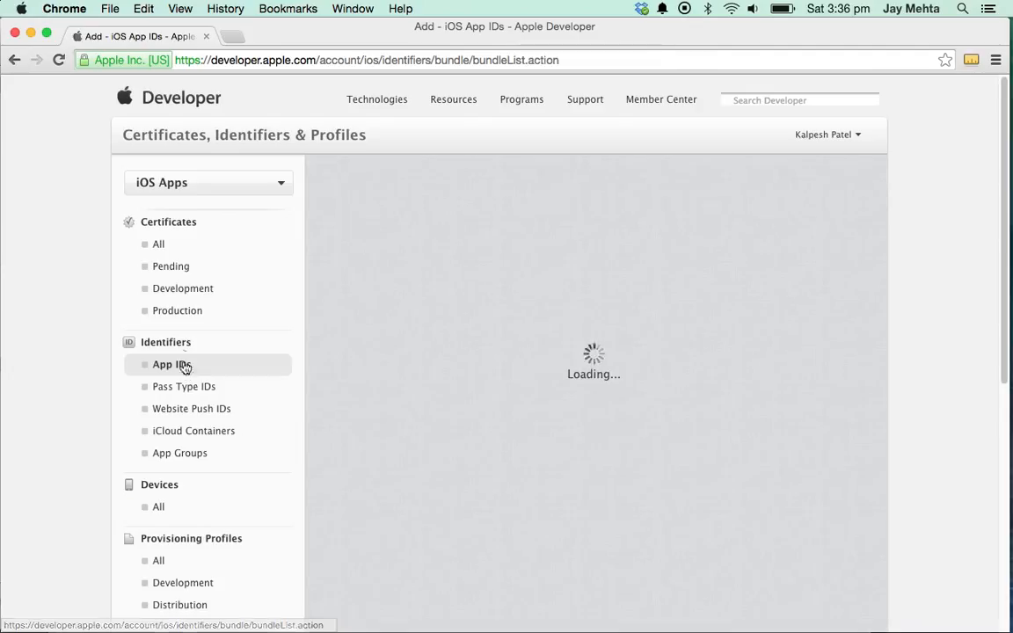
left_click(159, 245)
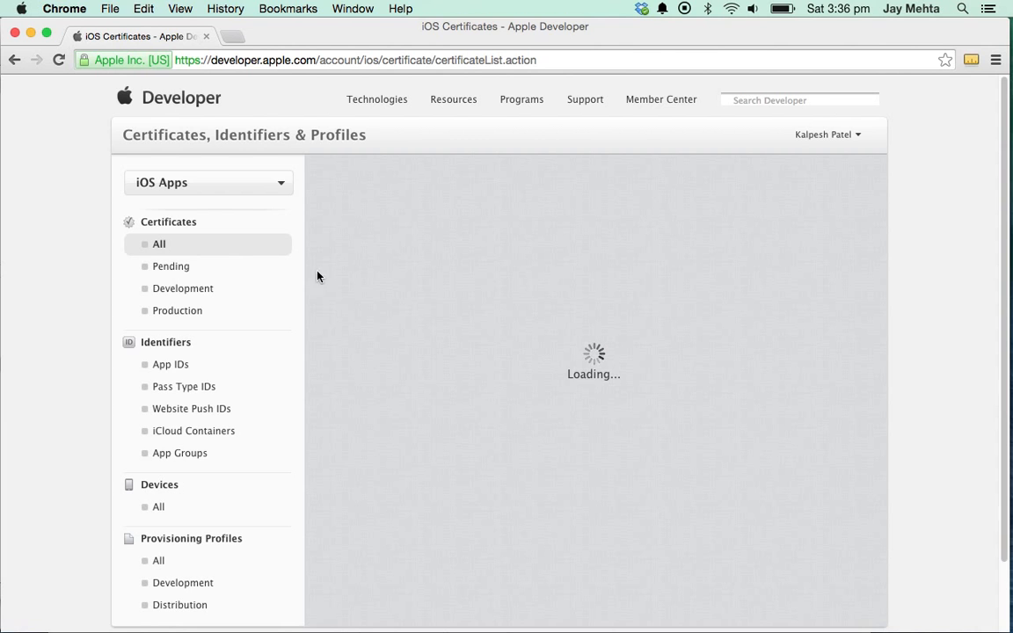
left_click(214, 292)
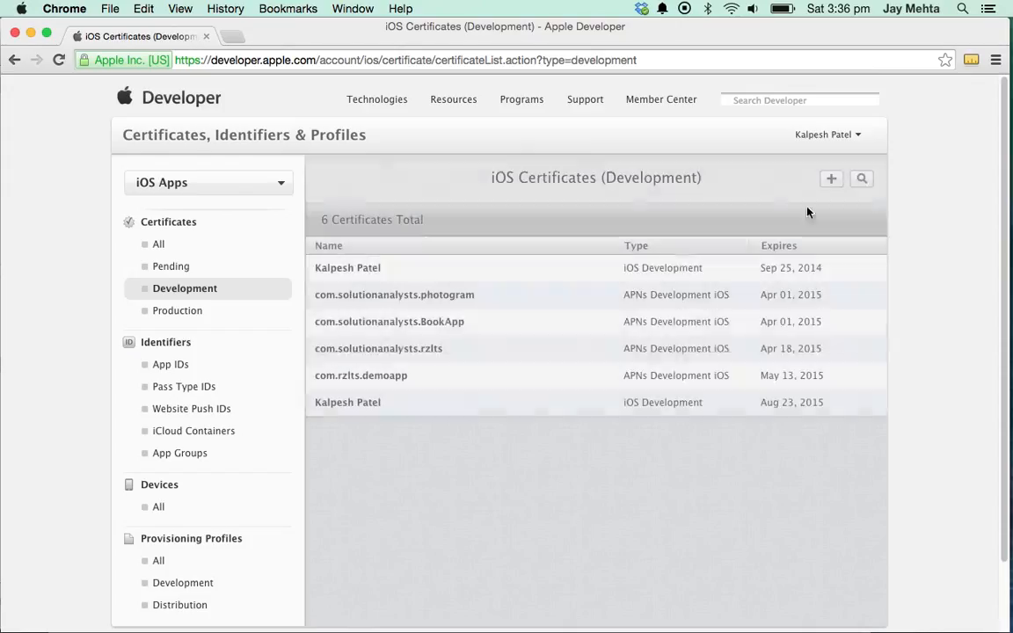
left_click(829, 178)
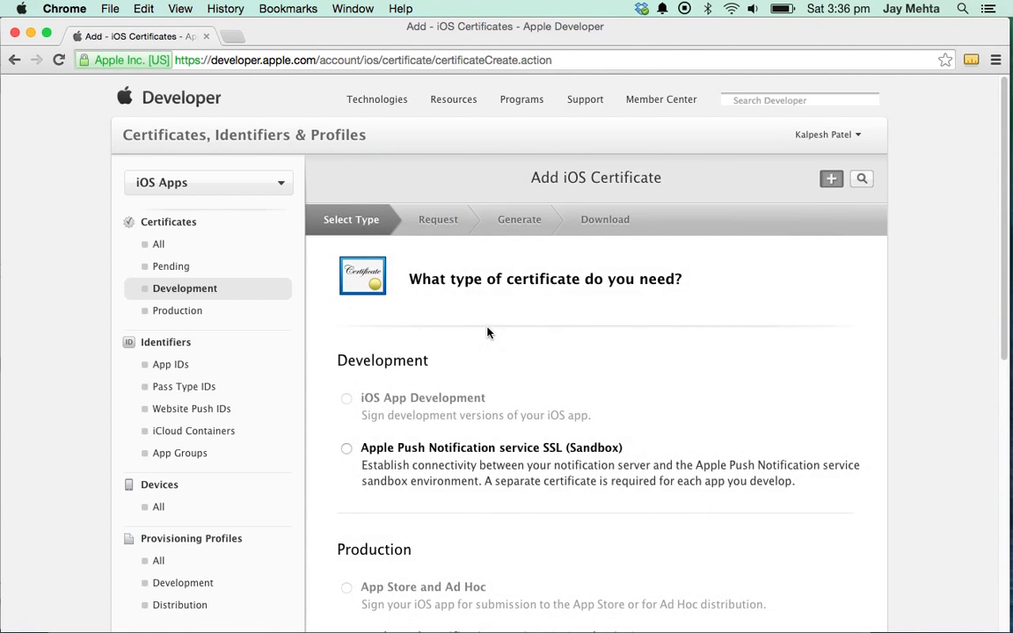
scroll(389, 428, "down", 2)
left_click(347, 358)
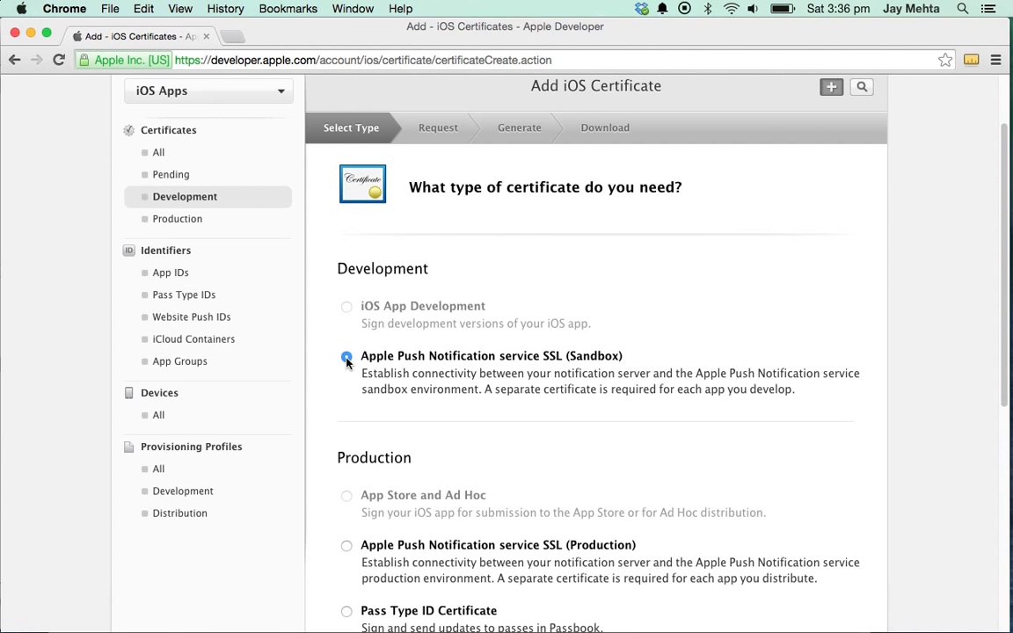
scroll(689, 352, "down", 8)
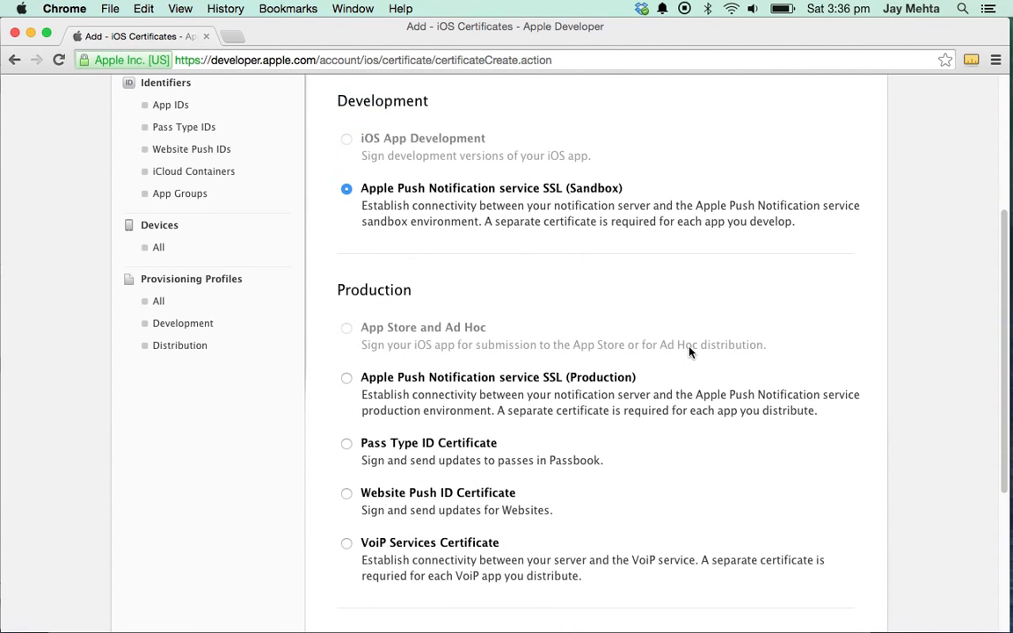
left_click(679, 529)
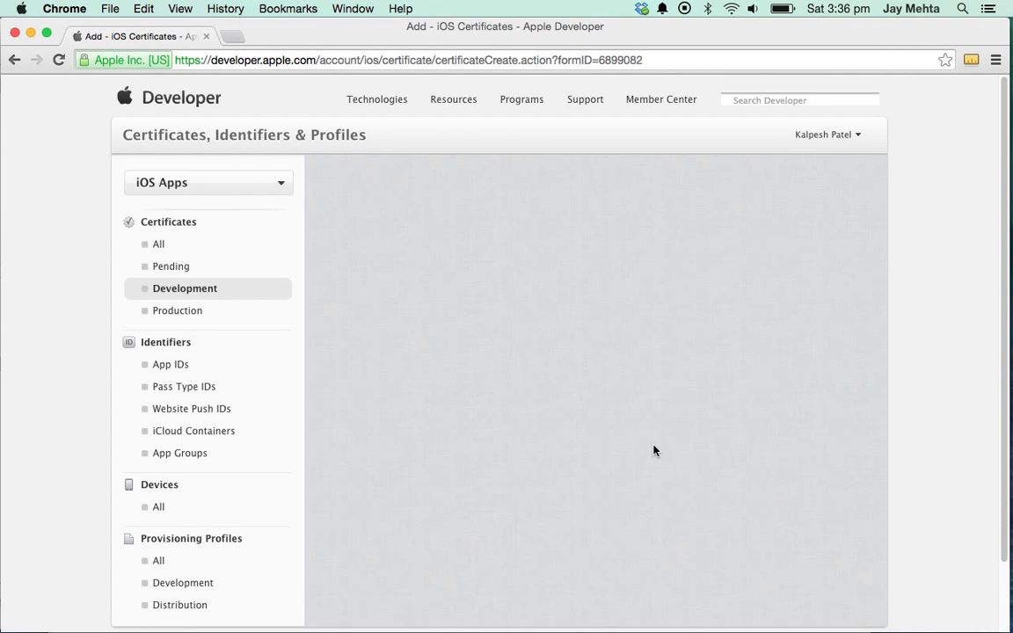
- Select the G34KQT9TPD.com.example.apns App ID and continue to the CSR instructions
scroll(613, 478, "down", 1)
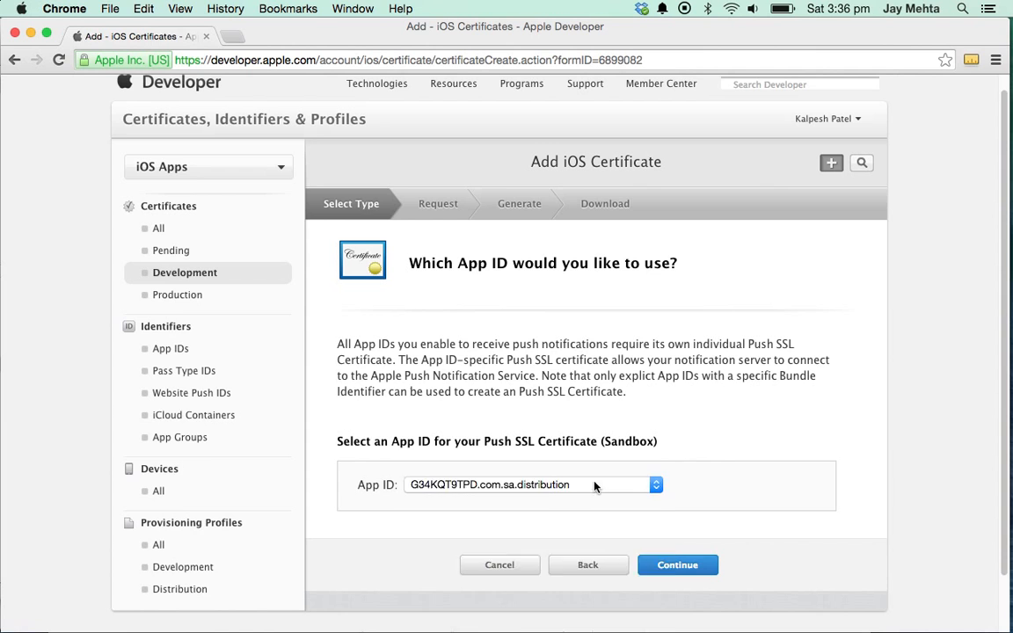
left_click(594, 486)
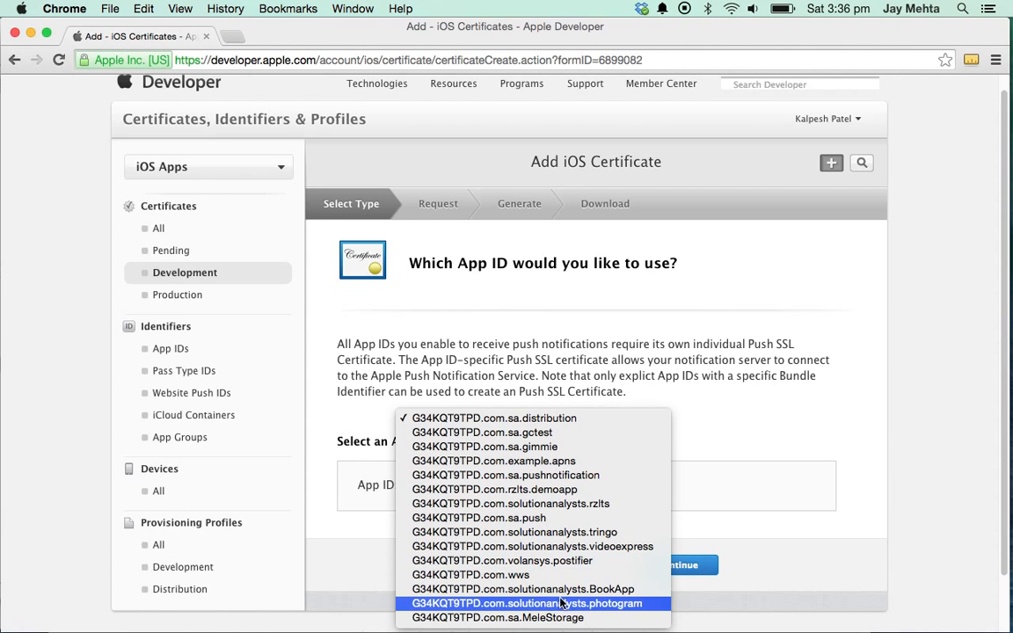
left_click(552, 466)
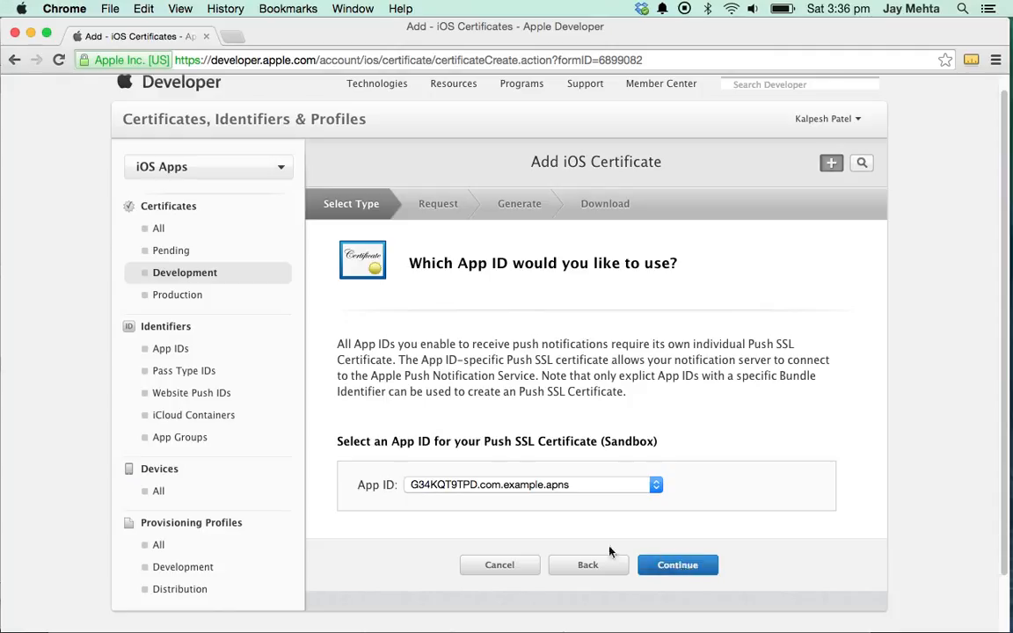
left_click(669, 564)
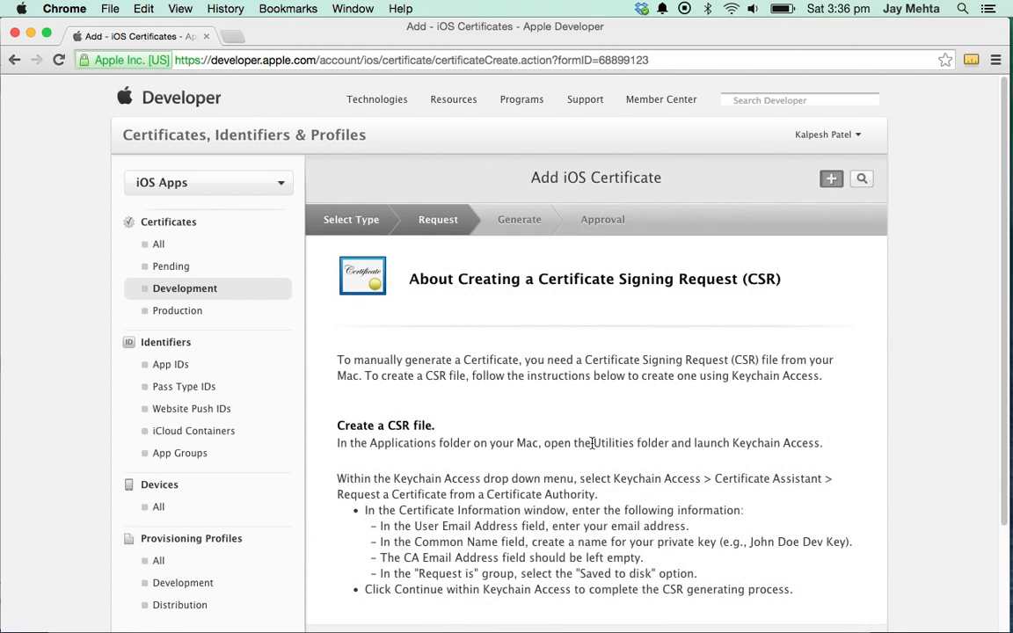
- Upload CertificateSigningRequest.certSigningRequest, generate the APNs development certificate, and download aps_development.cer
scroll(563, 408, "down", 3)
left_click(694, 590)
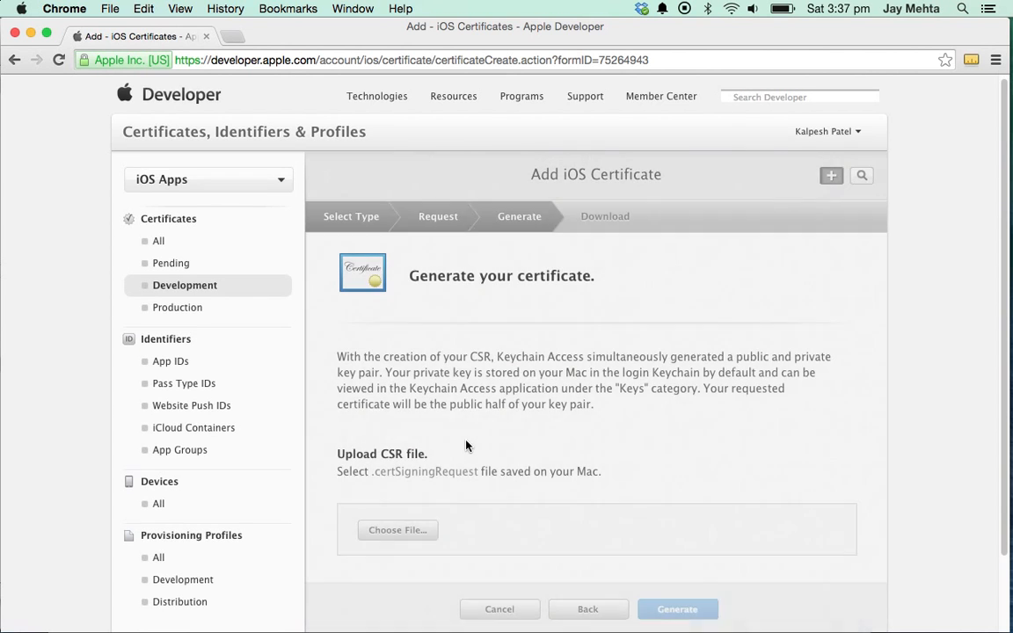
scroll(444, 507, "down", 2)
left_click(397, 443)
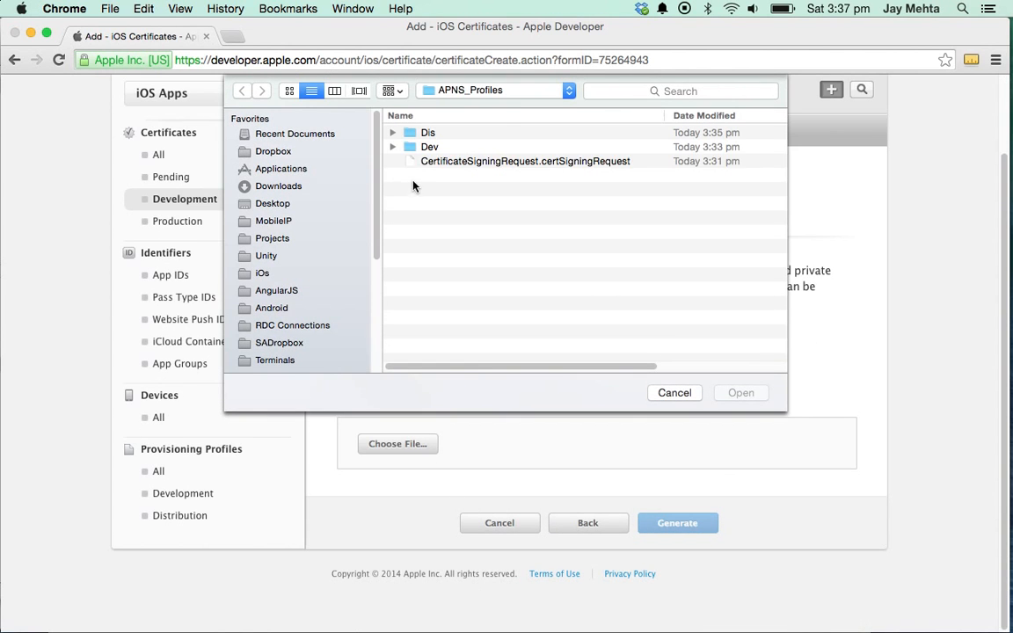
left_click(439, 163)
left_click(741, 394)
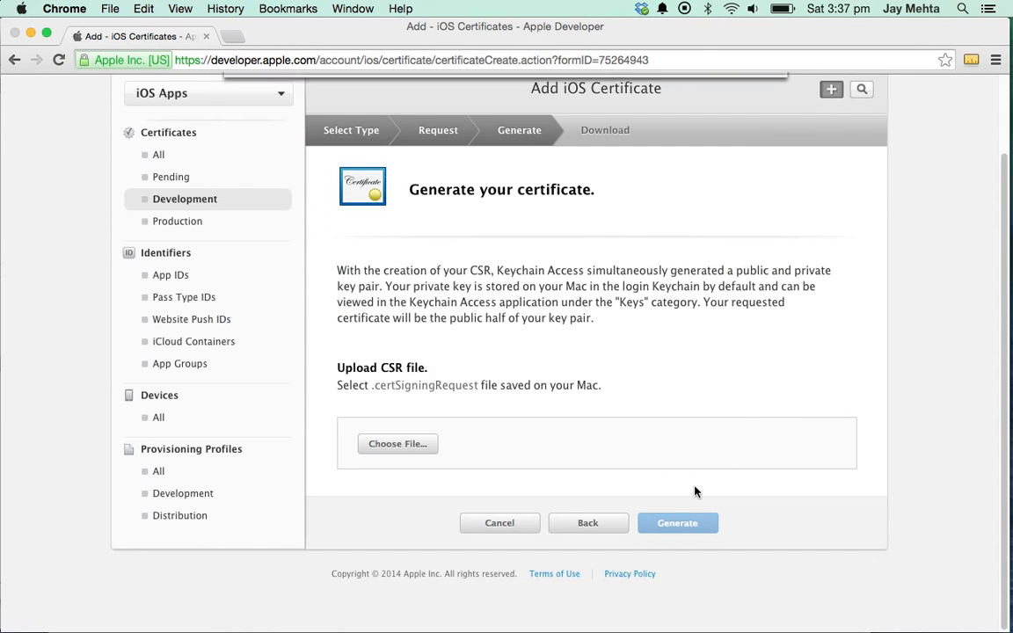
left_click(678, 525)
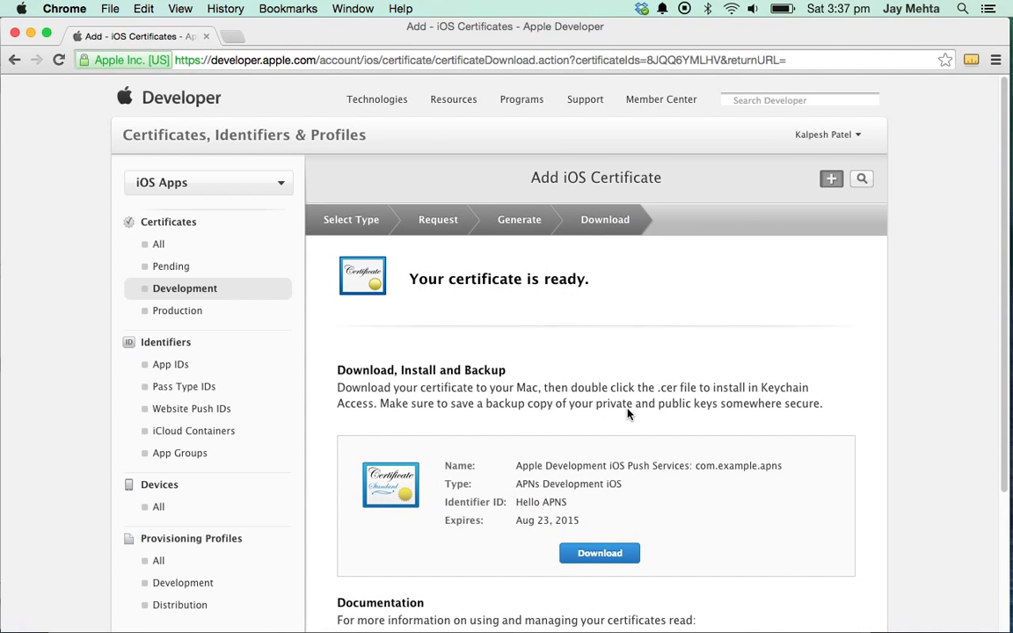
left_click(602, 552)
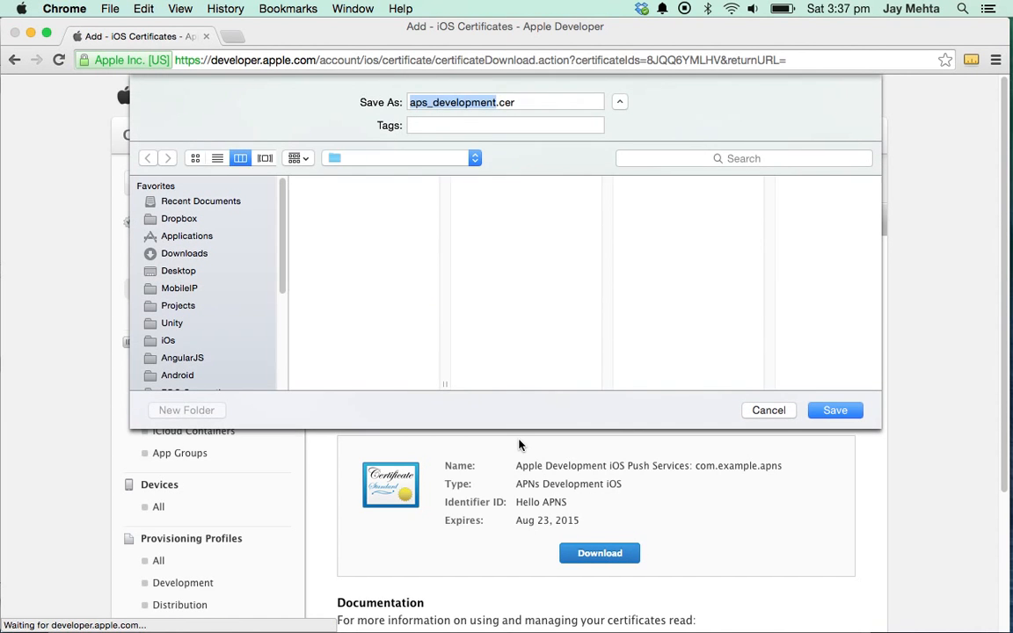
- Save aps_development.cer into a new APNS folder created inside APNS_Profiles/Dev
left_click(356, 159)
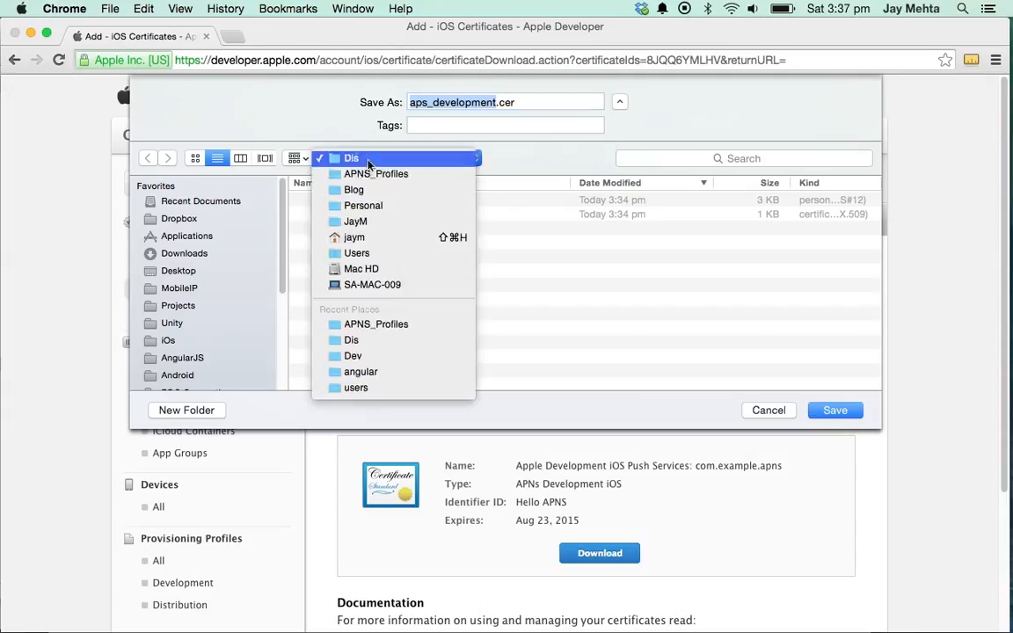
left_click(360, 175)
left_click(337, 200)
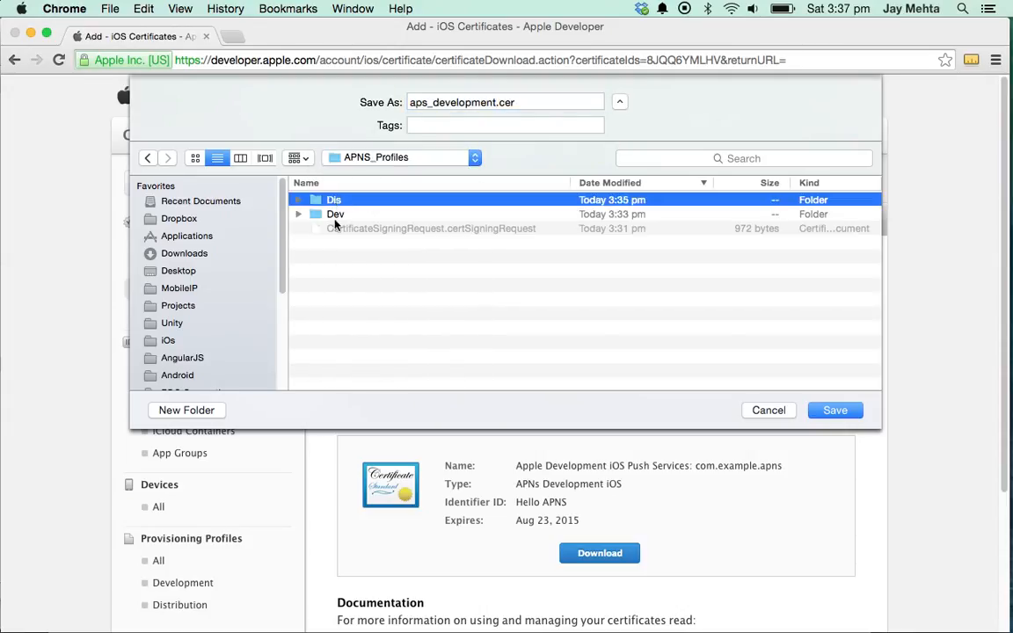
double_click(335, 215)
key("super+shift+n")
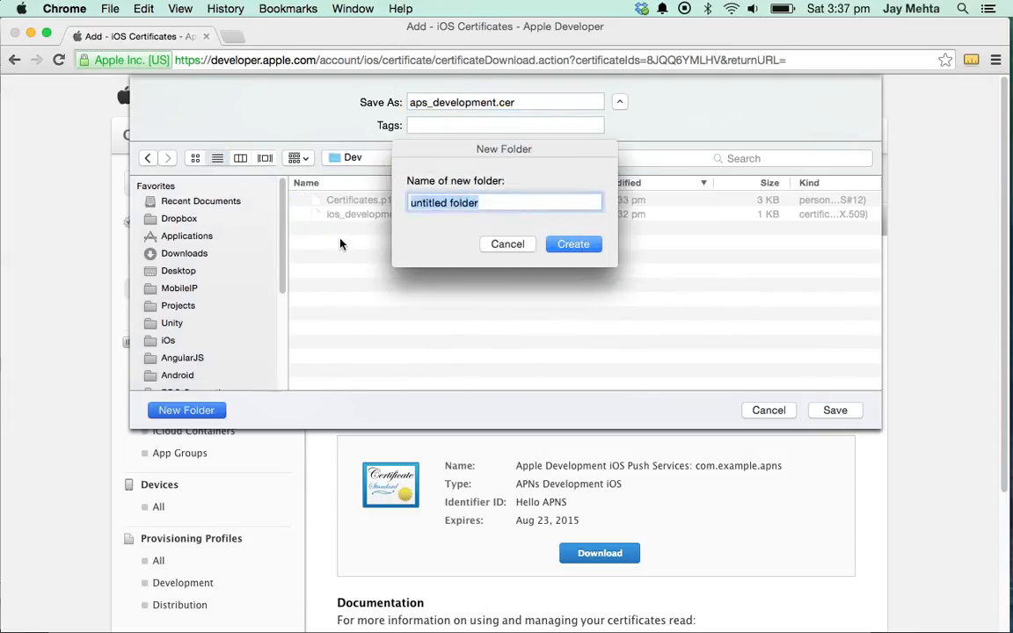
type("APNS")
key("Return")
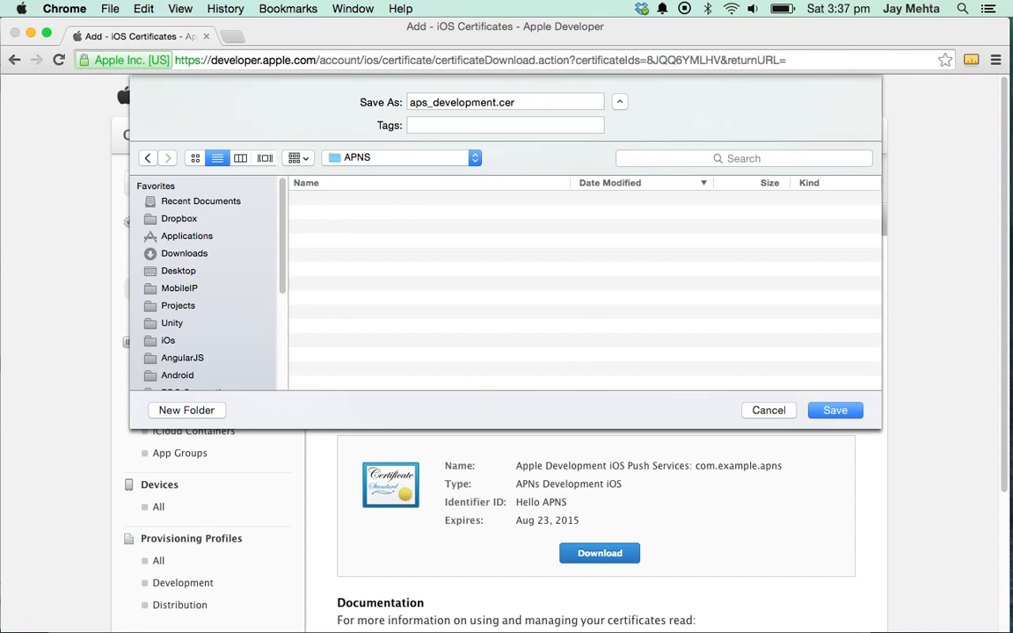
left_click(835, 411)
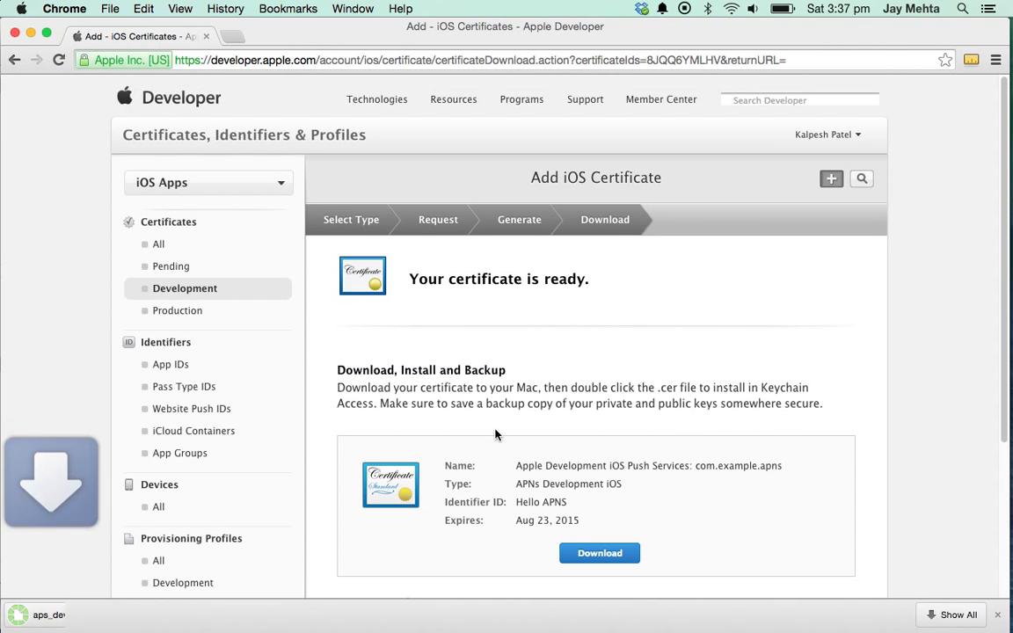
- Export the com.example.apns development push certificate from Keychain Access to Dev/APNS as Certificates.p12
left_click(112, 611)
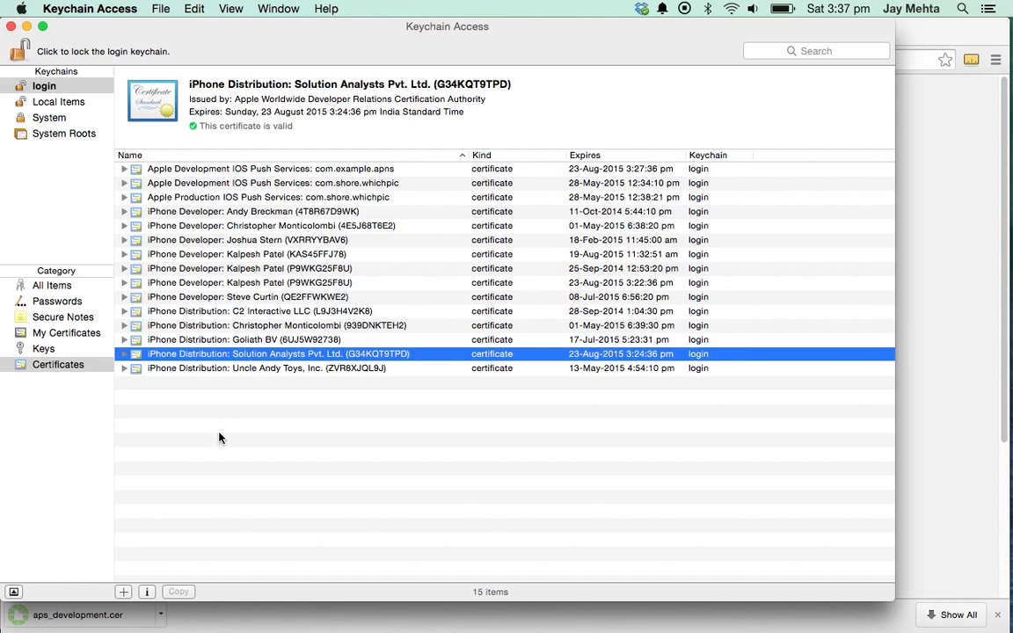
left_click(260, 198)
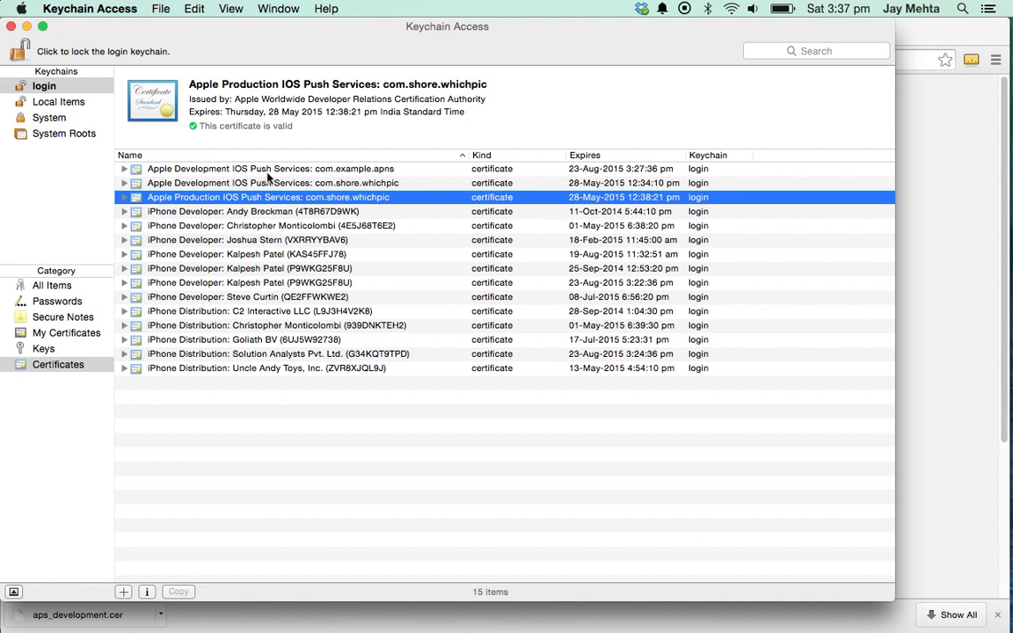
left_click(275, 169)
right_click(275, 168)
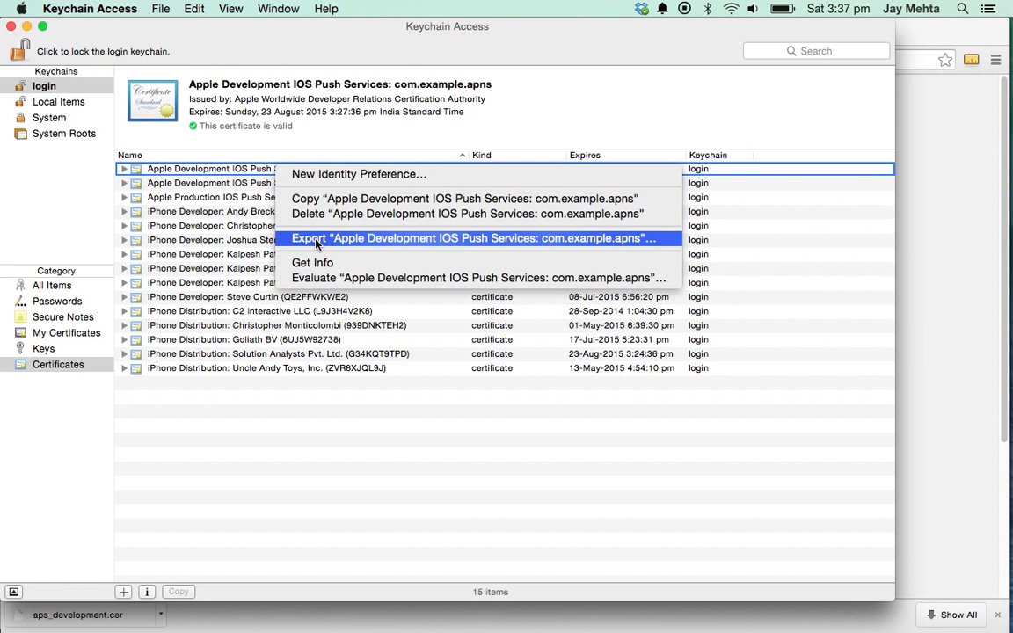
left_click(317, 239)
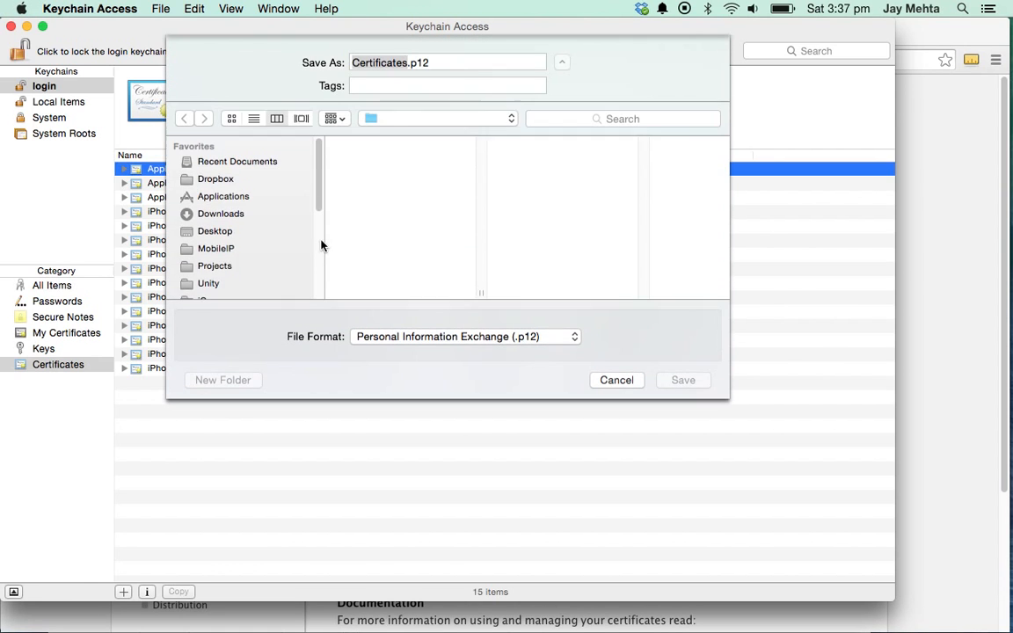
left_click(402, 118)
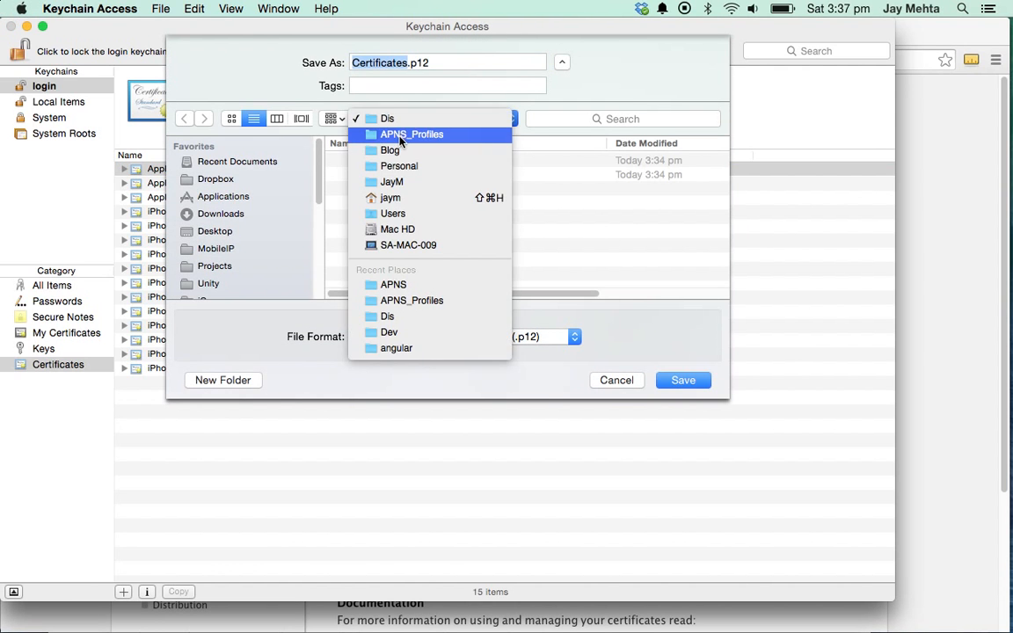
left_click(401, 135)
double_click(371, 162)
double_click(373, 162)
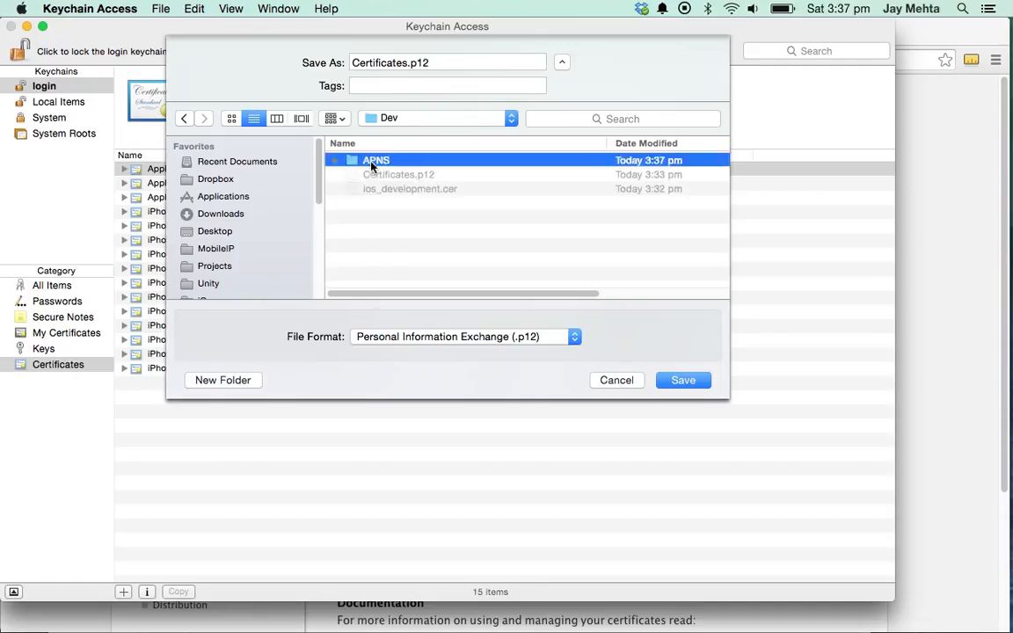
left_click(681, 380)
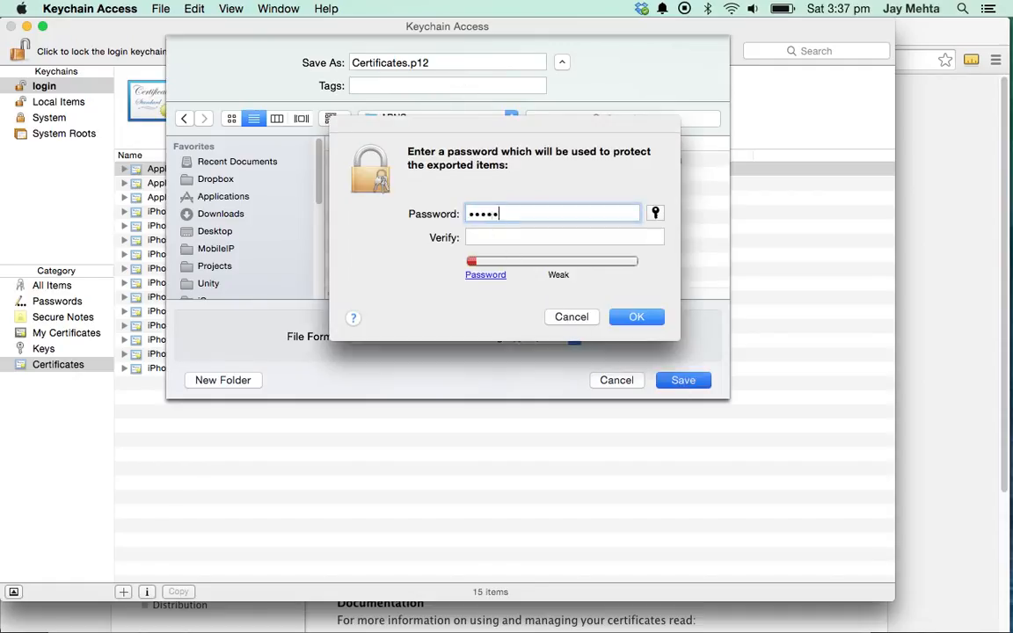
- Enter and verify the export password and allow exporting the private key
key("Tab")
type("•••••")
key("Return")
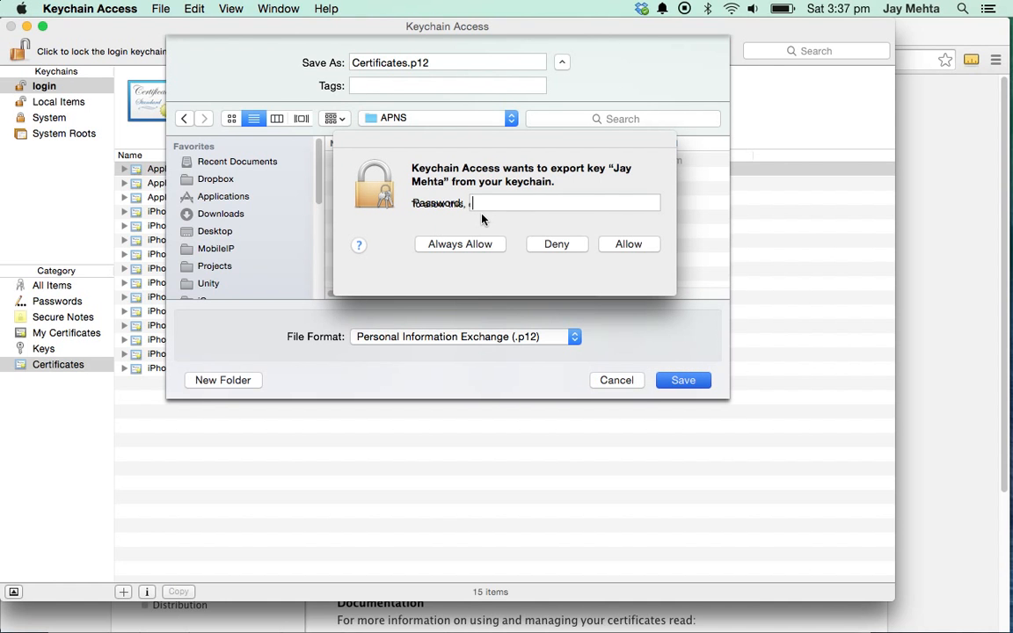
type("••••••")
key("Return")
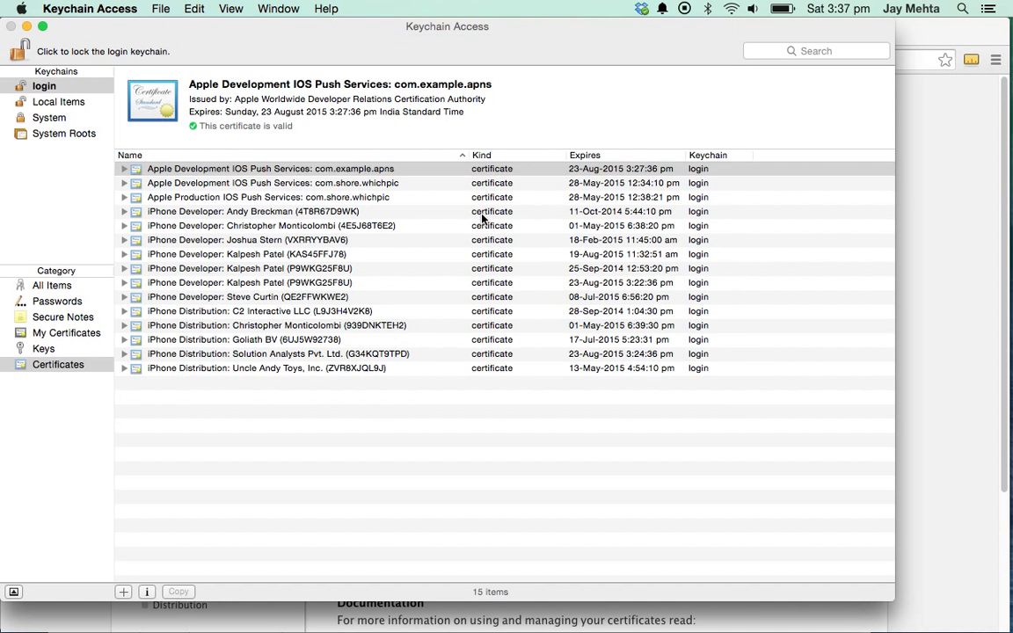
key("super+Tab")
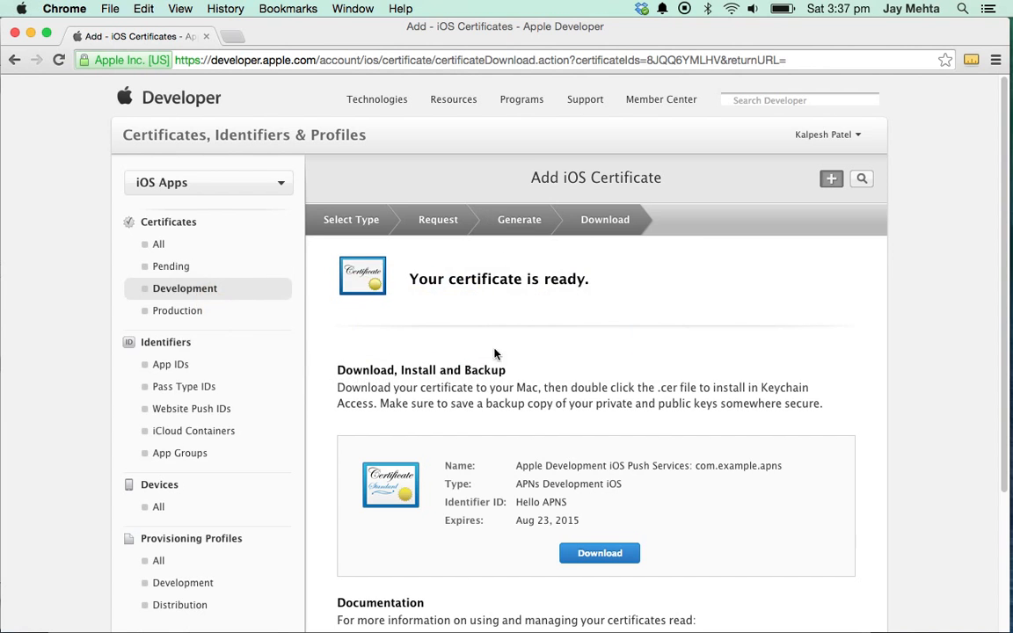
- Start a new production push notification SSL certificate for the App ID com.example.apns
scroll(475, 353, "down", 2)
scroll(392, 353, "up", 2)
left_click(180, 311)
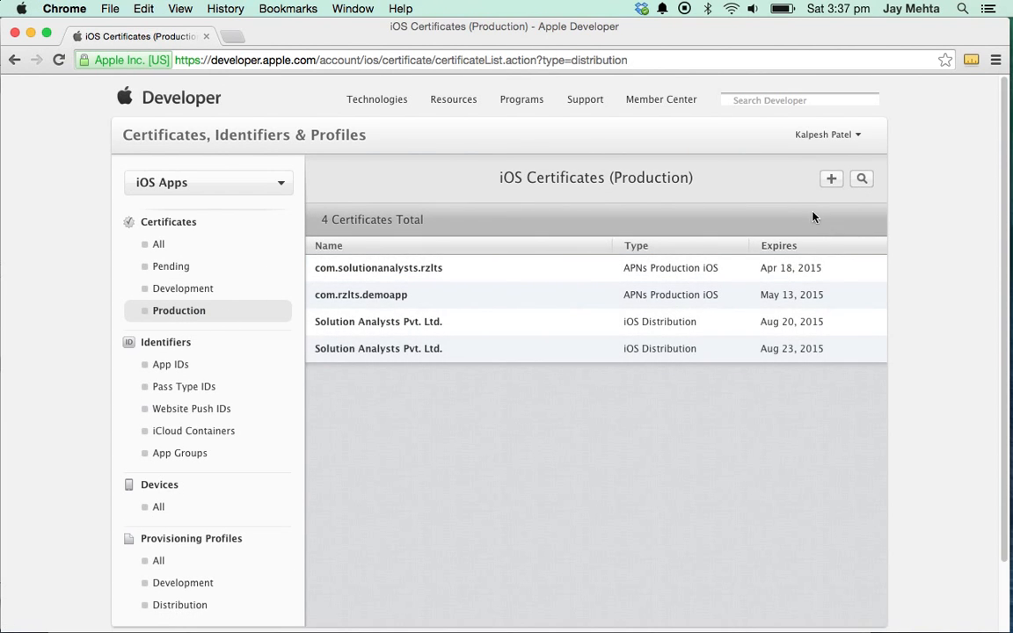
left_click(831, 179)
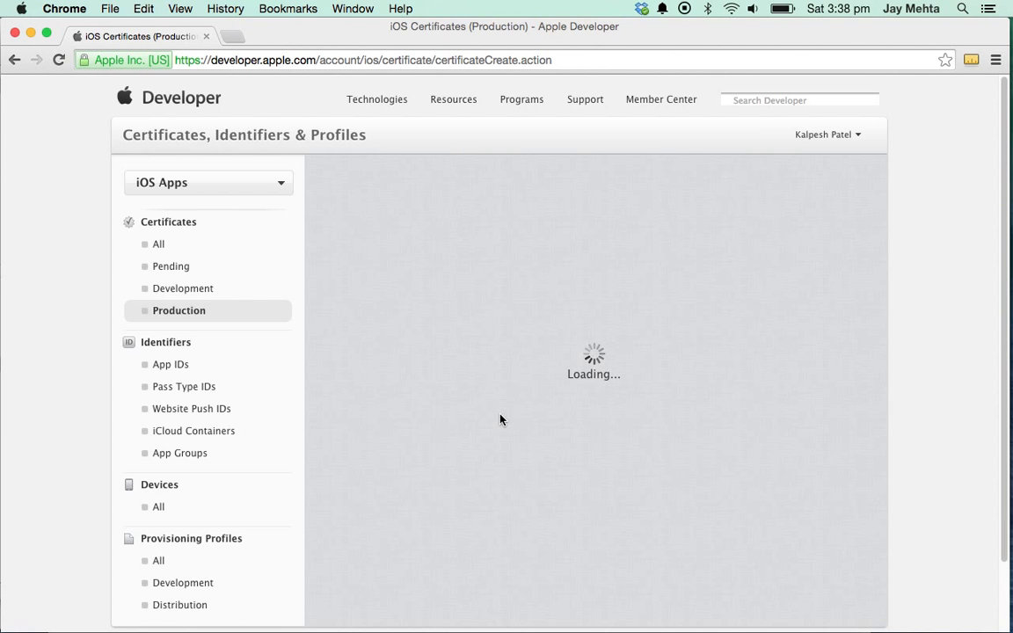
scroll(500, 420, "down", 10)
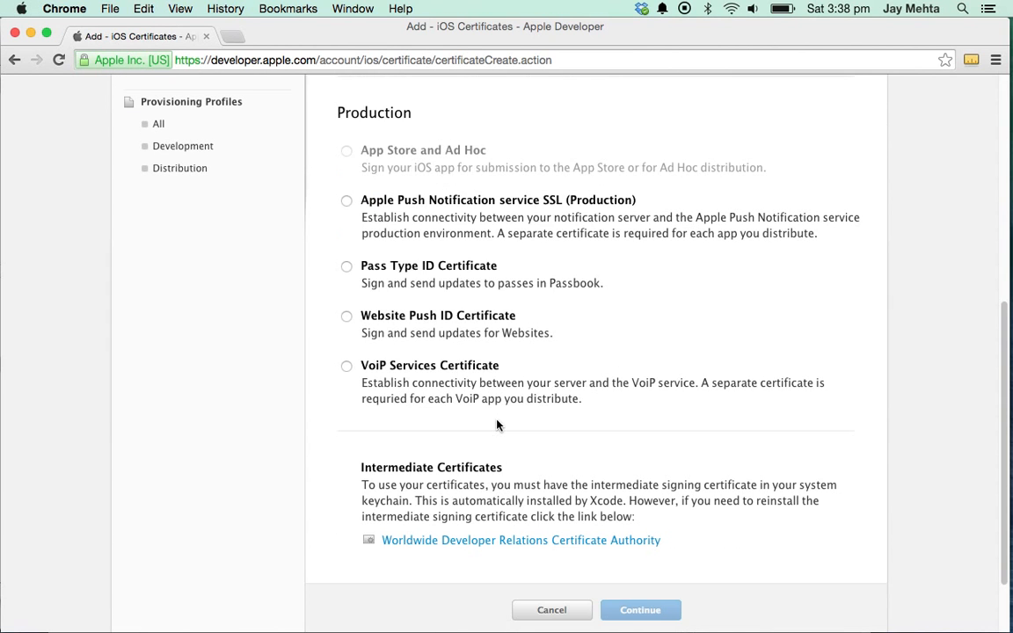
left_click(347, 201)
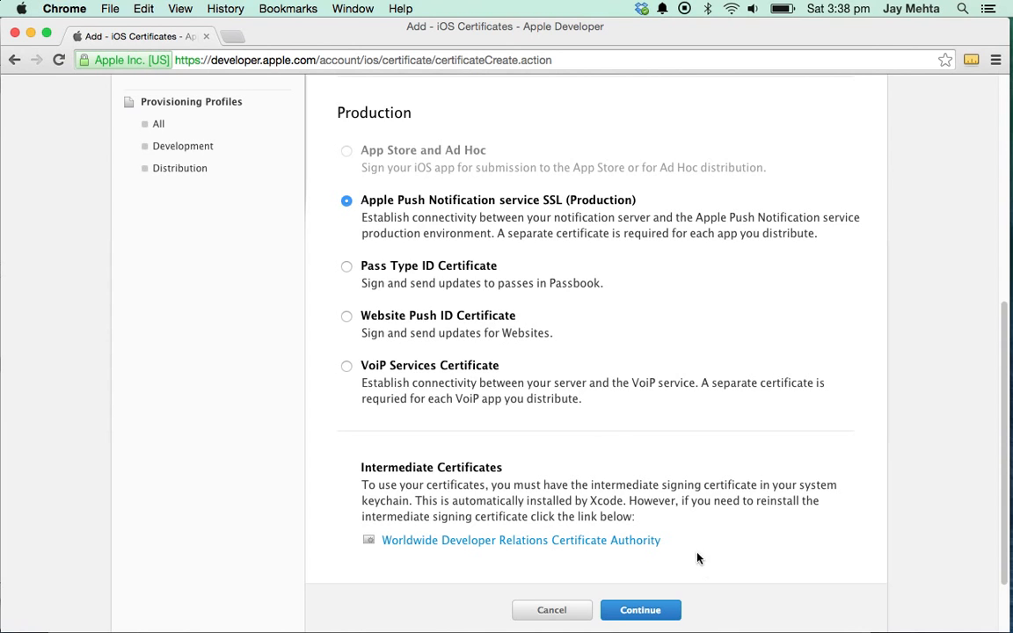
left_click(641, 609)
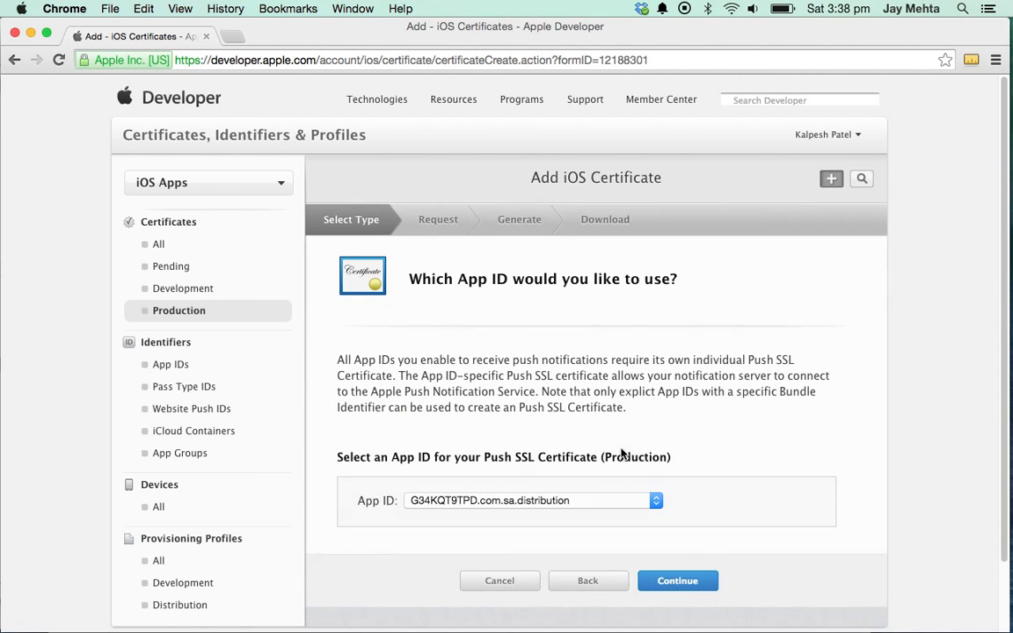
left_click(592, 501)
left_click(570, 542)
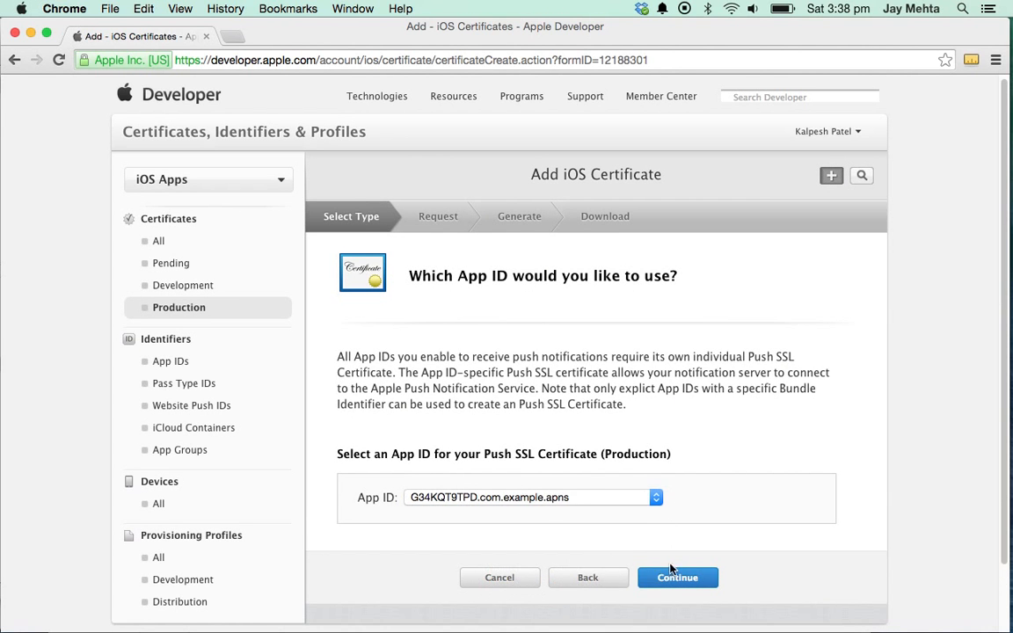
left_click(673, 576)
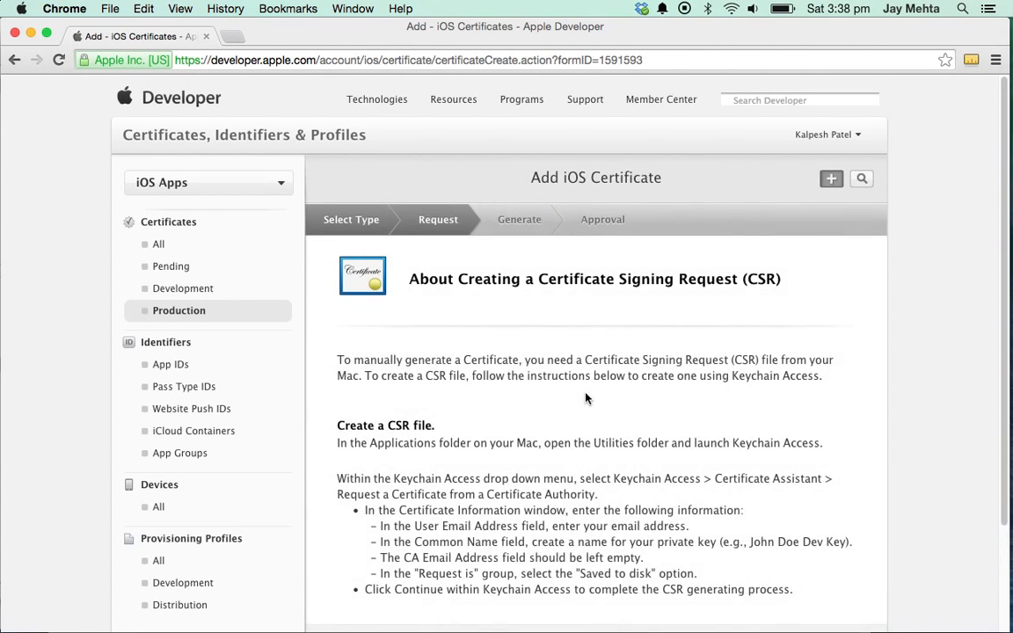
- Upload the signing request file and generate the APNs Production certificate
scroll(586, 398, "down", 3)
left_click(673, 532)
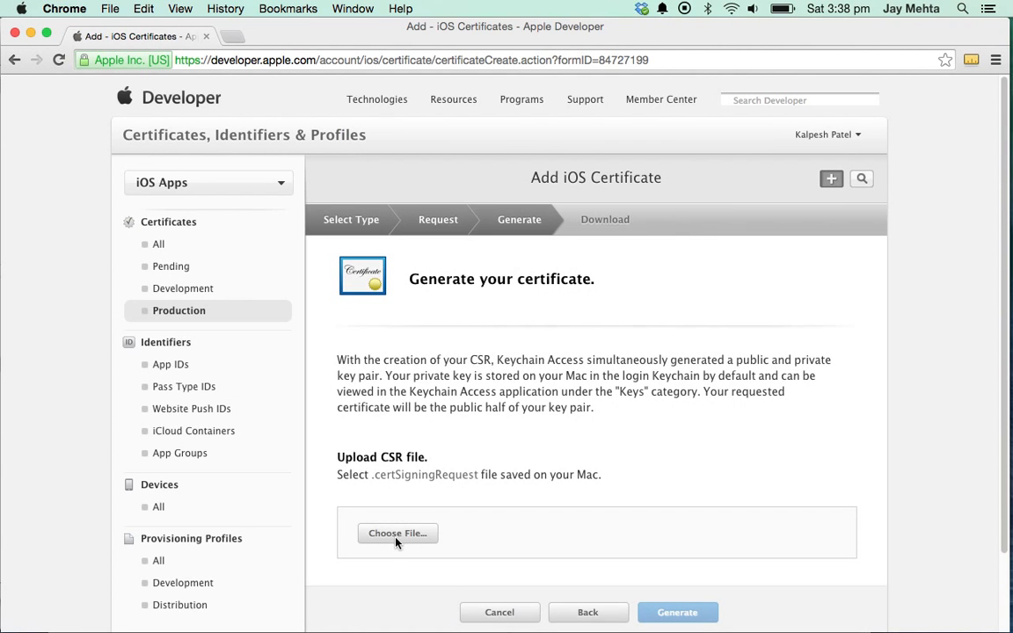
left_click(398, 534)
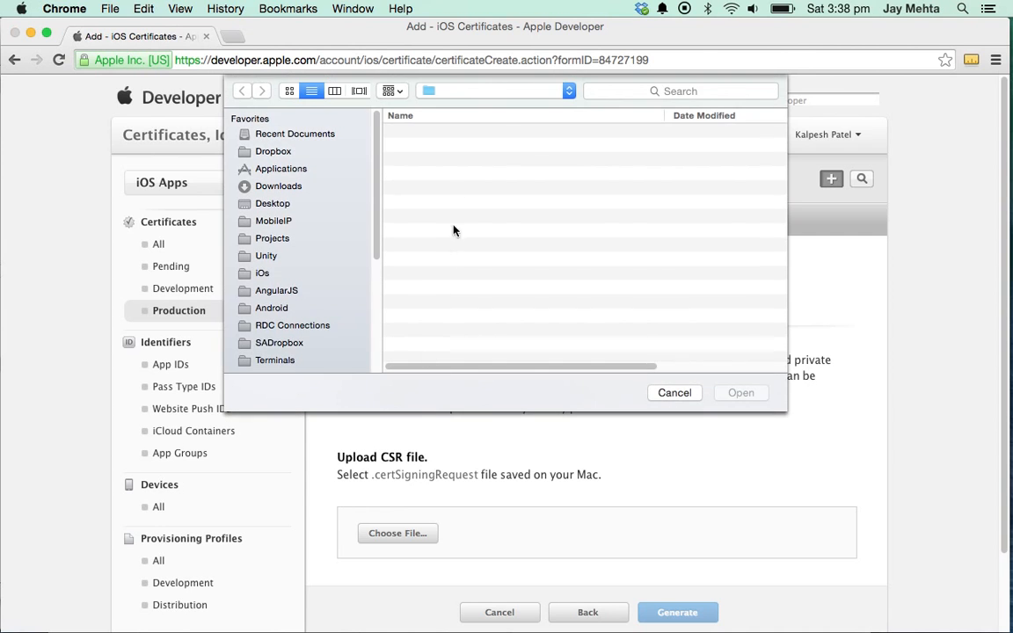
left_click(738, 395)
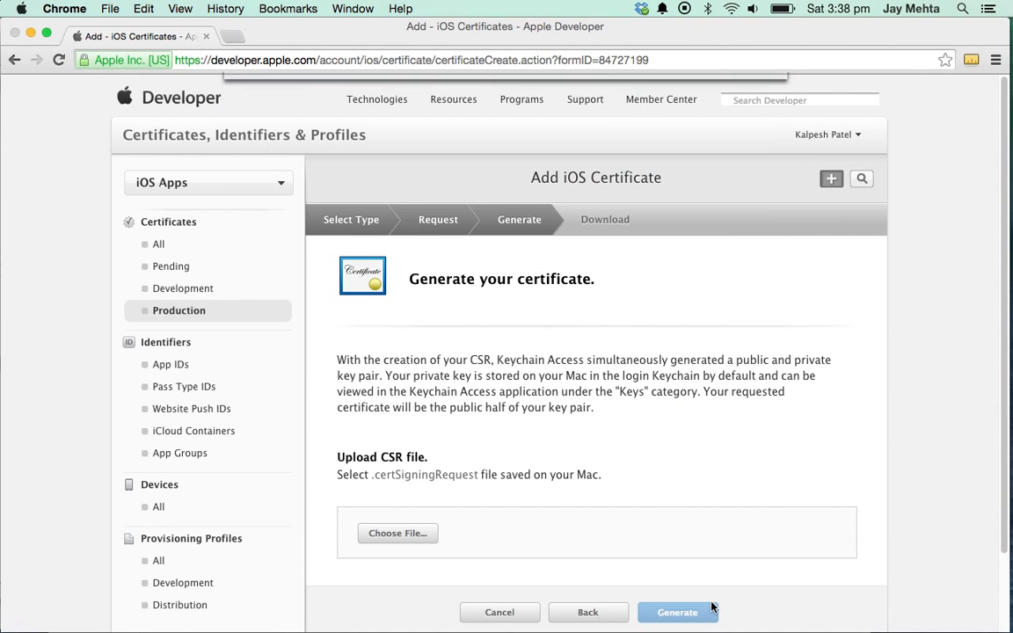
left_click(684, 613)
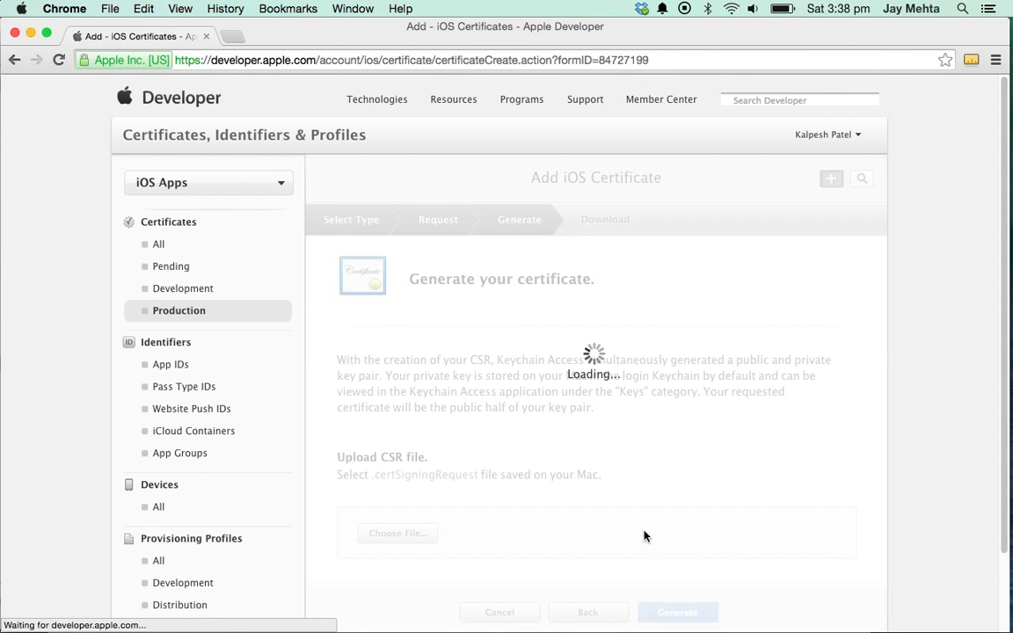
scroll(644, 535, "down", 2)
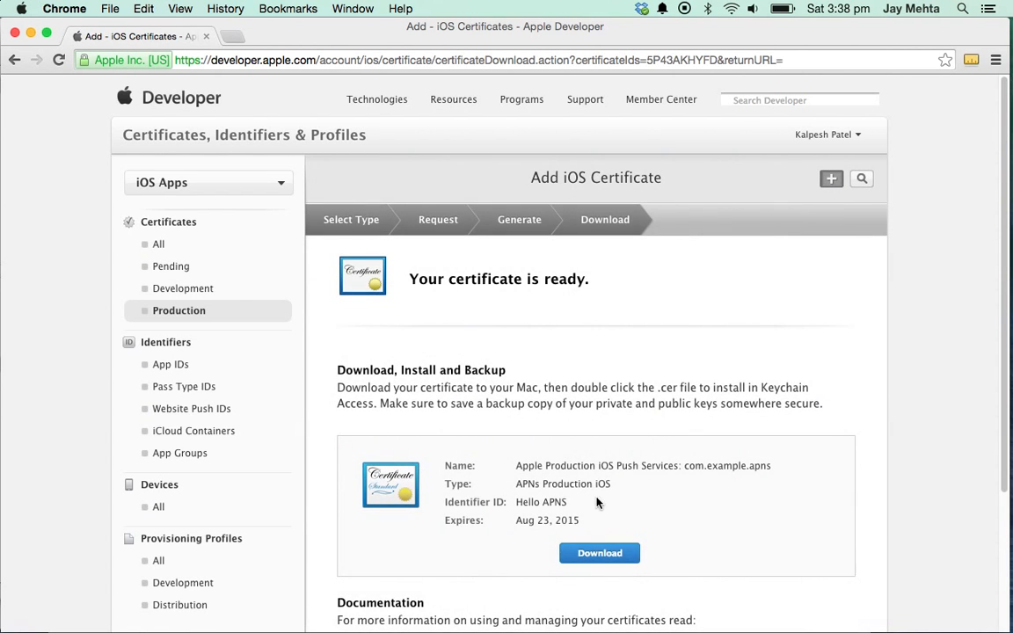
- Save aps_production.cer into a newly created APNS folder under APNS_Profiles/Dis
left_click(598, 555)
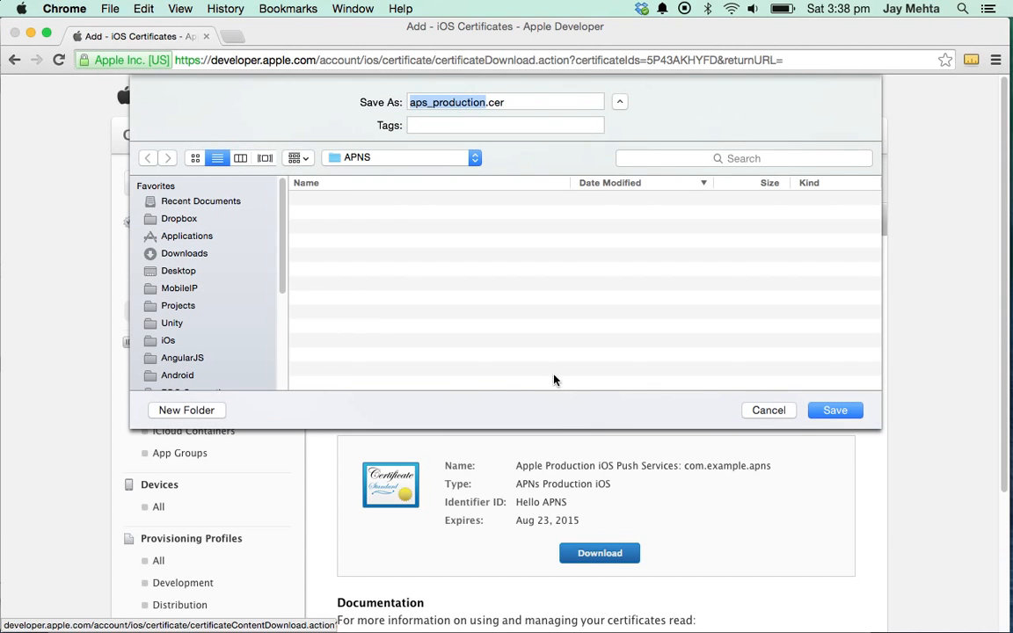
left_click(422, 158)
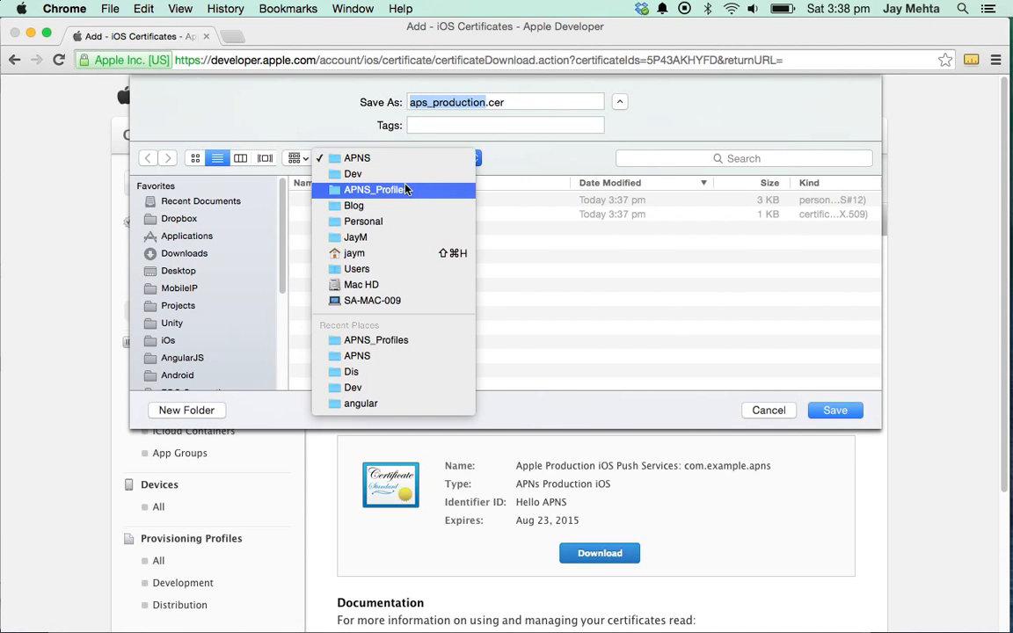
key("Escape")
double_click(366, 218)
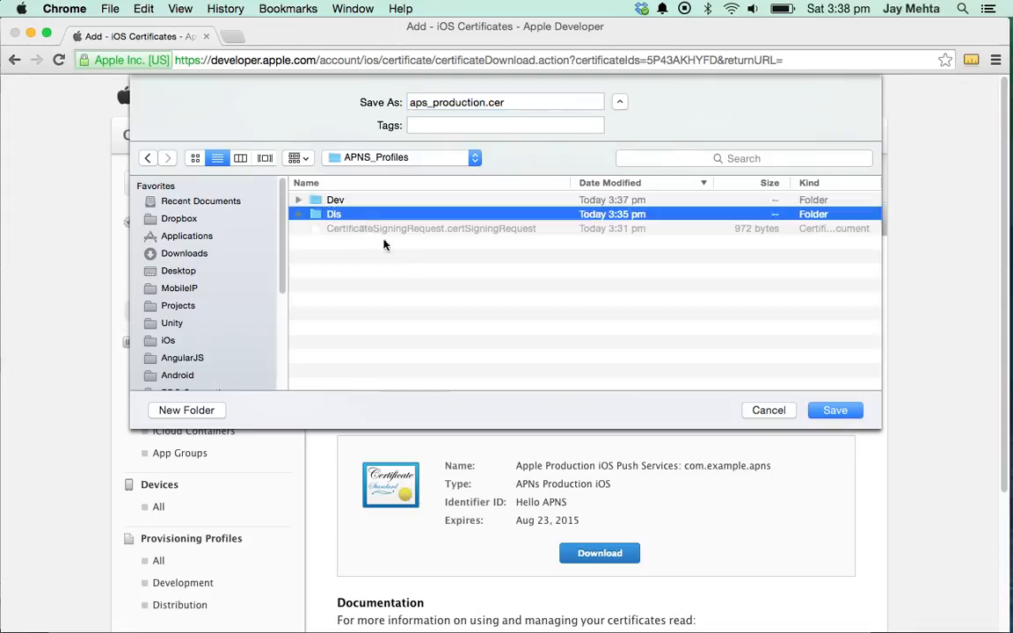
key("shift+super+n")
type("APNS")
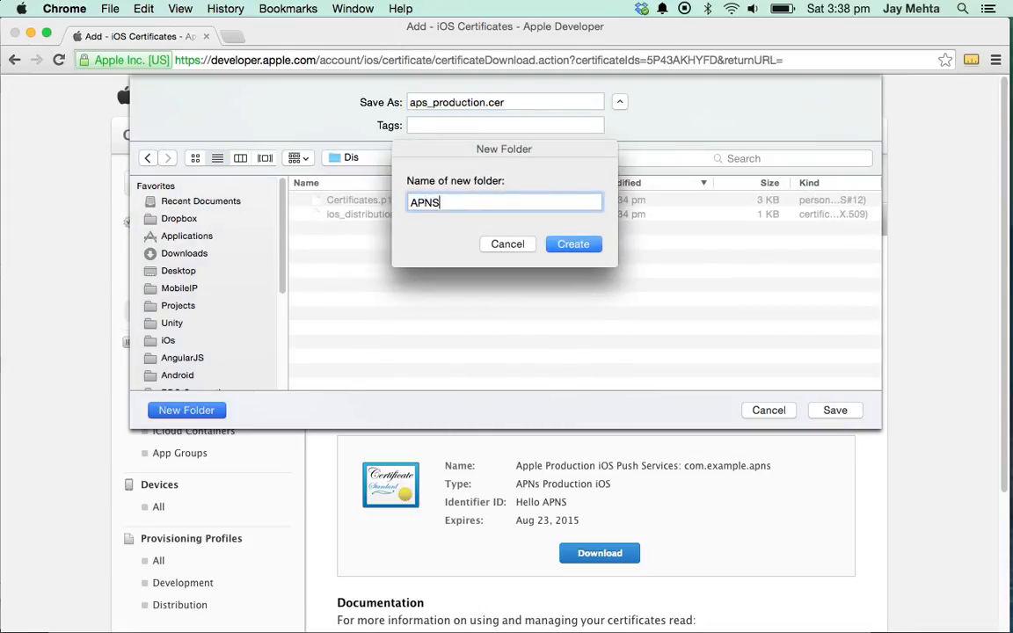
key("Return")
left_click(840, 412)
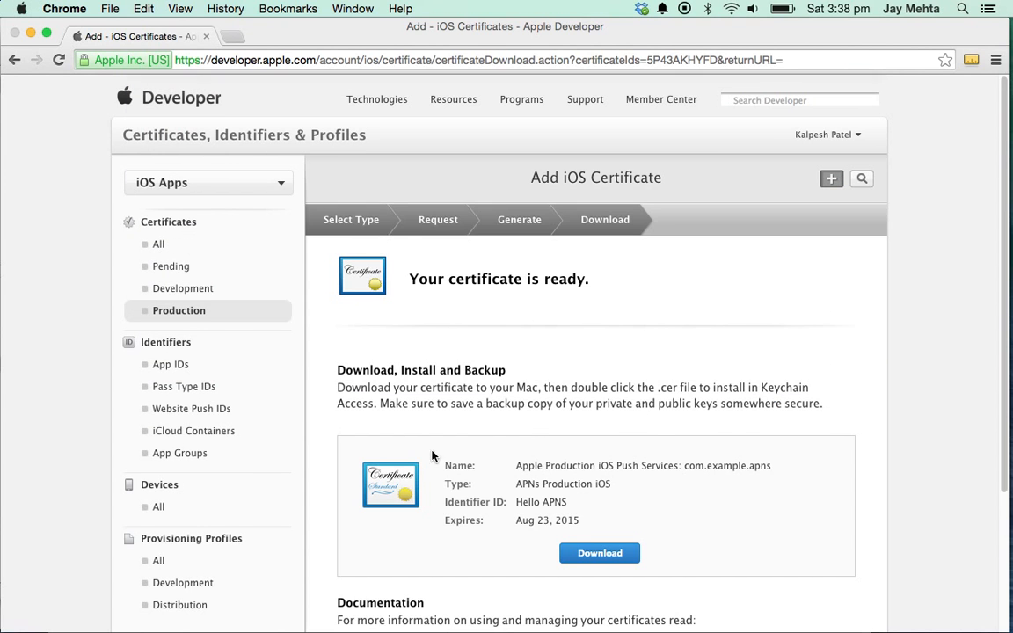
- Install aps_production.cer and export its push certificate as Certificates.p12 into Dis/APNS
left_click(107, 616)
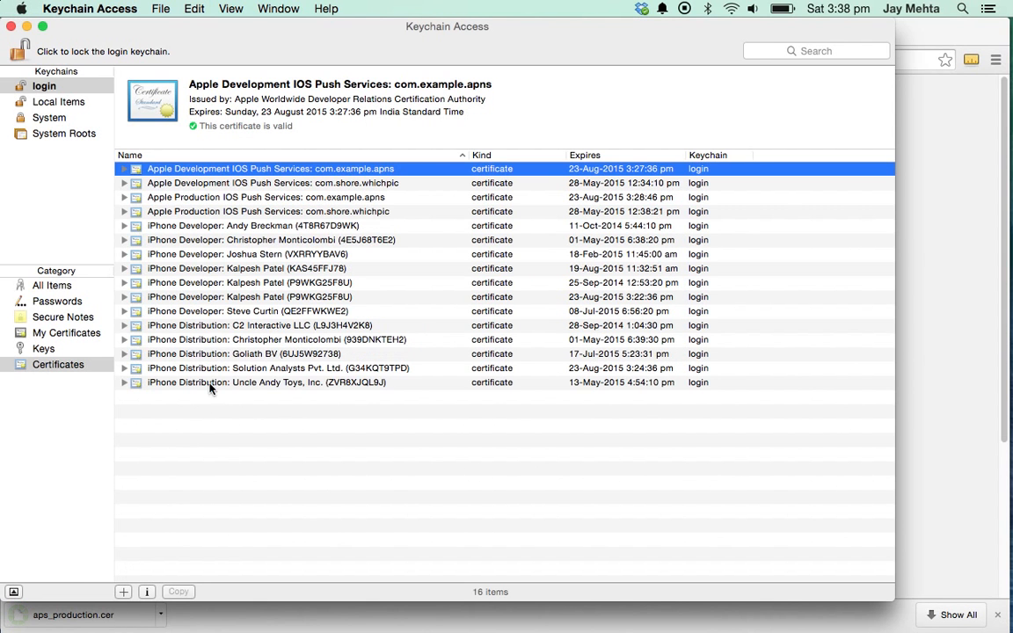
left_click(263, 198)
right_click(264, 199)
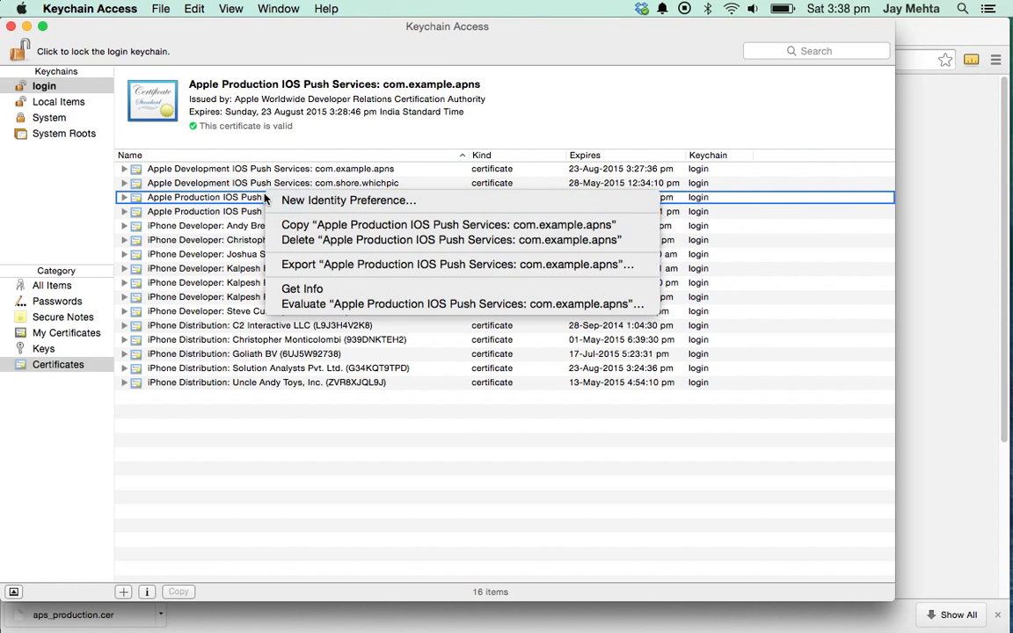
left_click(363, 268)
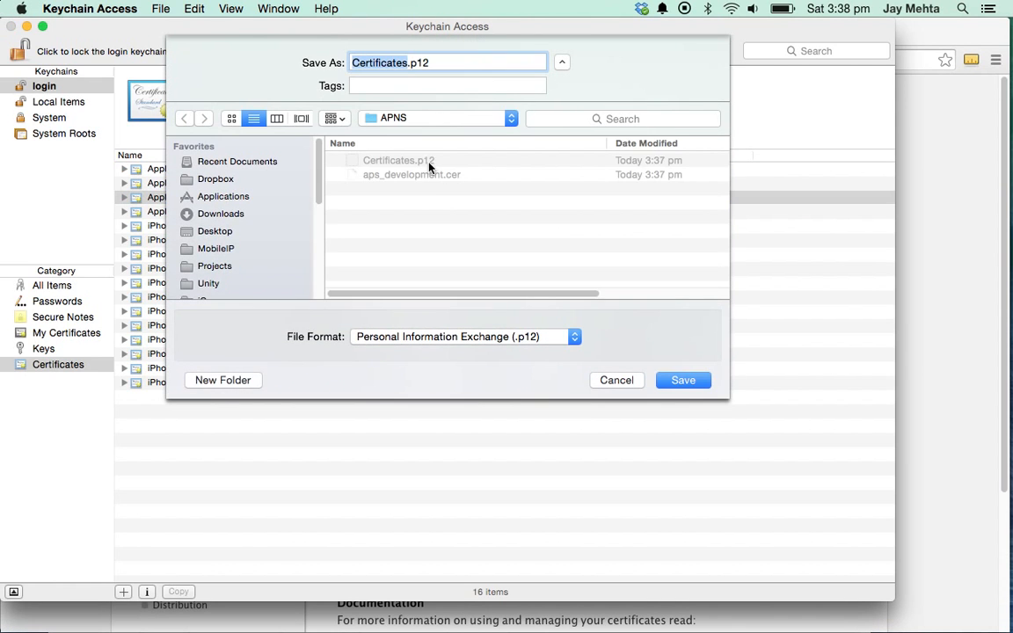
left_click(407, 124)
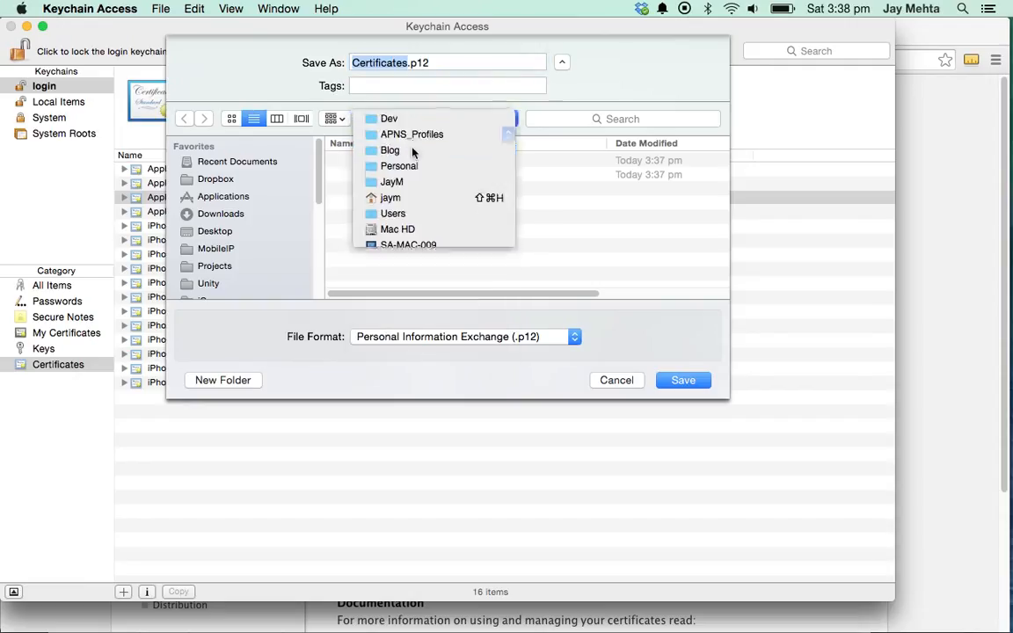
left_click(371, 131)
double_click(371, 163)
double_click(393, 162)
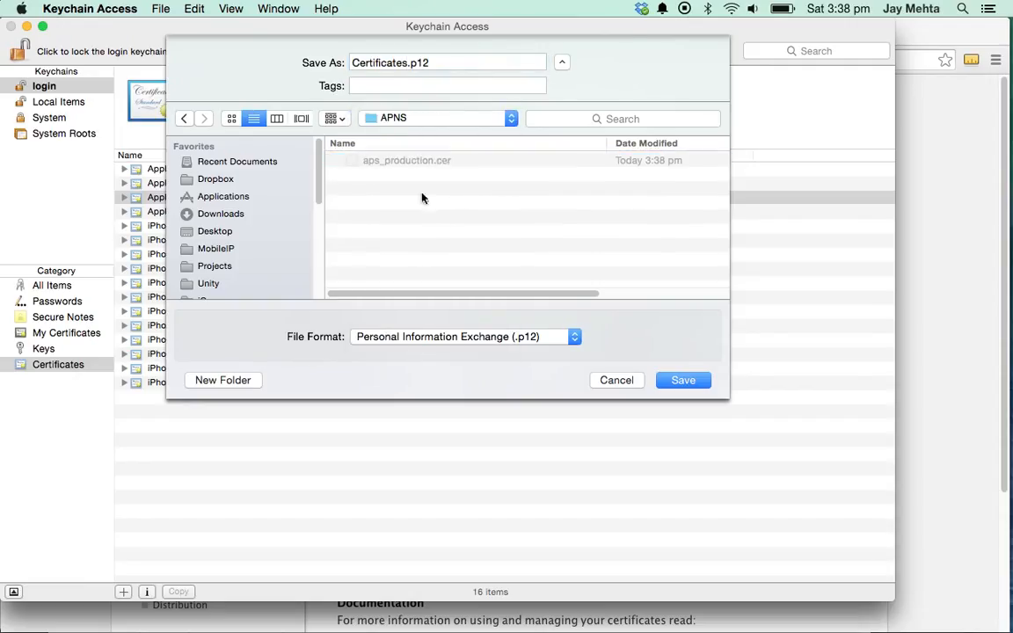
left_click(676, 382)
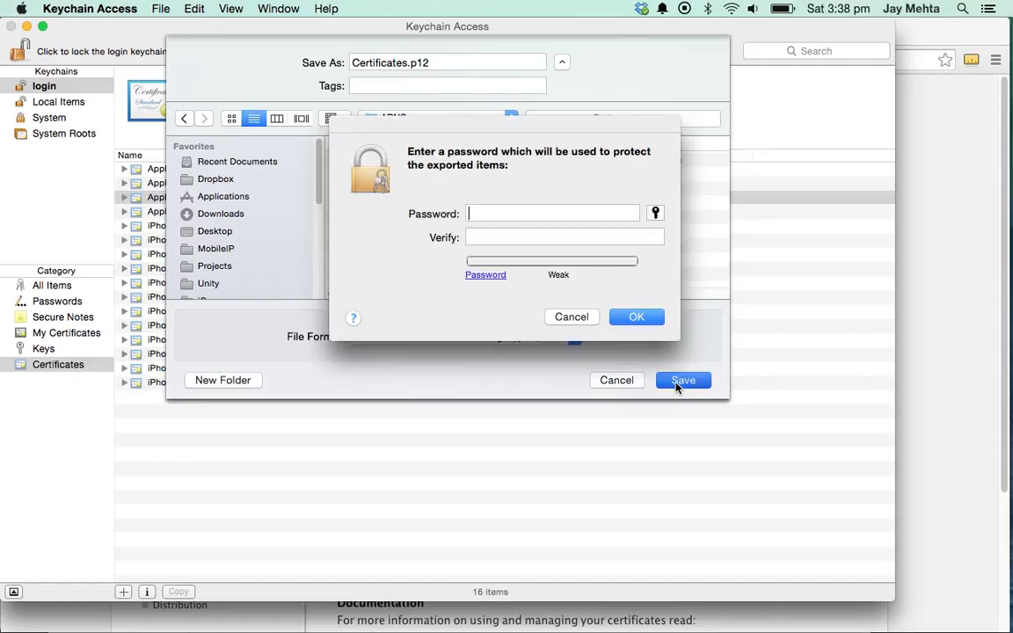
- Set and confirm the export password, then allow exporting the private key
type("•••••")
key("Tab")
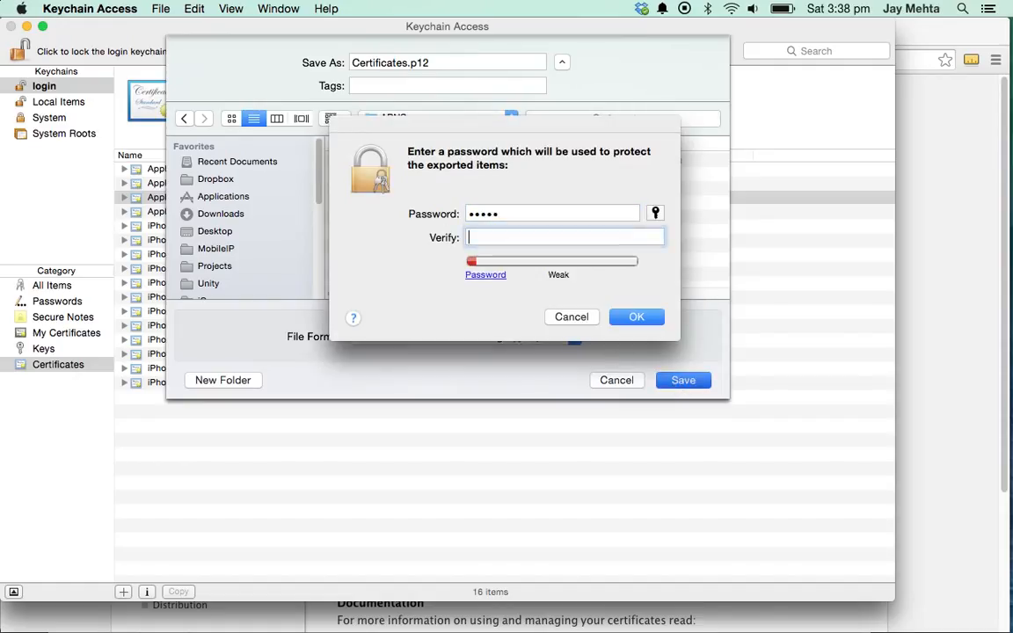
type("•••••")
key("Return")
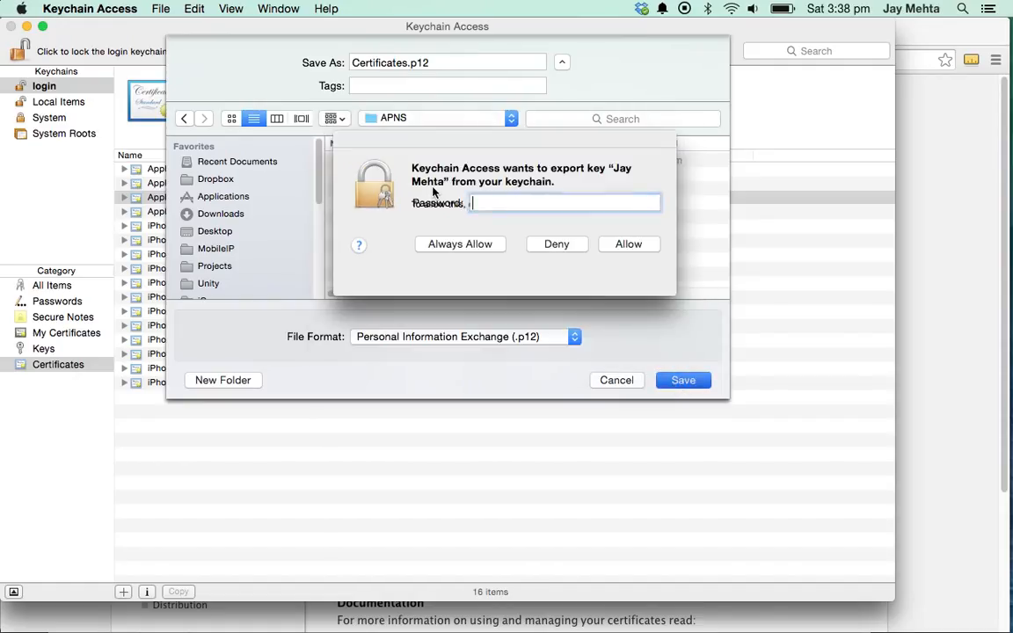
type("••••••")
key("Return")
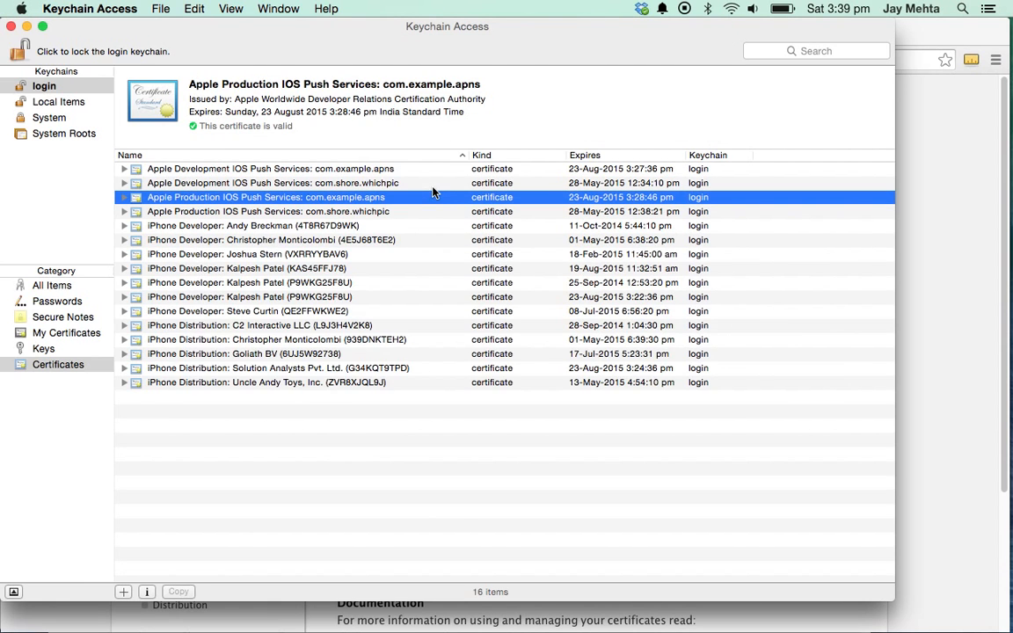
key("super+Tab")
key("super+Tab")
key("Right")
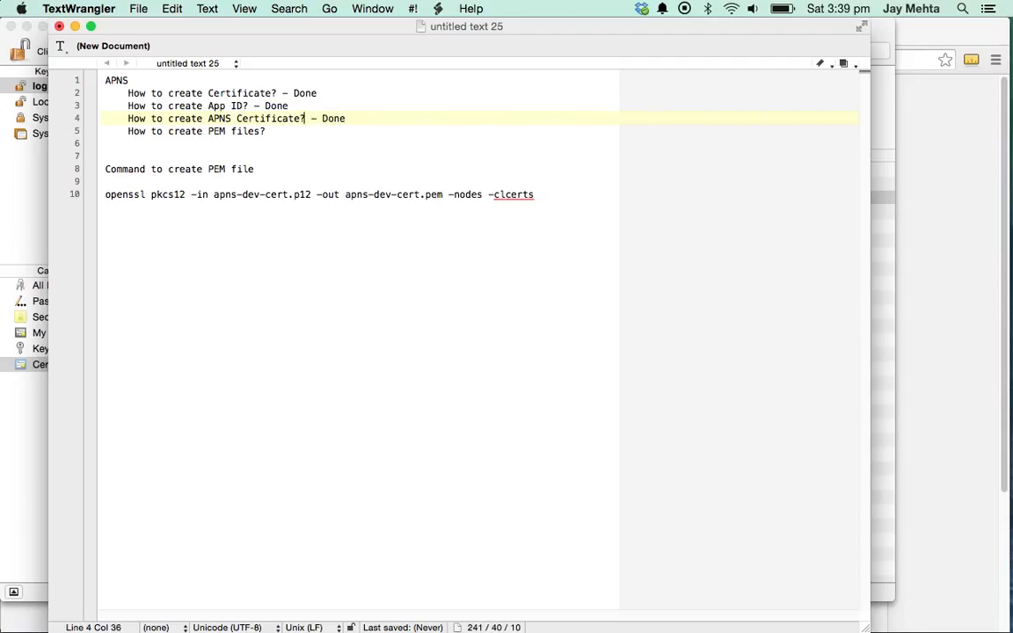
- Select the full openssl pkcs12 command on line 10 of the notes
key("super+shift+Left")
key("Down")
key("super+shift+Right")
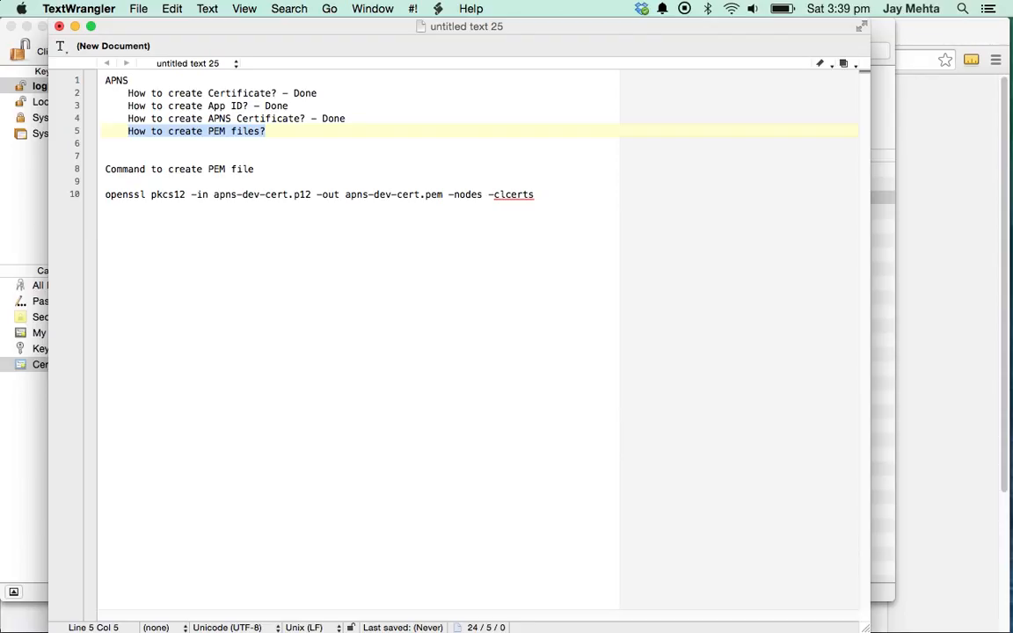
key("Down")
key("Down")
key("Down")
key("Down")
key("Down")
key("super+shift+Left")
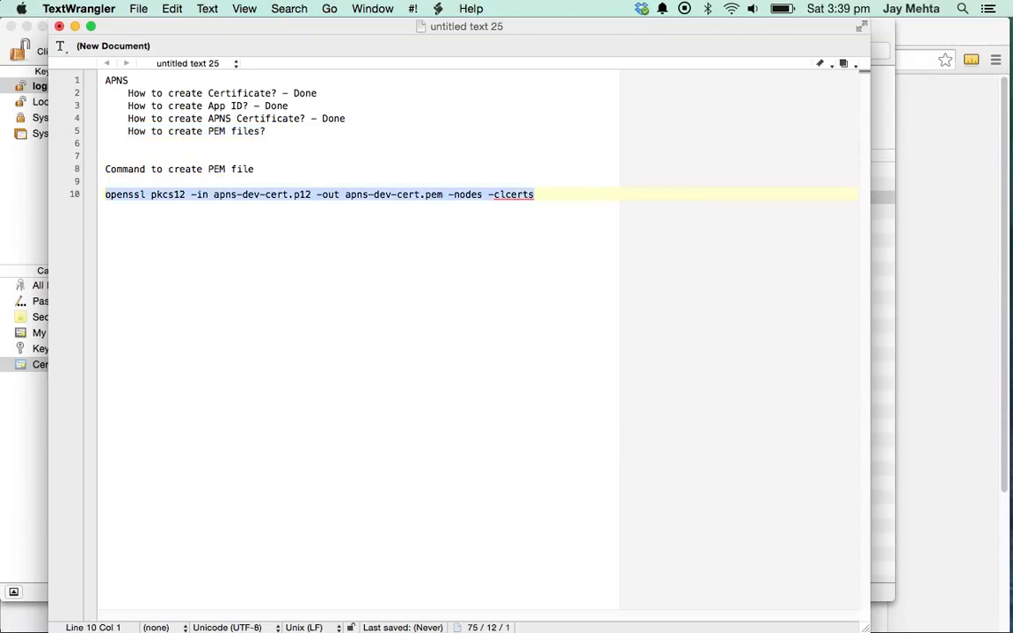
key("Left")
key("alt+Right")
key("alt+Right")
key("alt+Right")
key("alt+Right")
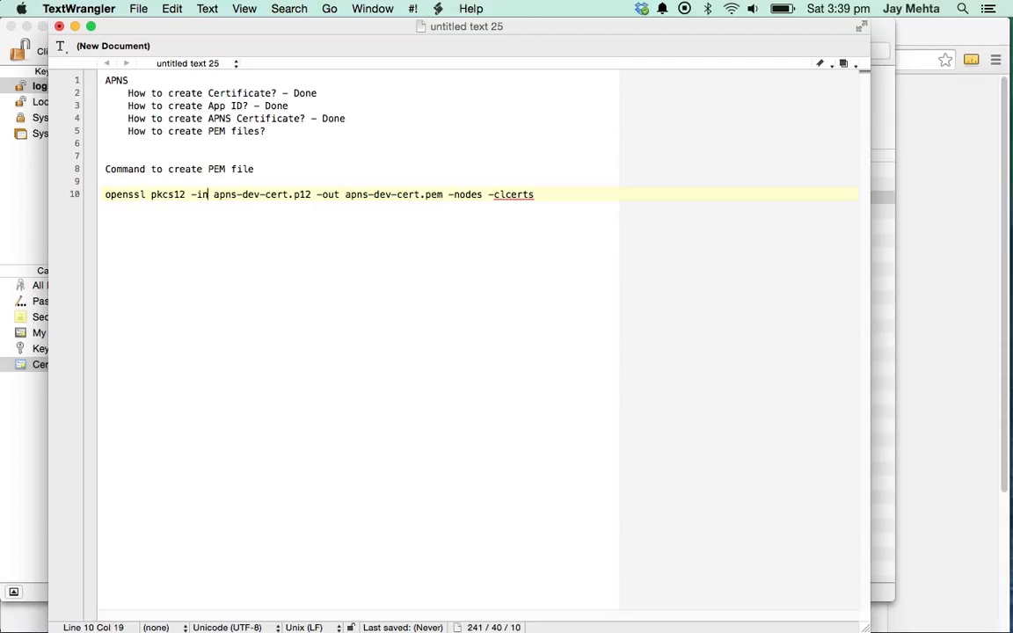
key("shift+Right")
key("shift+Right")
key("shift+Right")
key("shift+Right")
key("shift+Right")
key("shift+Right")
key("shift+Right")
key("shift+Right")
key("shift+Right")
key("shift+Right")
key("shift+Right")
key("shift+Right")
key("shift+Right")
key("shift+Right")
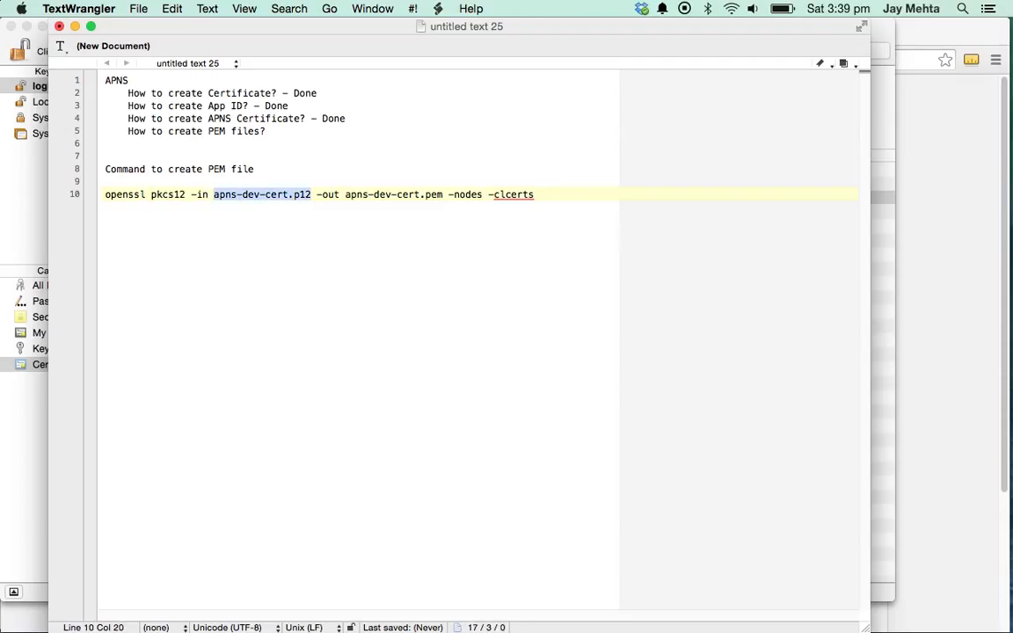
key("Right")
key("Right")
key("Right")
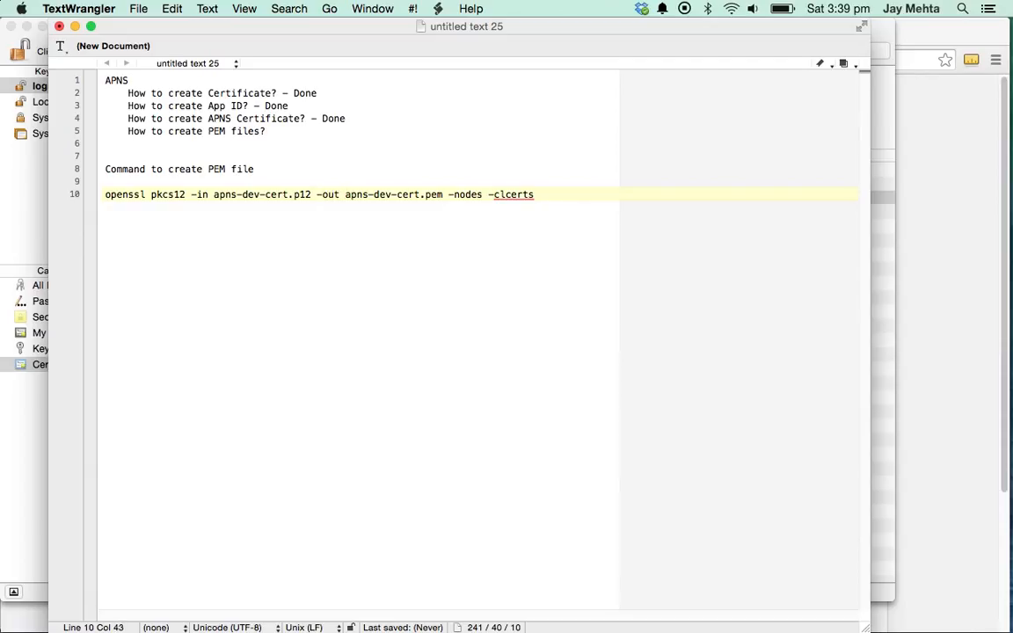
key("super+Right")
key("super+shift+Left")
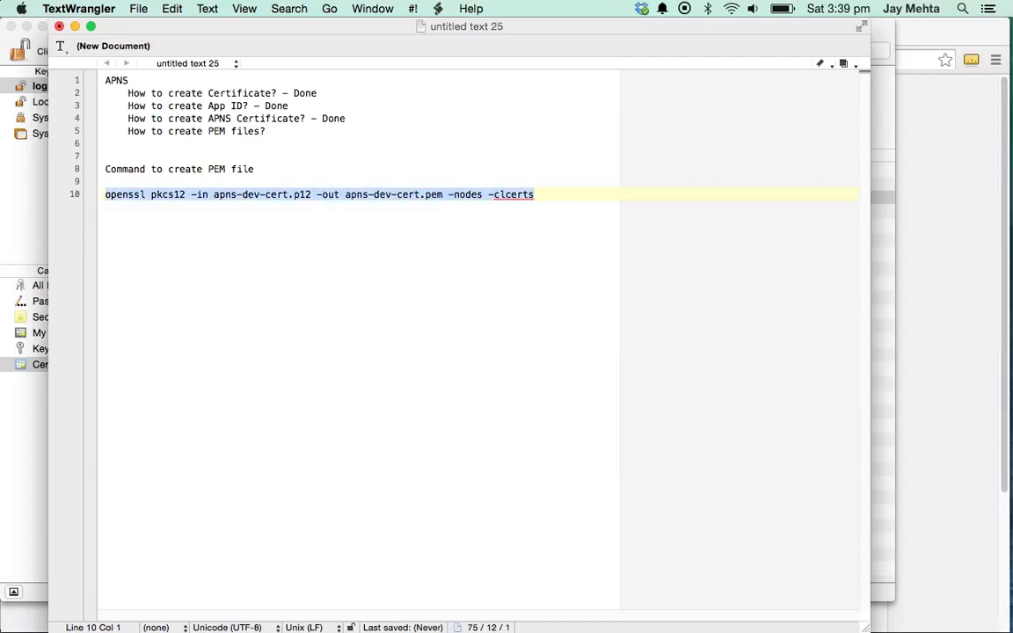
- Copy the openssl command and paste two copies below it, on lines 13 and 15
key("super+c")
key("Right")
key("Return")
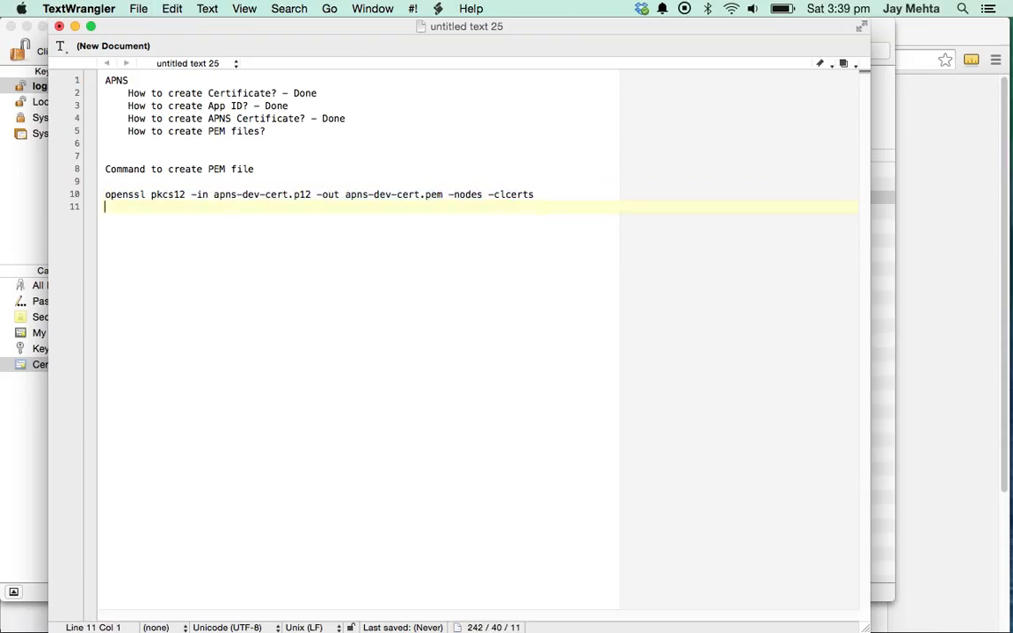
key("Return")
key("Return")
key("super+v")
key("Return")
key("Return")
key("super+v")
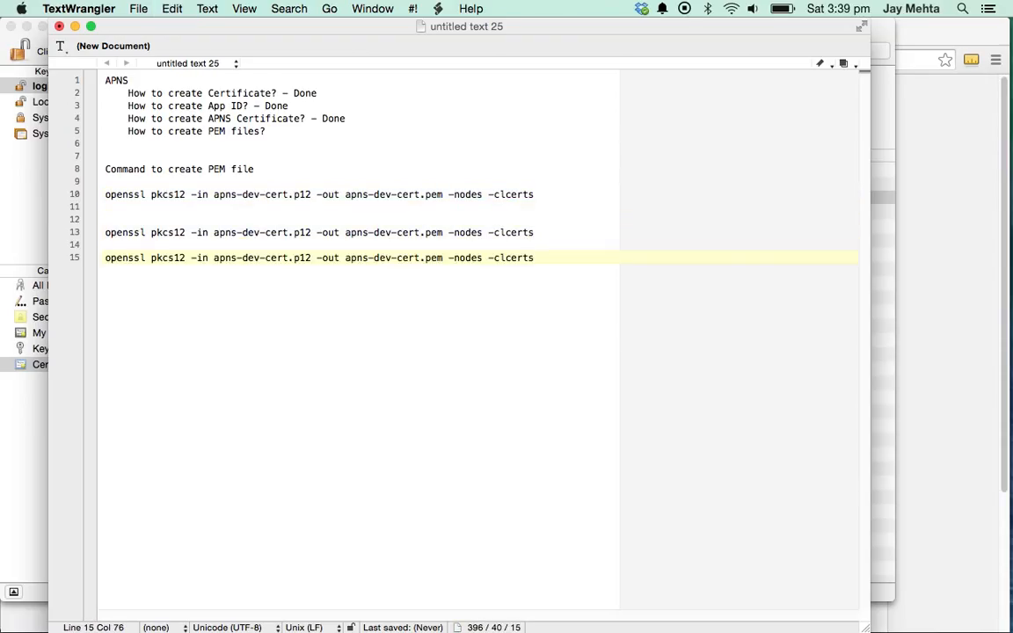
key("super+Tab")
key("super+Tab")
key("super+Tab")
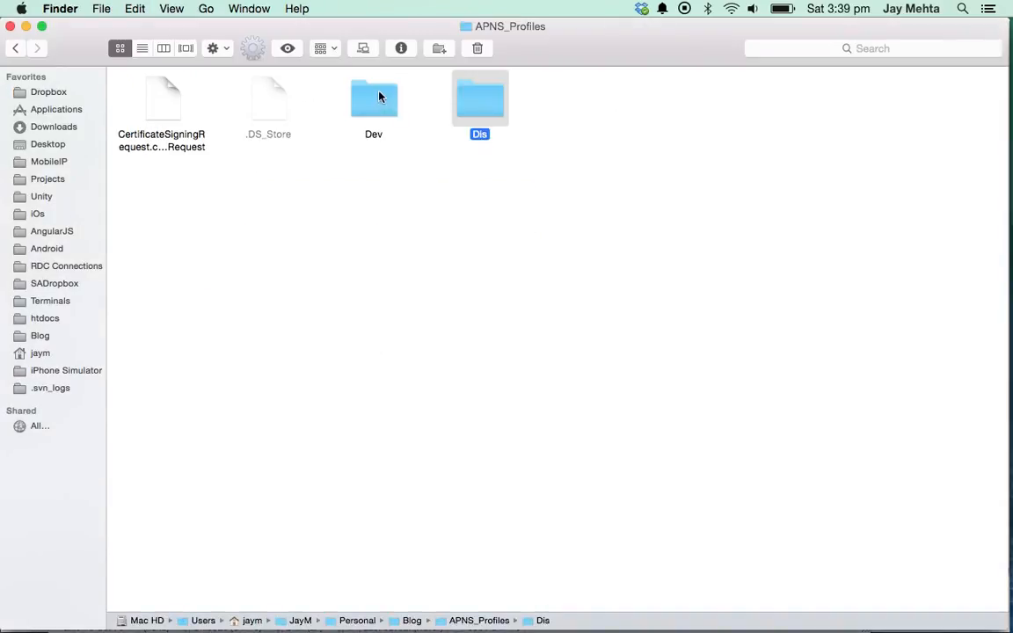
- Open Dev > APNS in Finder and leave Certificates.p12 with its existing name
double_click(379, 96)
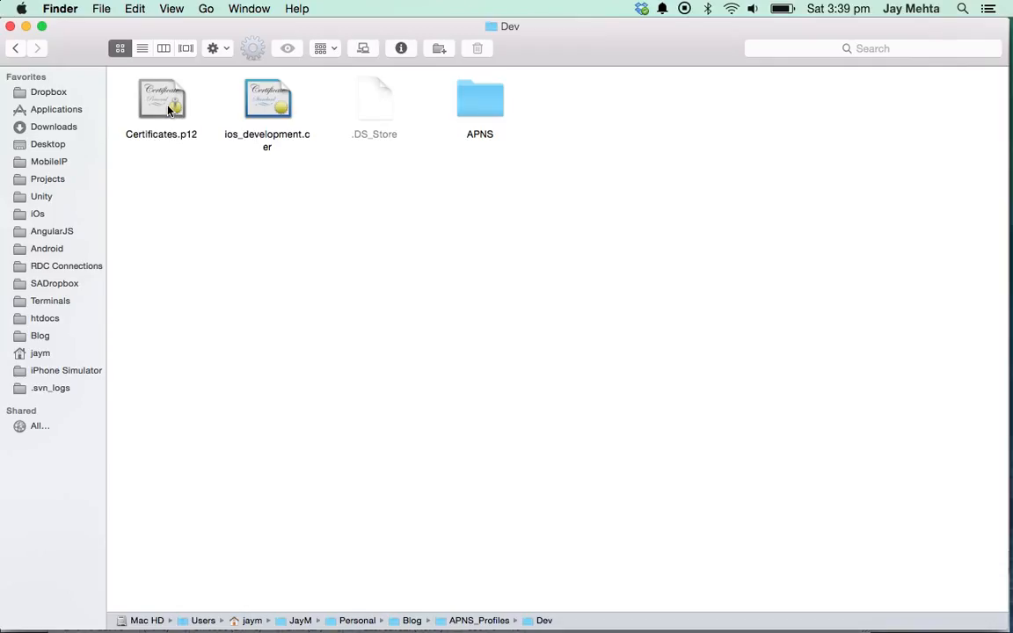
double_click(504, 102)
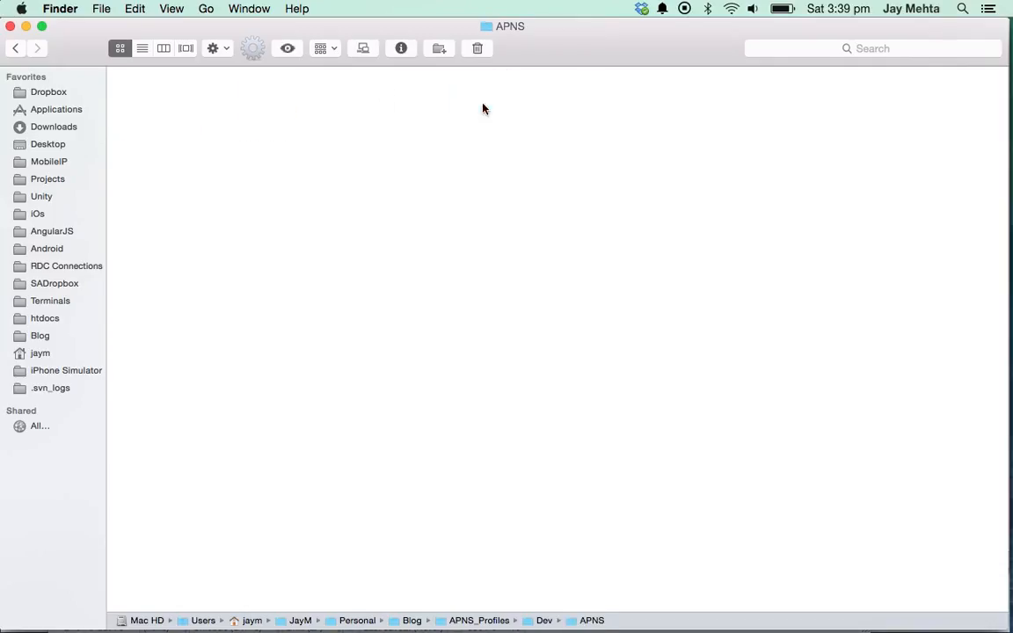
left_click(256, 138)
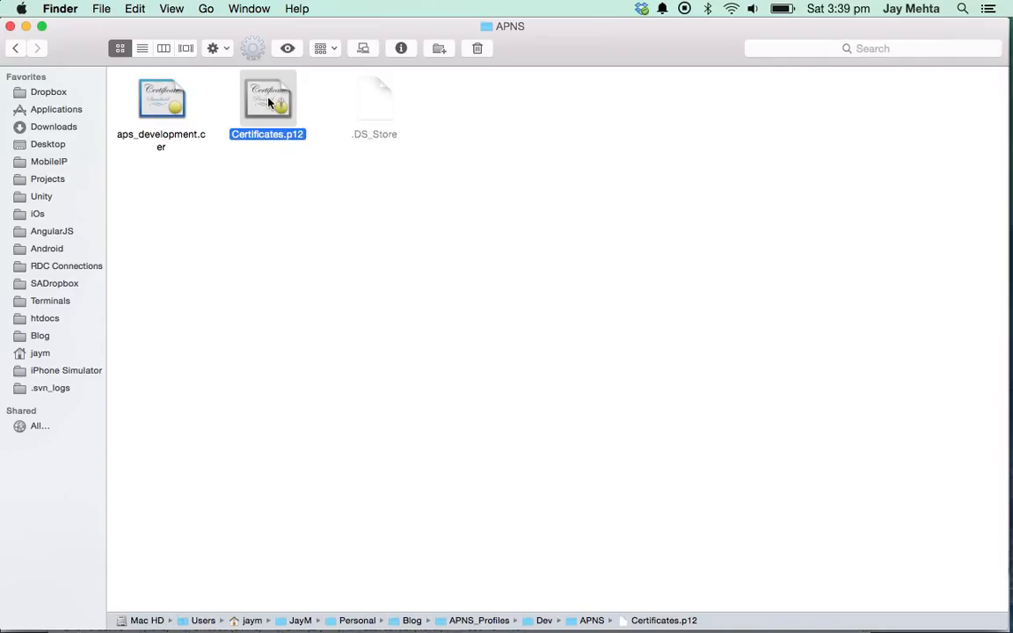
key("Return")
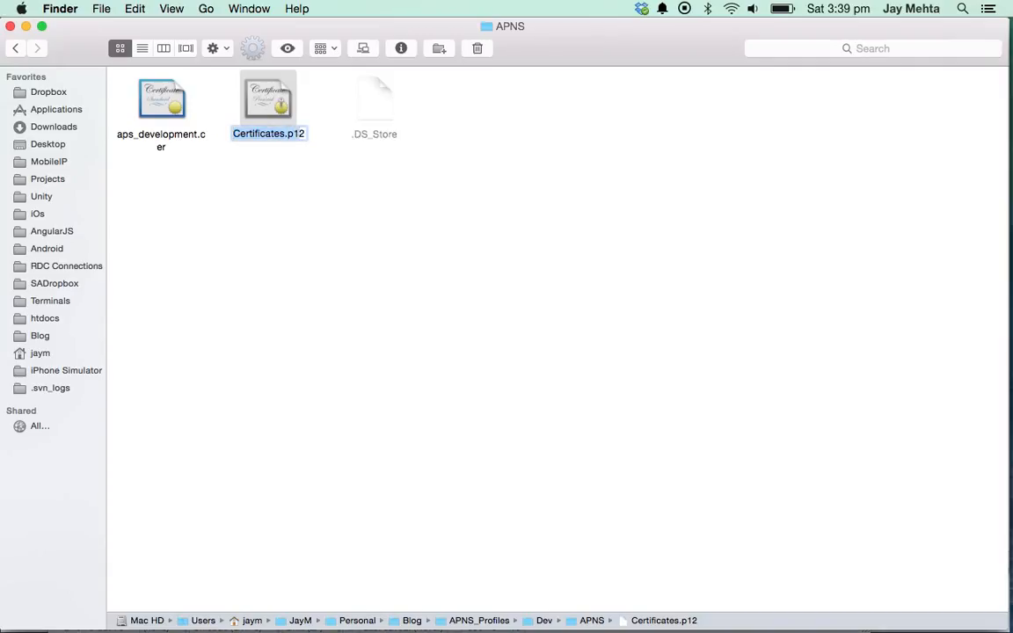
key("Return")
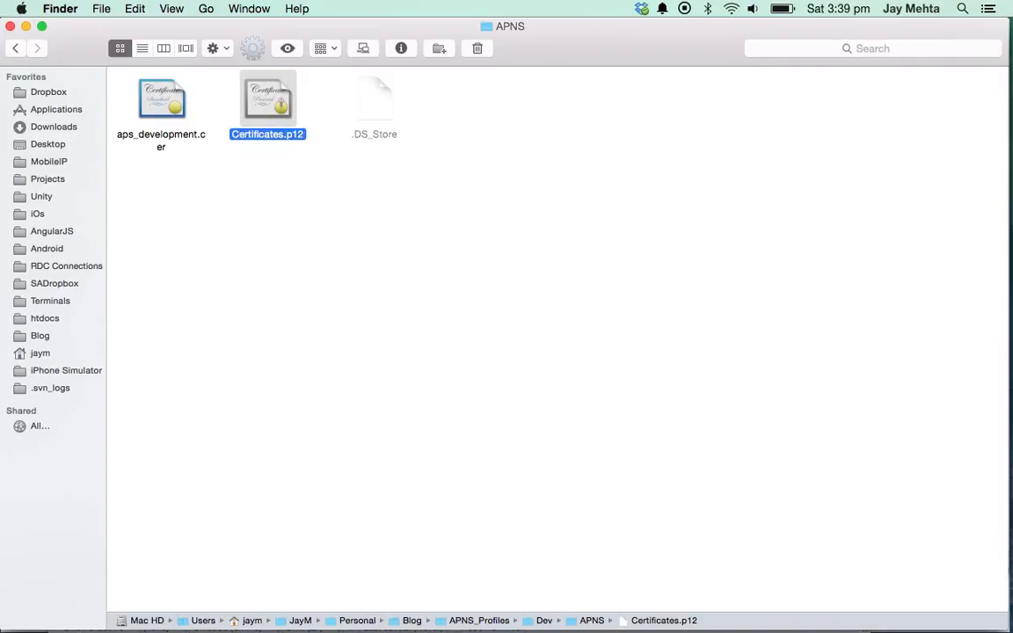
key("super+Tab")
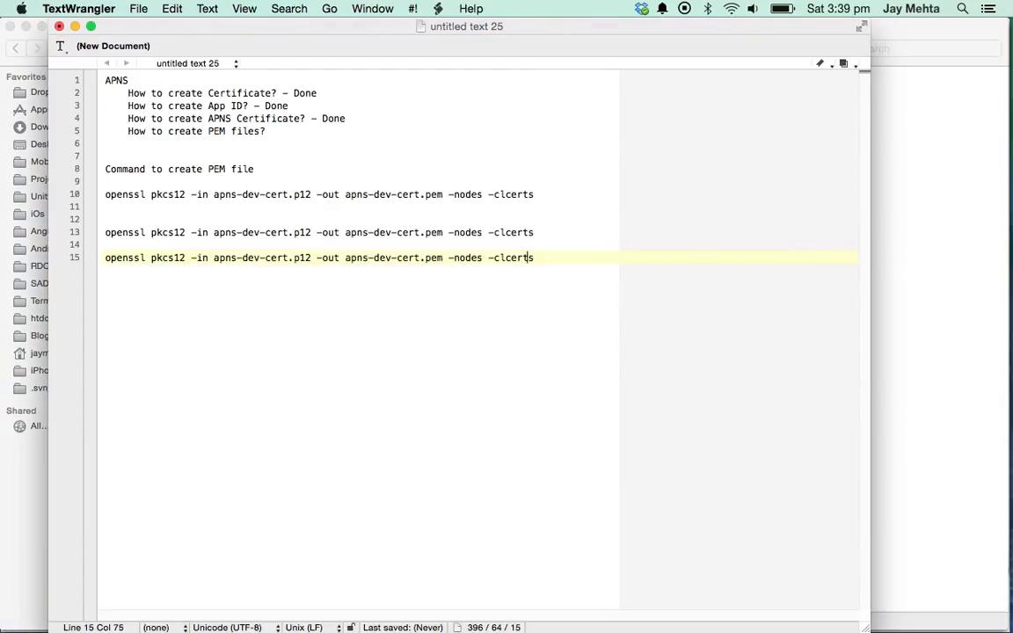
- Replace the input file with Certificates.p12 in the commands on lines 13 and 15
key("super+Left")
key("alt+Right")
key("alt+Right")
key("Right")
key("Right")
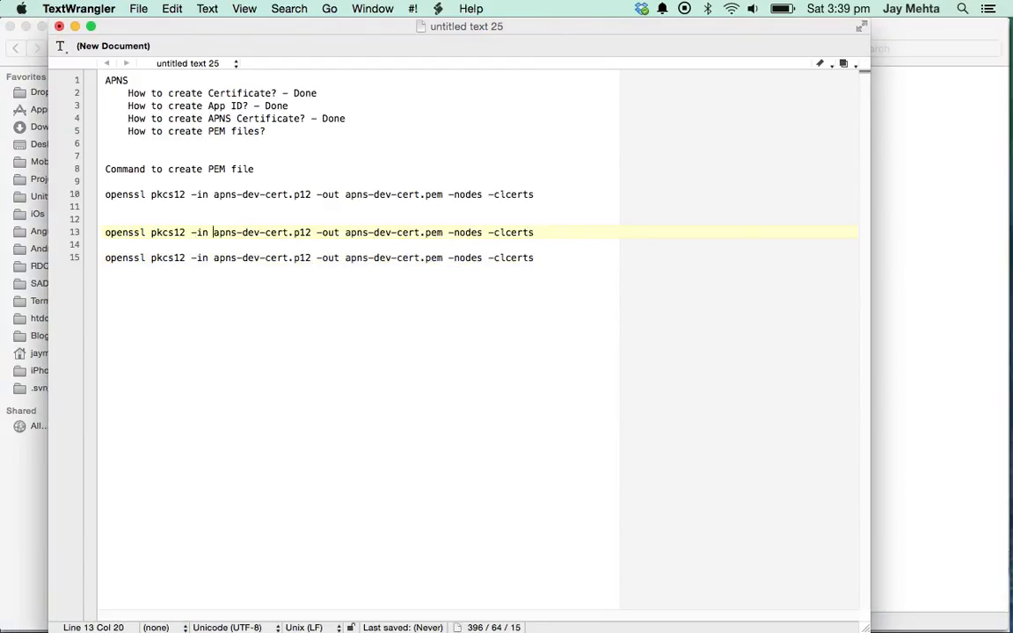
key("shift+alt+Right")
key("shift+alt+Right")
key("shift+alt+Right")
key("shift+Right")
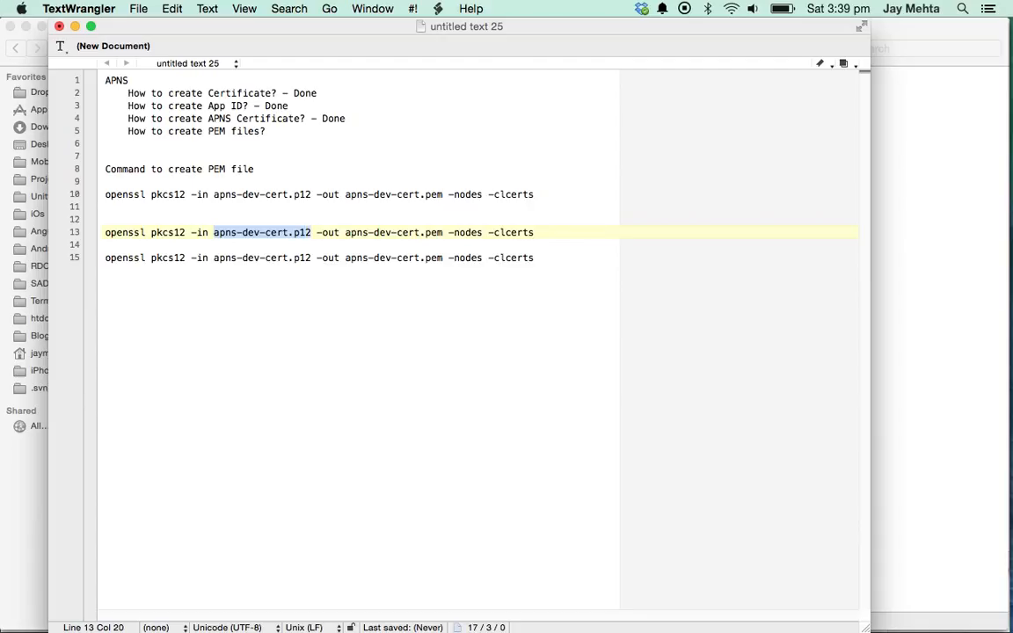
key("super+v")
key("Down")
key("Down")
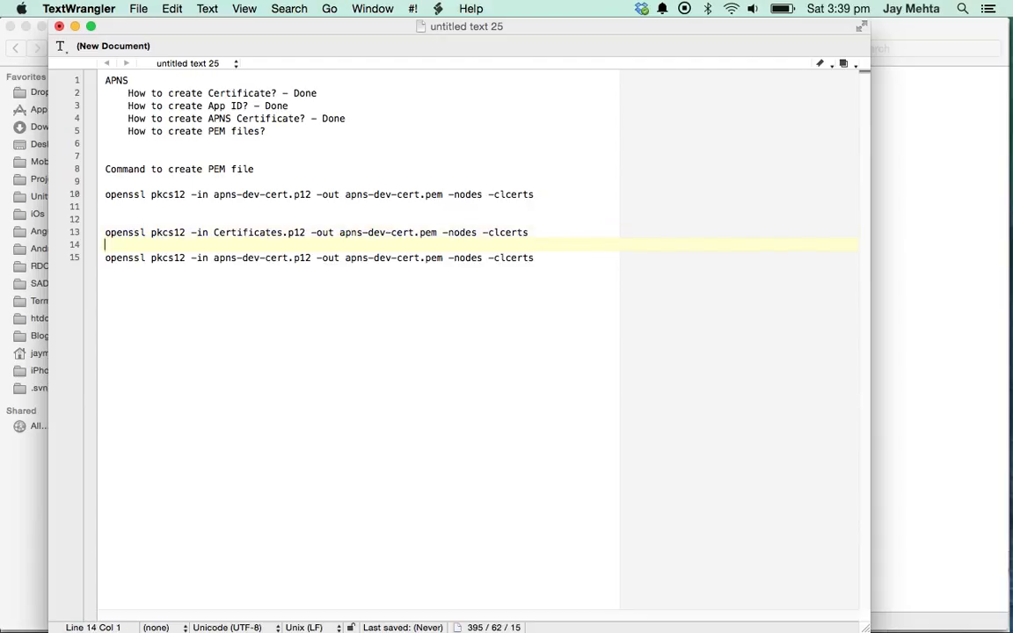
key("alt+shift+Left")
key("alt+shift+Left")
key("alt+shift+Left")
key("alt+shift+Left")
key("alt+shift+Left")
key("alt+shift+Left")
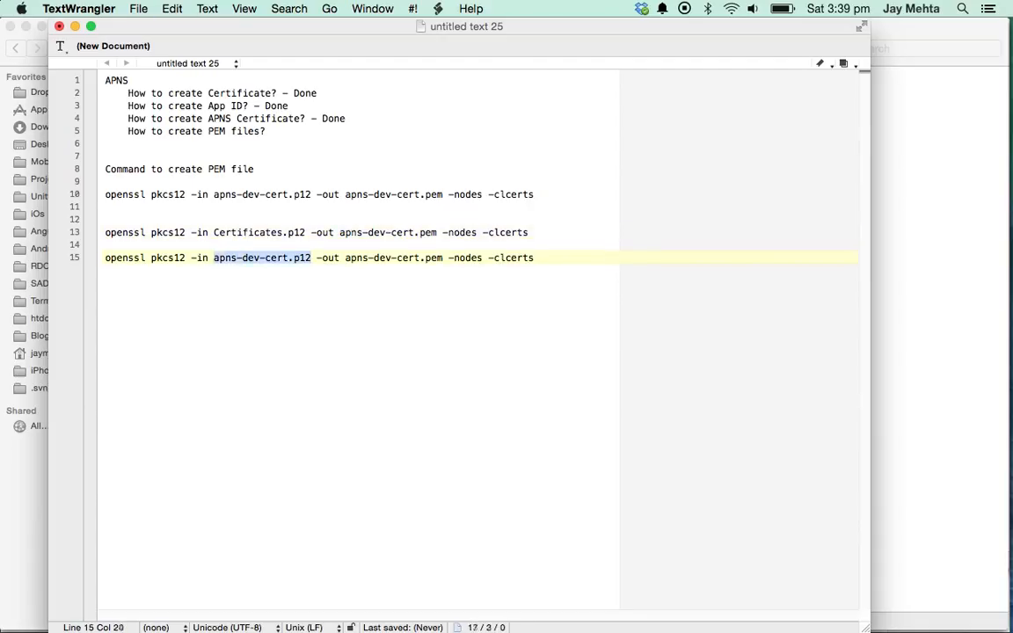
key("super+v")
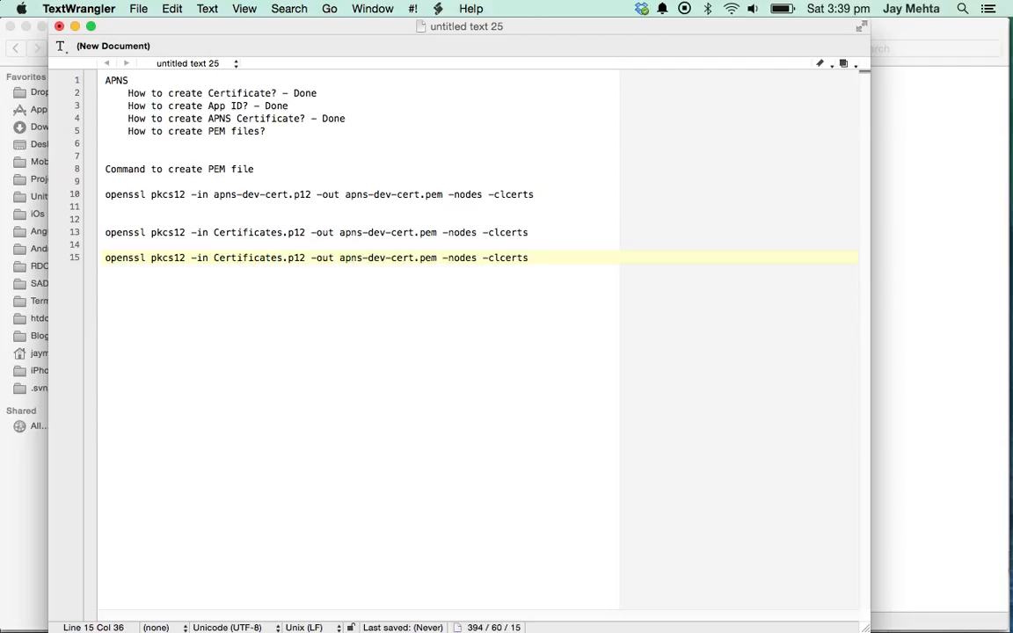
- Delete the blank line between the two commands and select the line 13 command
key("Up")
key("Down")
key("super+Left")
key("BackSpace")
key("Up")
key("shift+super+Right")
key("super+c")
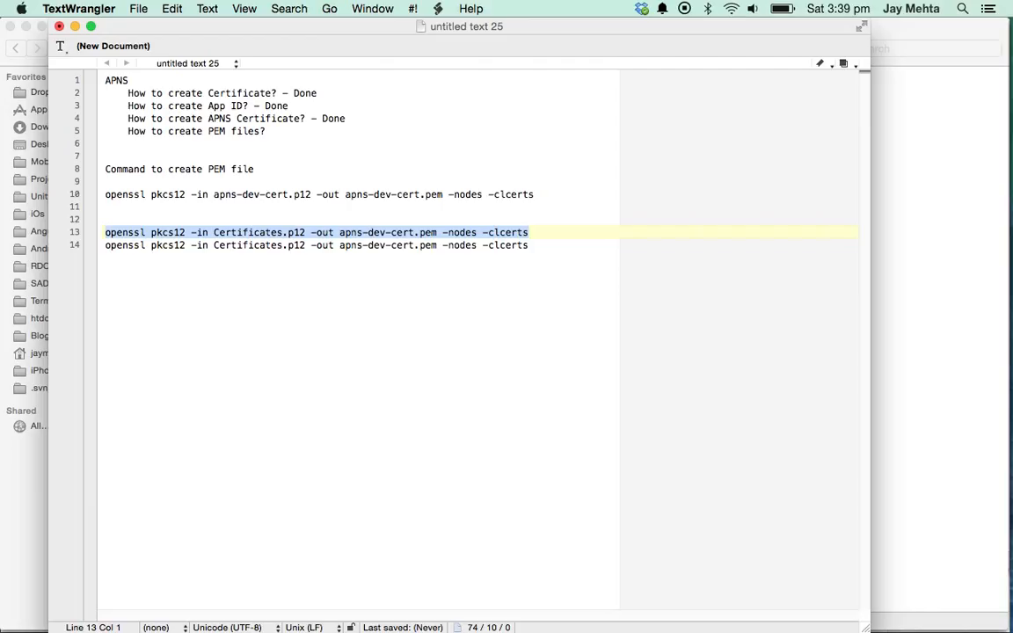
key("super+Tab")
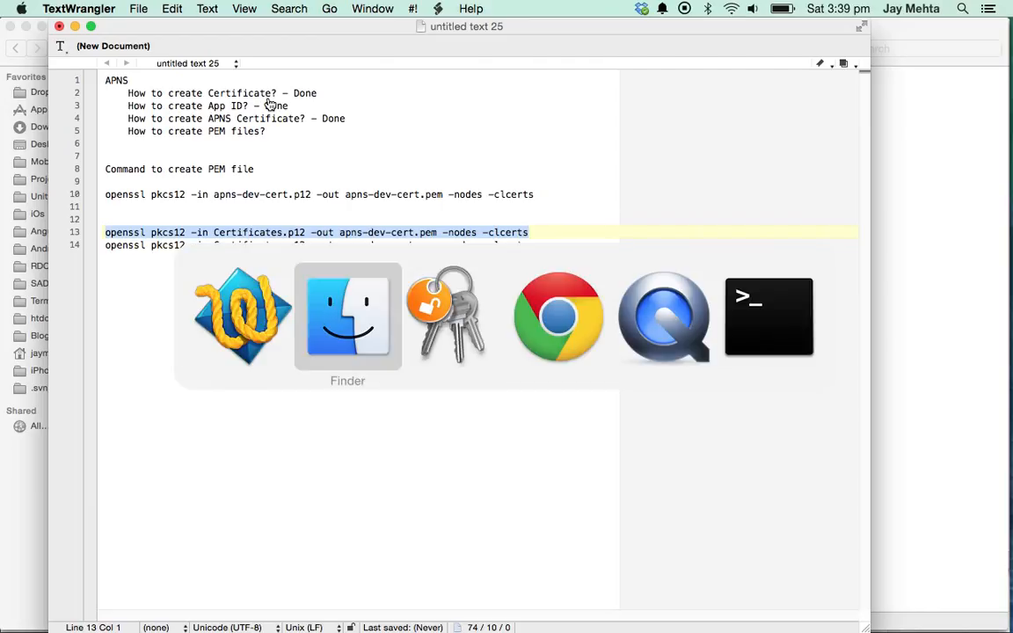
key("super+Tab")
key("super+shift+Tab")
key("super+Tab")
key("super+Tab")
key("super+Tab")
key("super+Tab")
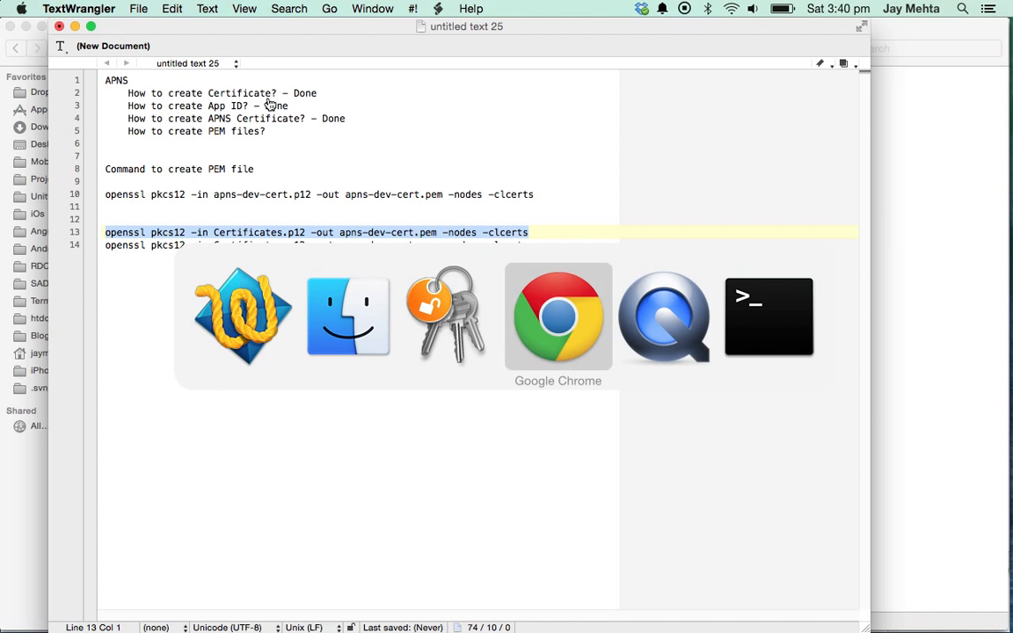
key("super+Tab")
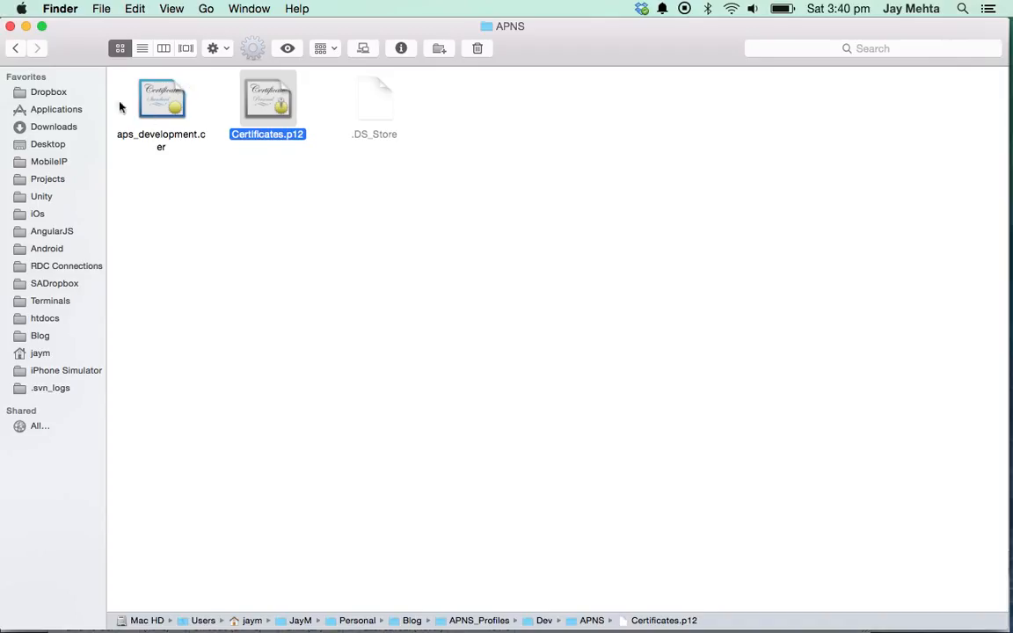
- Open a Terminal window at Dev's APNS folder via Services > New Terminal at Folder
left_click(16, 48)
left_click(503, 117)
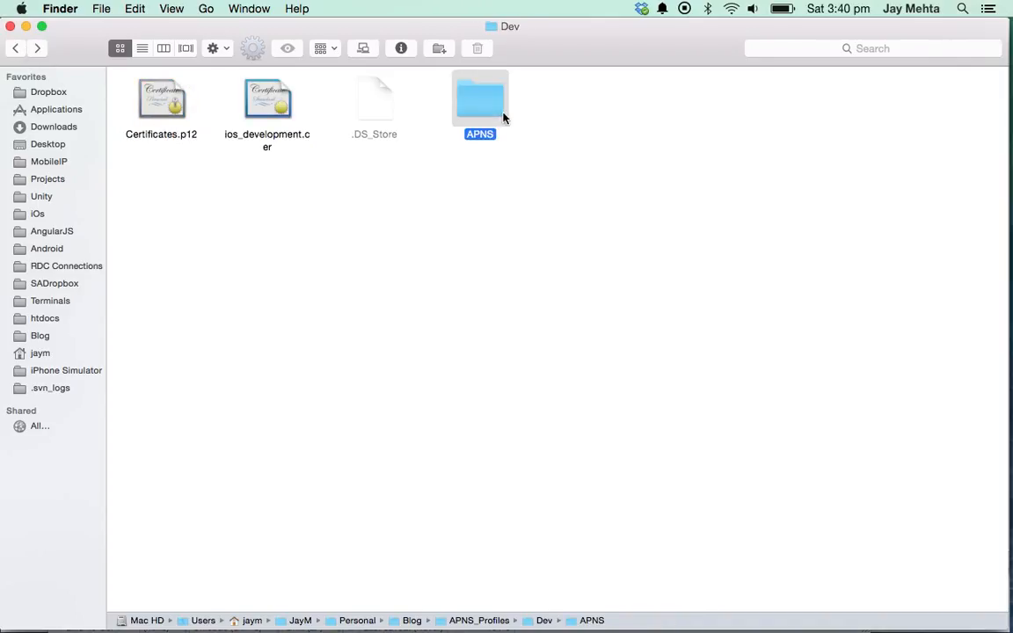
double_click(501, 117)
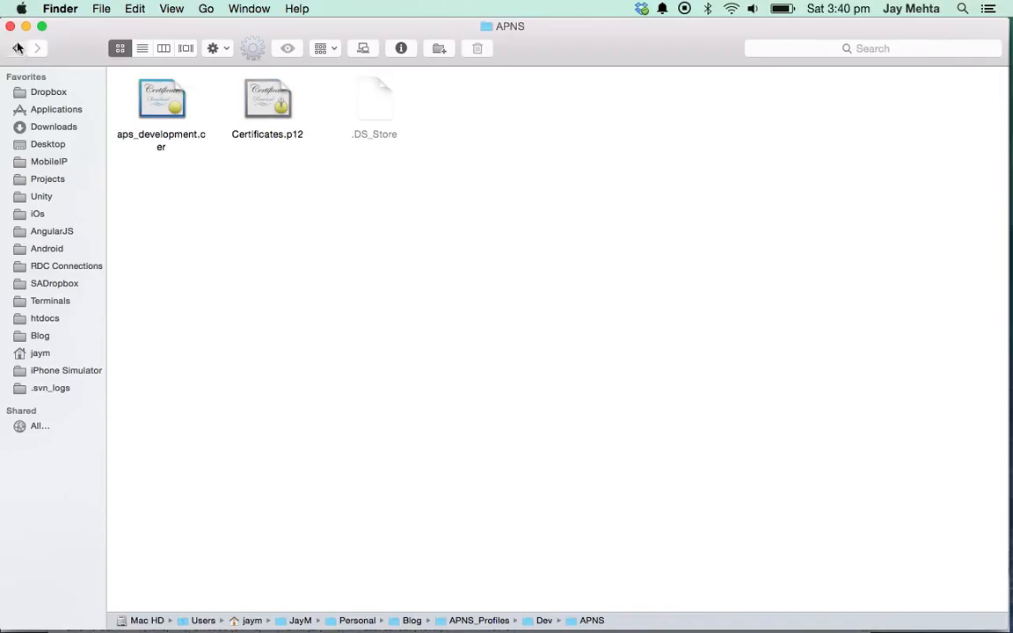
left_click(15, 48)
right_click(489, 109)
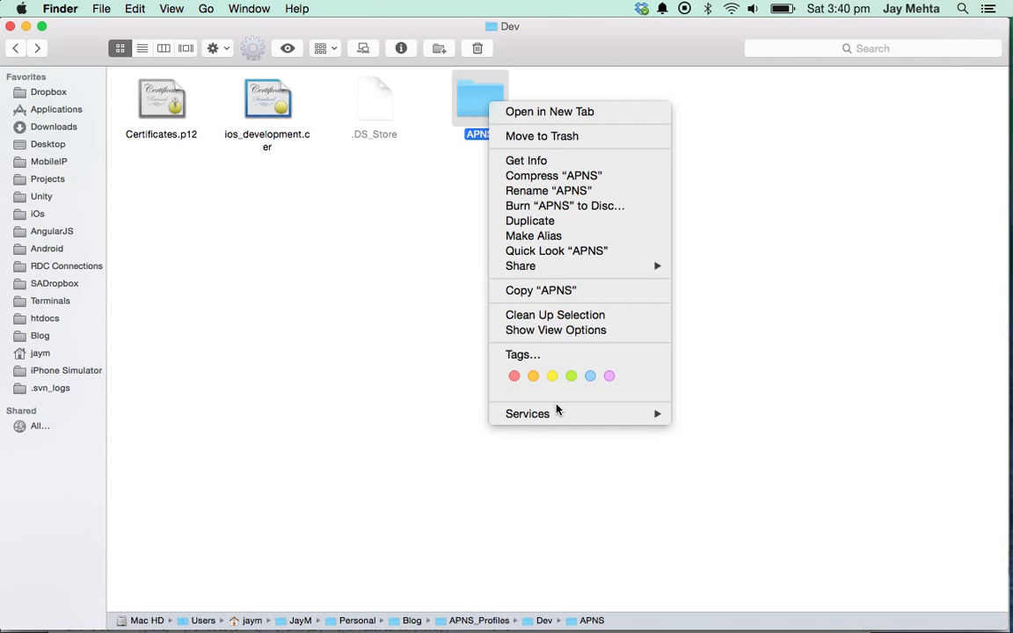
mouse_move(651, 413)
left_click(773, 616)
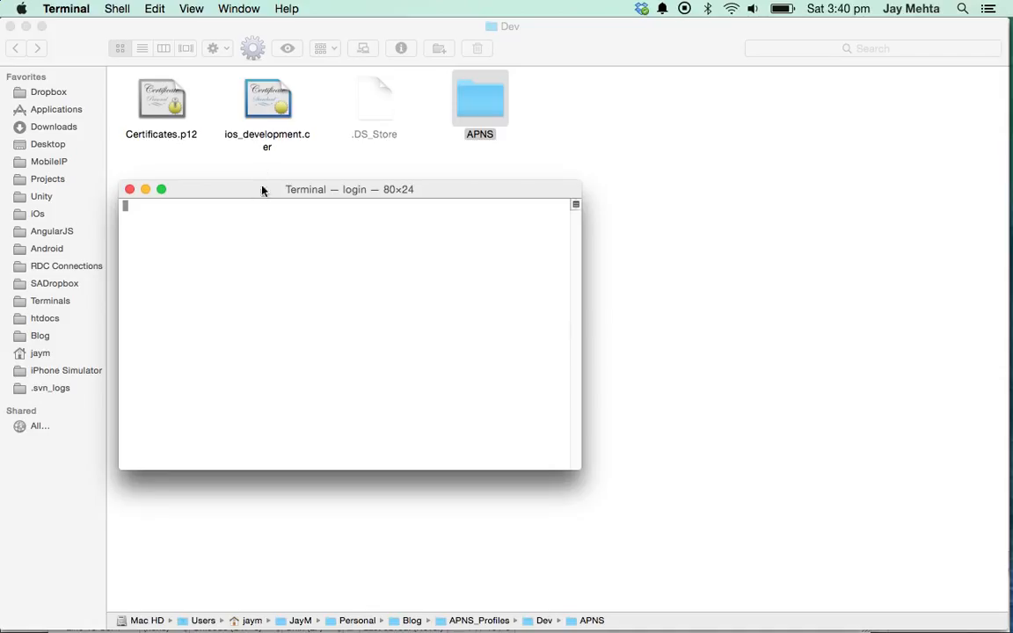
left_click_drag(262, 191, 397, 264)
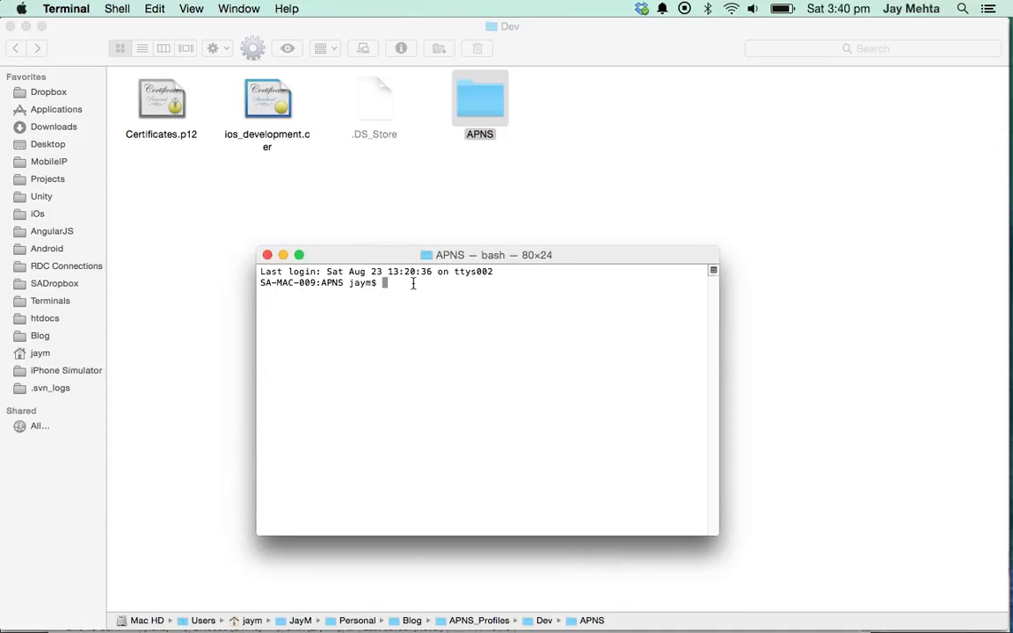
- Run the pasted openssl command, confirm the import password, and check for apns-dev-cert.pem
key("super+v")
key("Return")
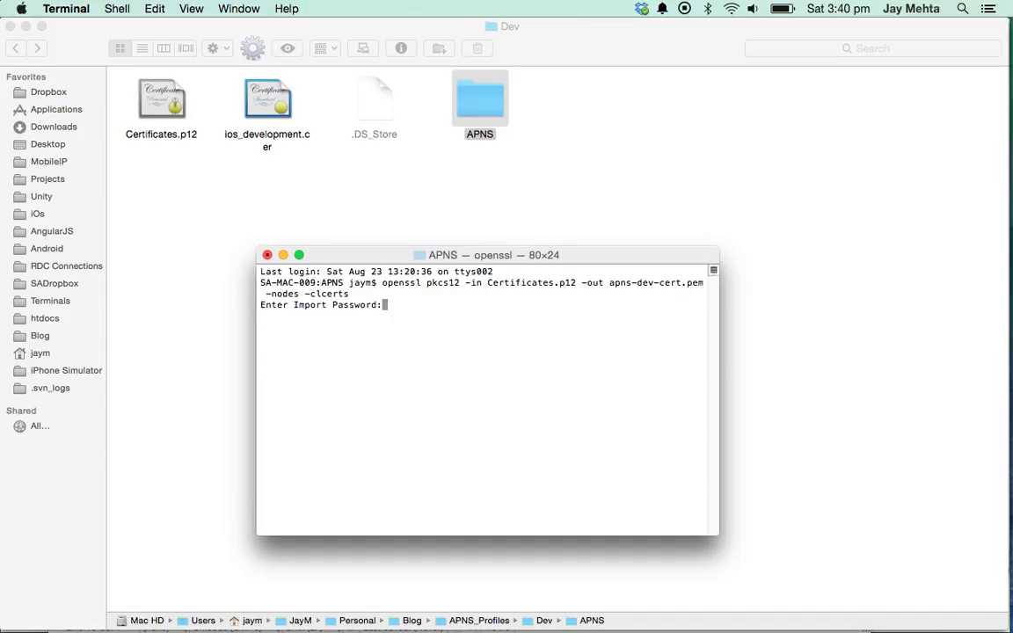
key("Return")
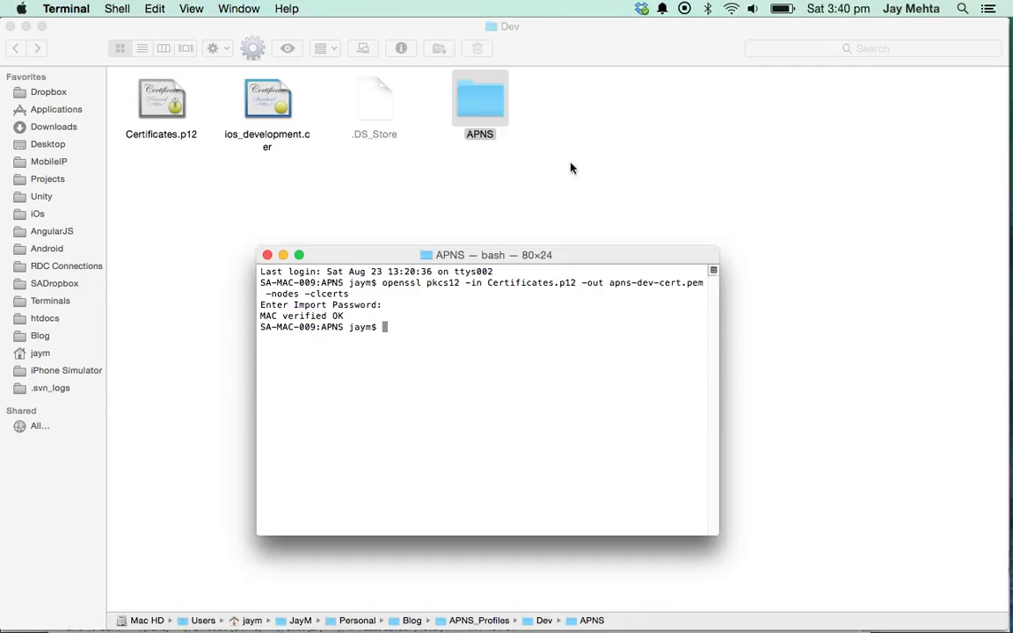
left_click(531, 179)
double_click(485, 111)
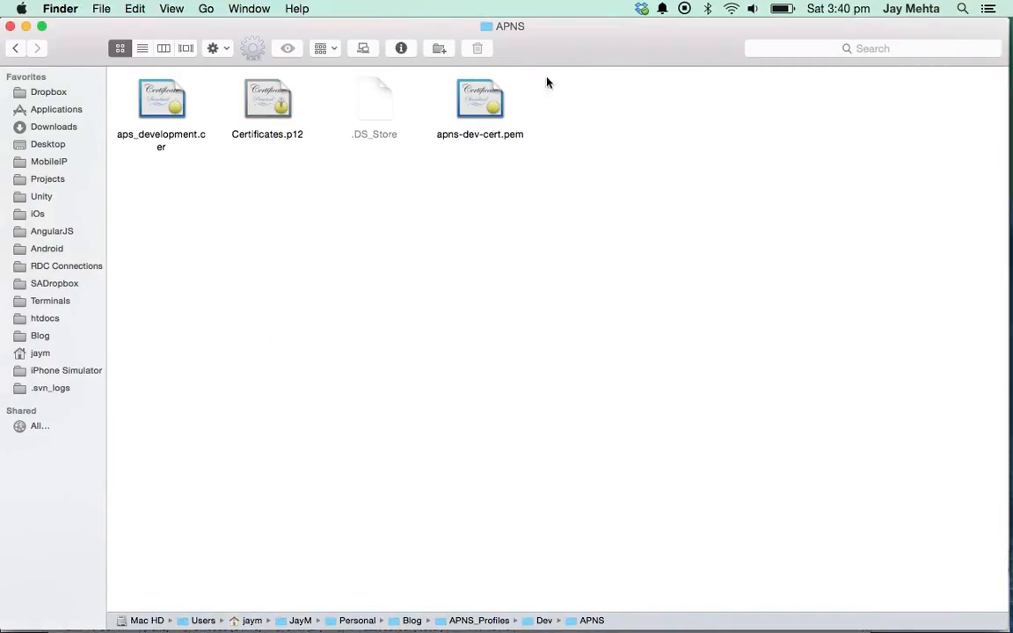
- Navigate to APNS_Profiles > Dis and open a Terminal at its APNS folder via Services
left_click(499, 99)
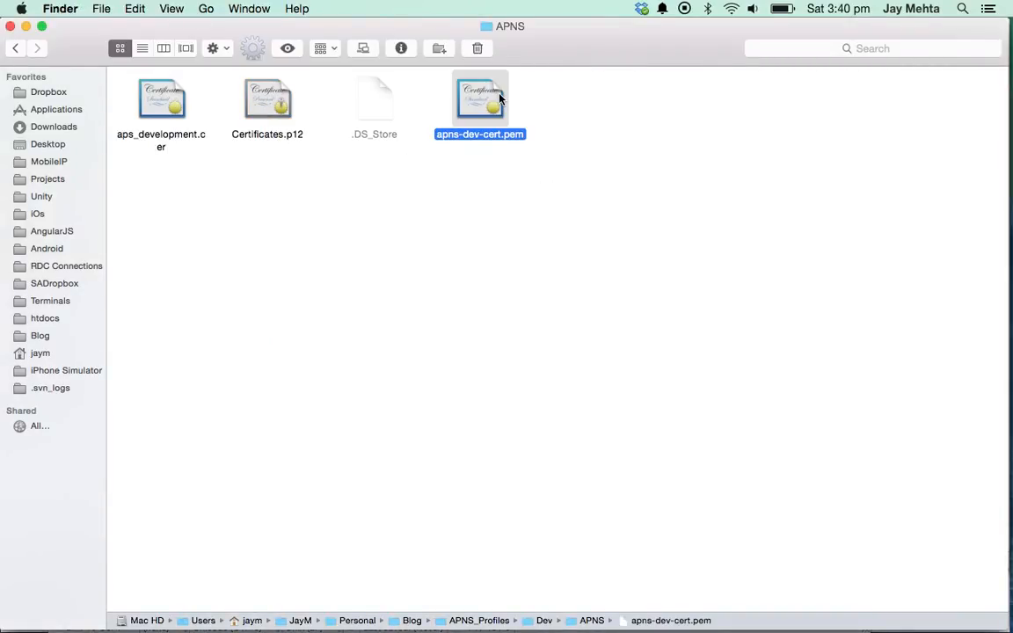
key("super+Up")
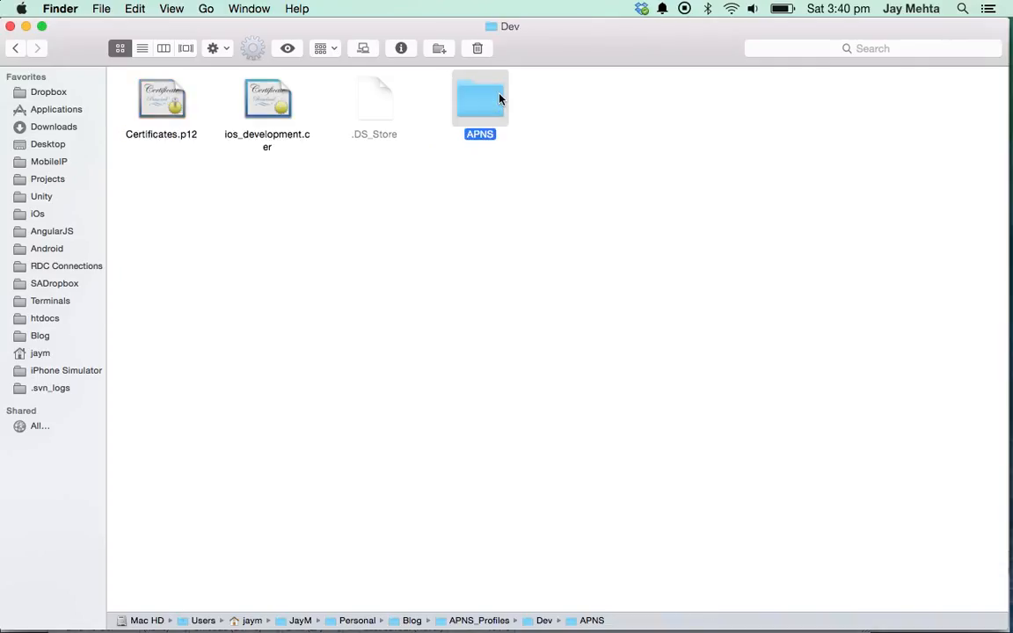
key("super+Up")
double_click(500, 98)
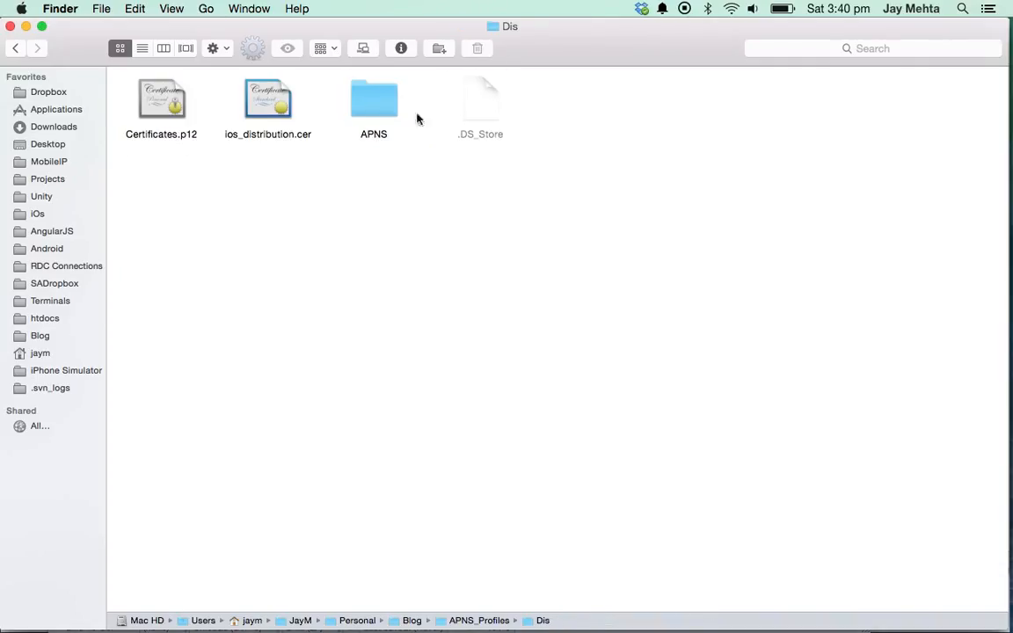
double_click(356, 112)
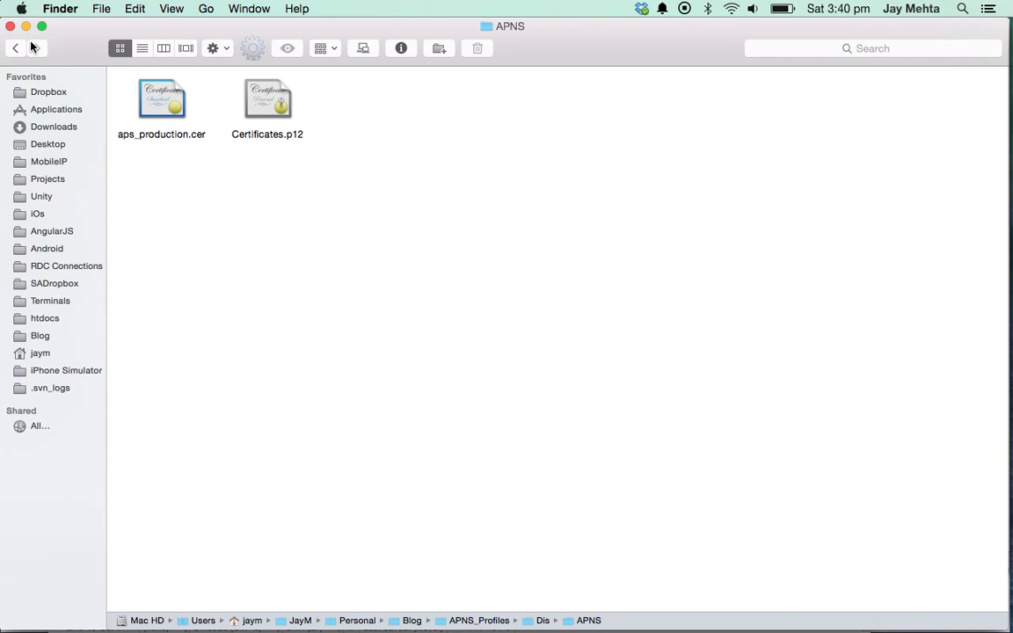
left_click(15, 48)
right_click(378, 95)
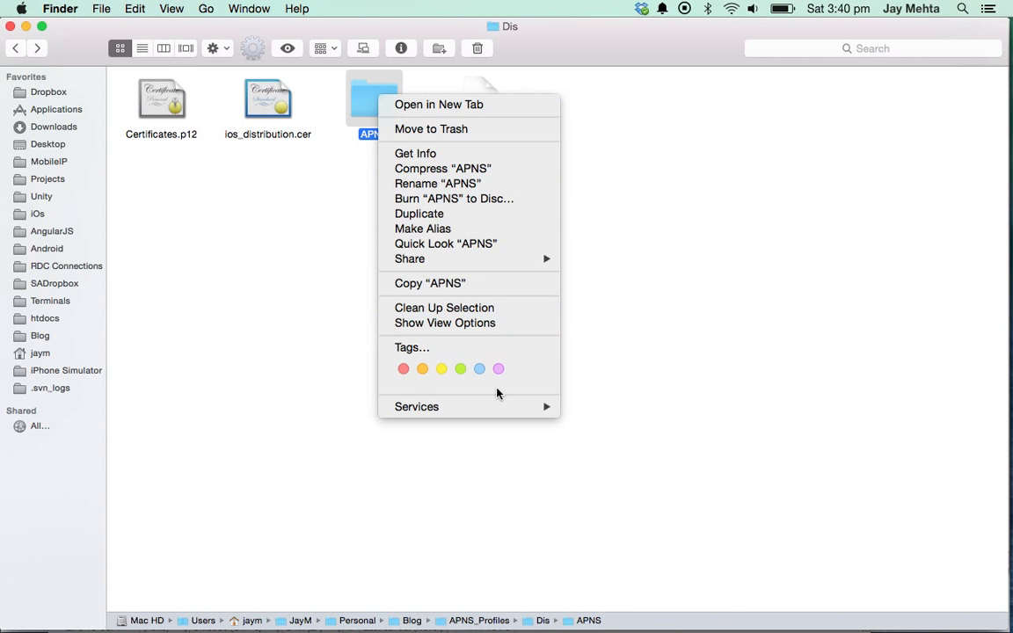
mouse_move(519, 406)
left_click(668, 618)
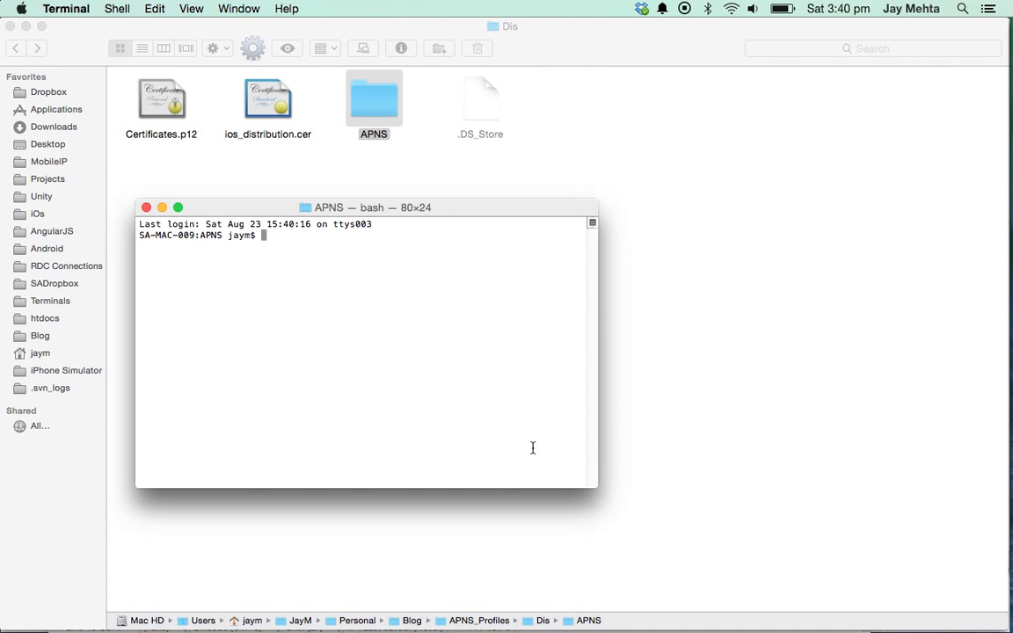
- Change line 14's output name to apns-dis-cert.pem and select the command
key("super+Tab")
key("super+Tab")
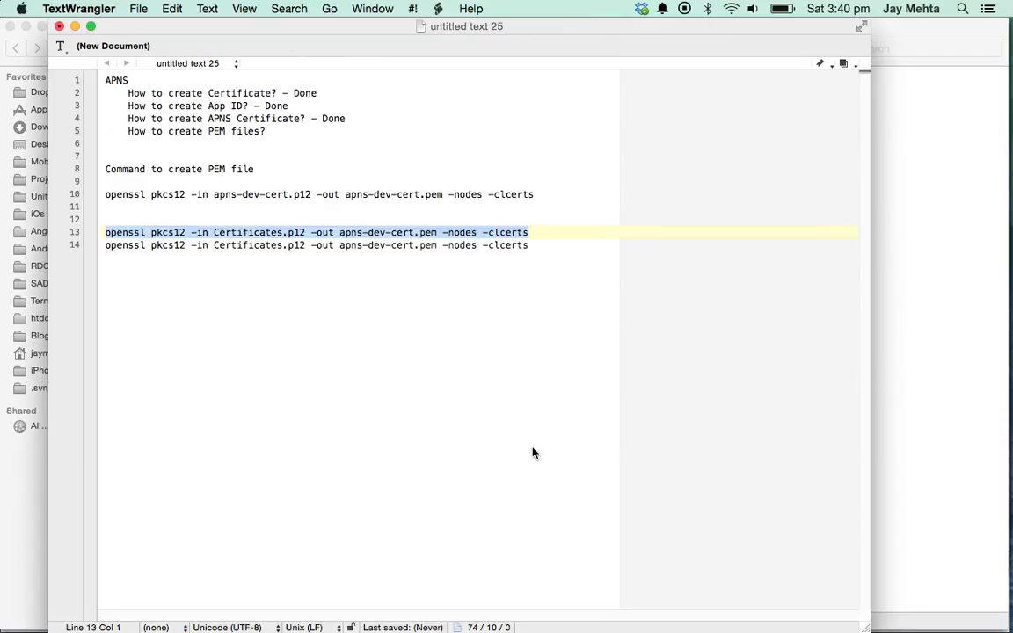
key("Left")
key("Left")
key("Left")
key("Left")
key("Left")
key("Left")
key("Left")
key("Left")
key("Left")
key("Left")
key("Left")
key("Left")
key("Left")
key("Left")
key("Left")
key("Left")
key("Left")
key("Left")
key("Left")
key("Left")
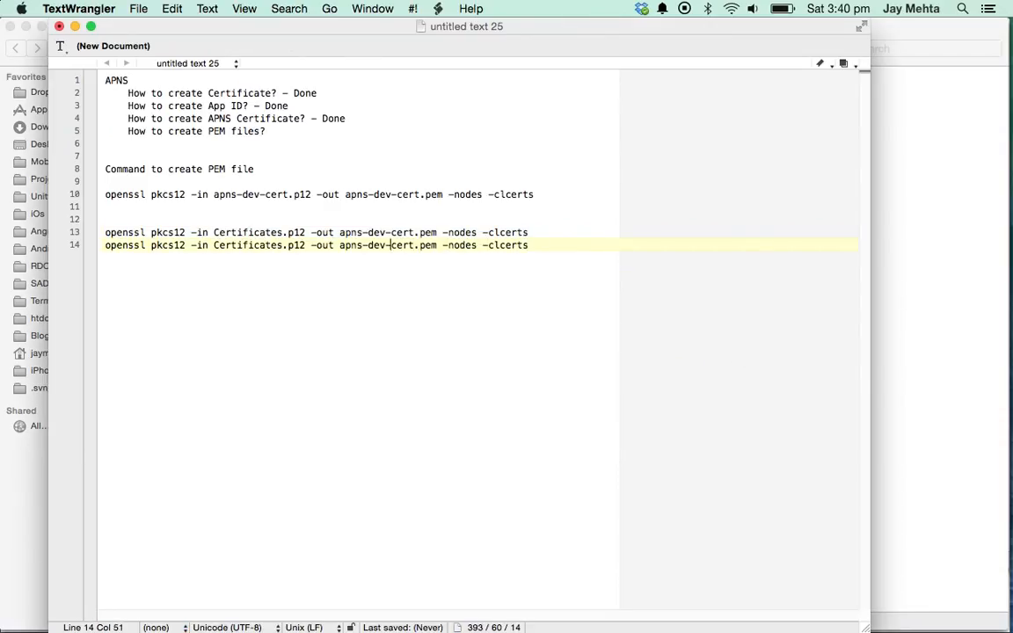
key("shift+Left")
key("shift+Left")
type("is")
key("super+Right")
key("super+shift+Left")
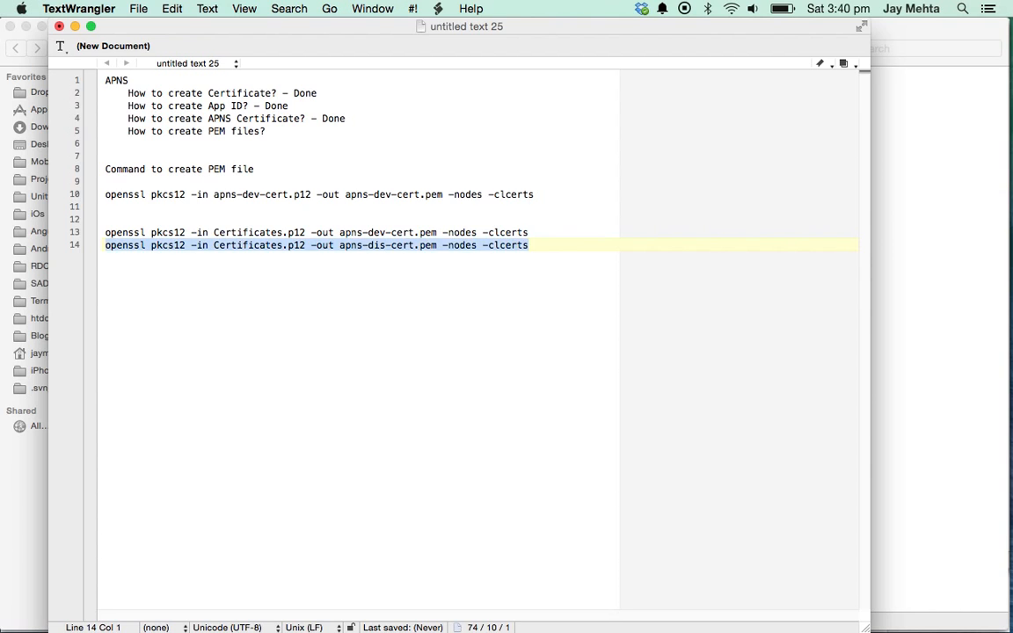
- Run the distribution openssl command in Terminal, accept the password, and confirm apns-dis-cert.pem in Finder
key("super+Tab")
key("super+v")
key("Return")
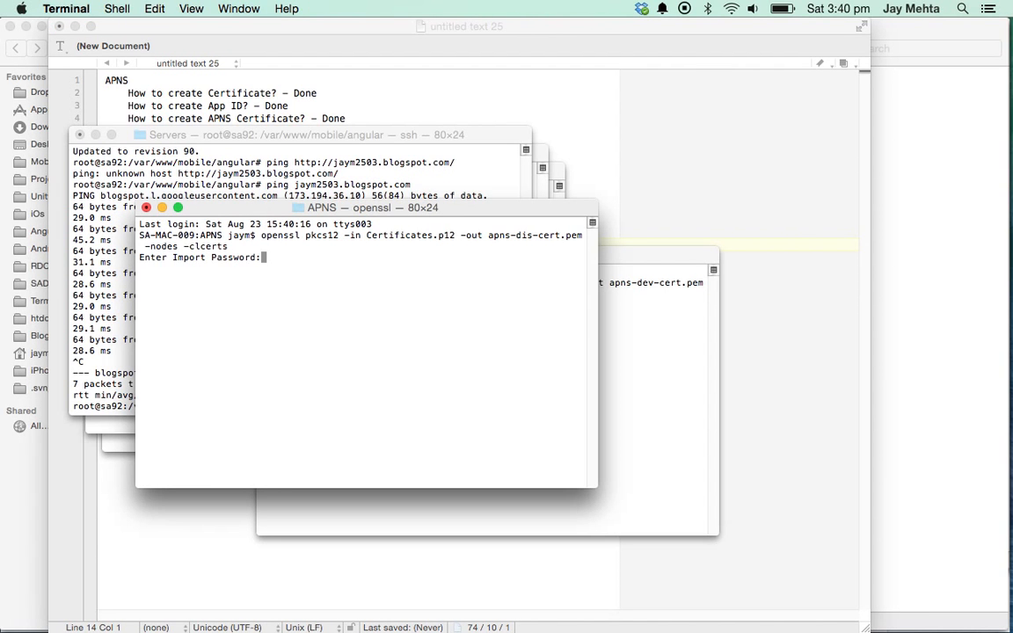
key("Return")
key("super+Tab")
key("super+Tab")
key("Tab")
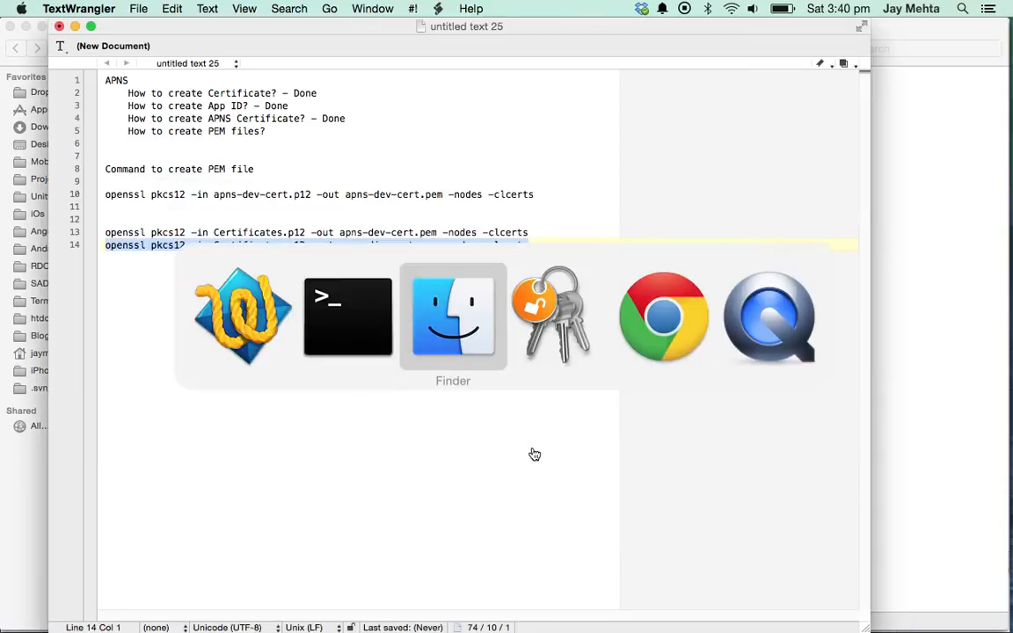
double_click(387, 106)
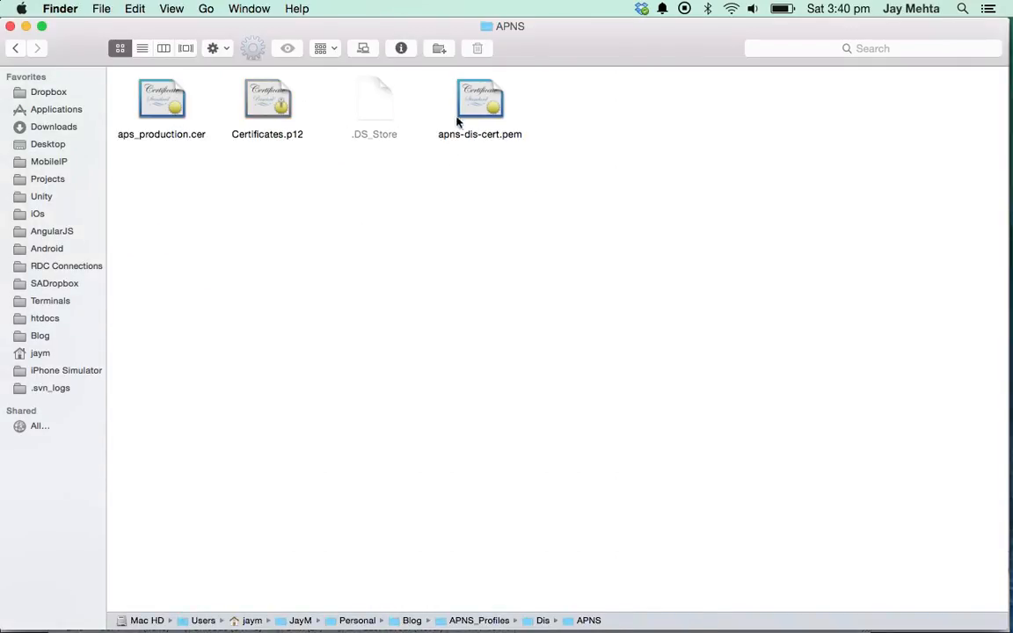
left_click(469, 123)
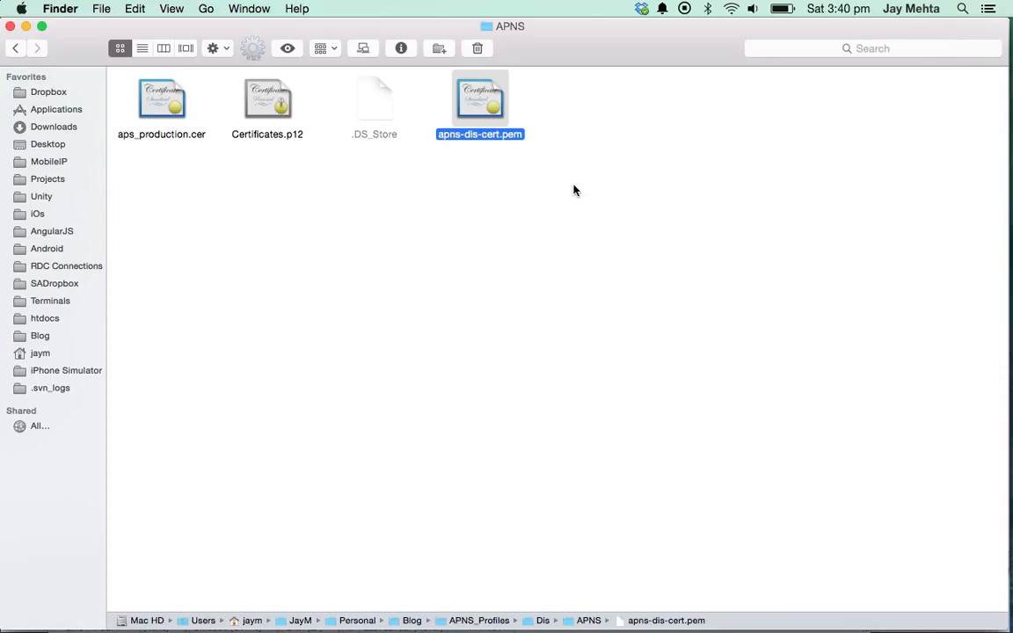
- Append '- Done' to the PEM files item in the notes
key("super+Tab")
key("Up")
key("Up")
key("Up")
key("Up")
key("Up")
key("Up")
key("Up")
key("Up")
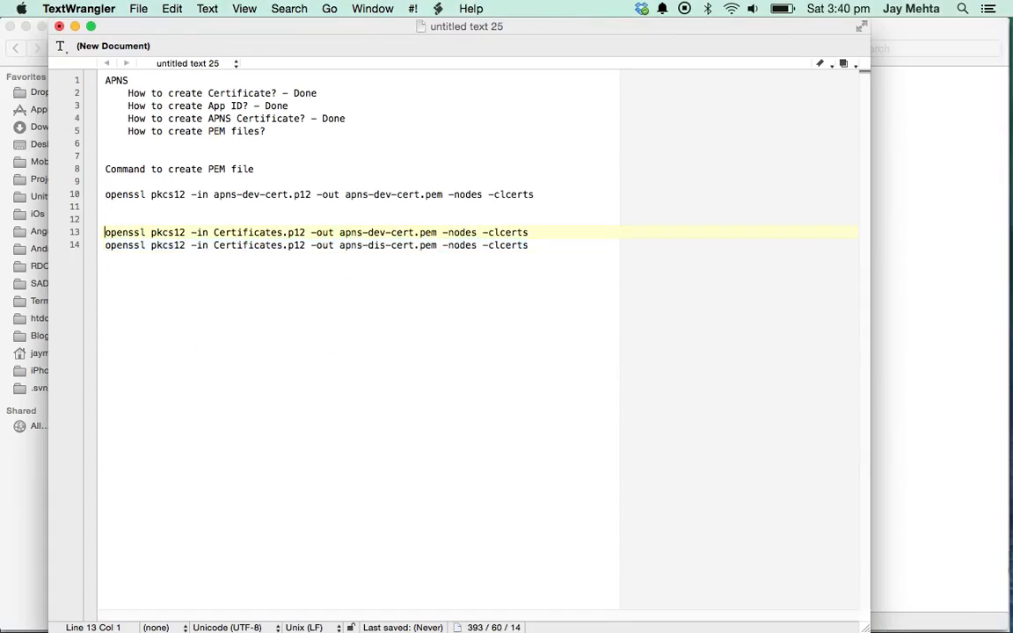
key("Left")
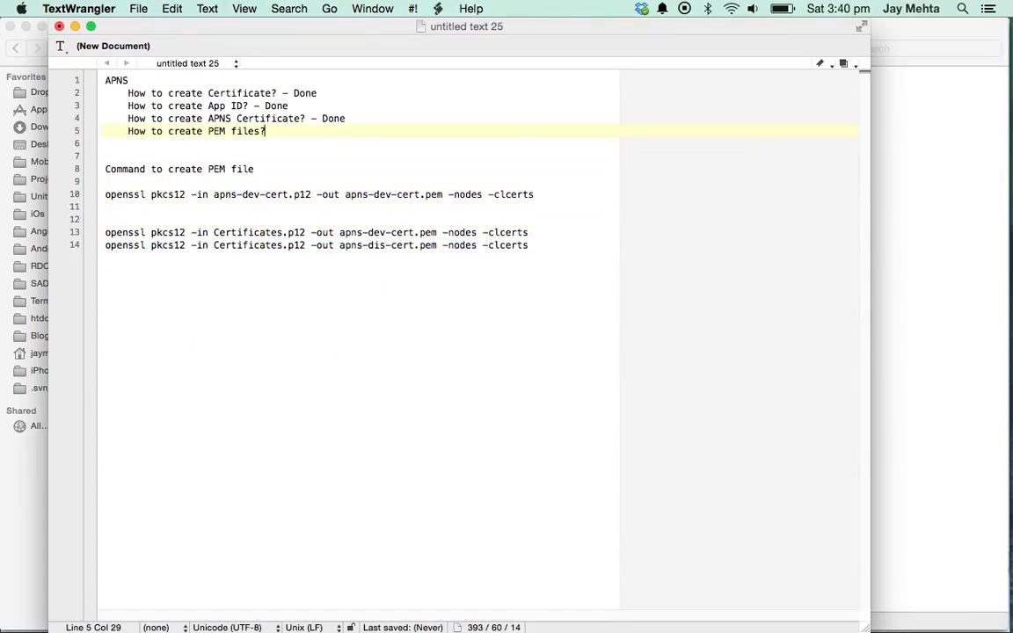
type("- Done")
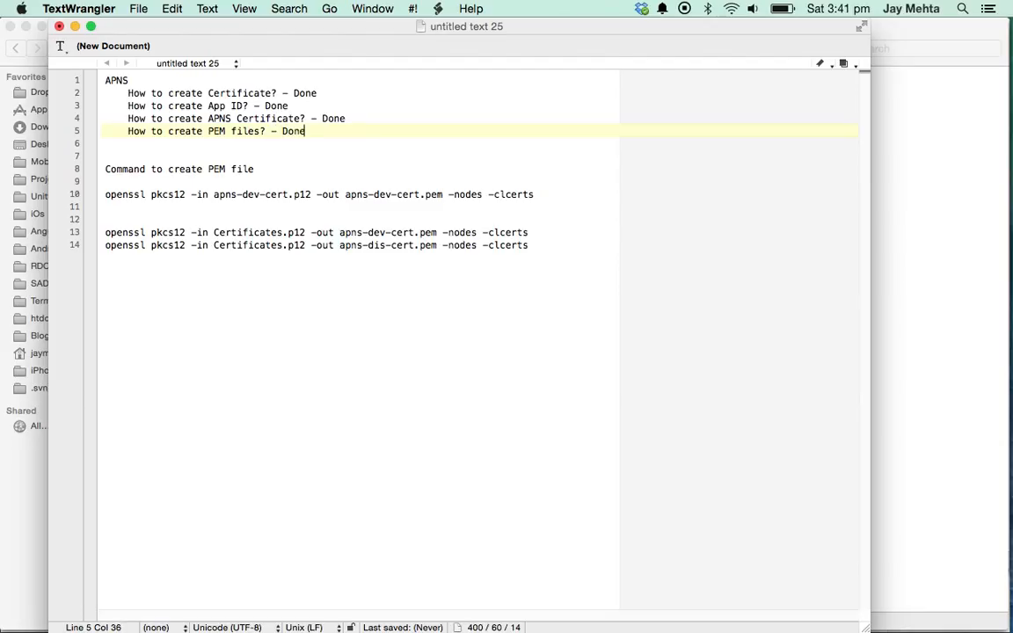